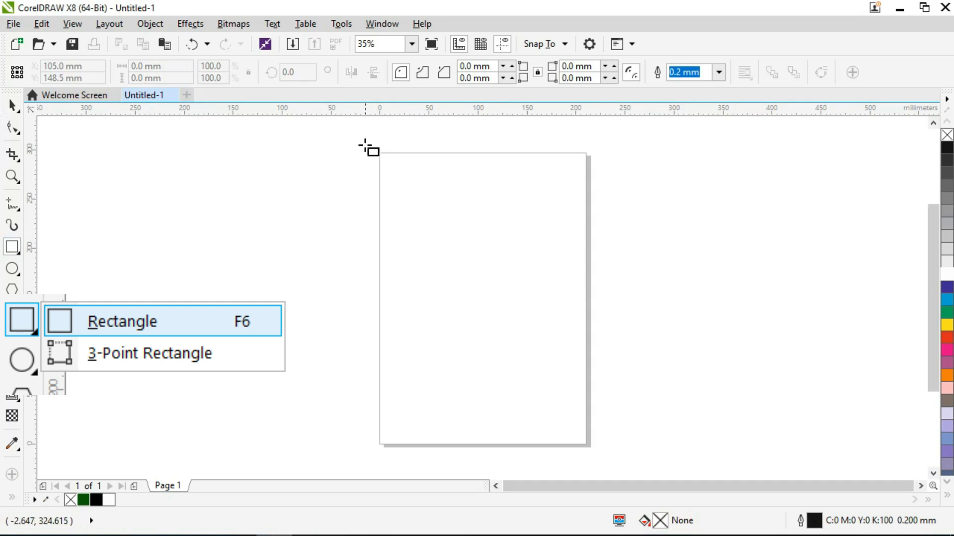
Step: Draw a rectangle about 211 by 297 mm over the page and another about 297 by 131 mm across its lower half
drag(387, 157, 596, 454)
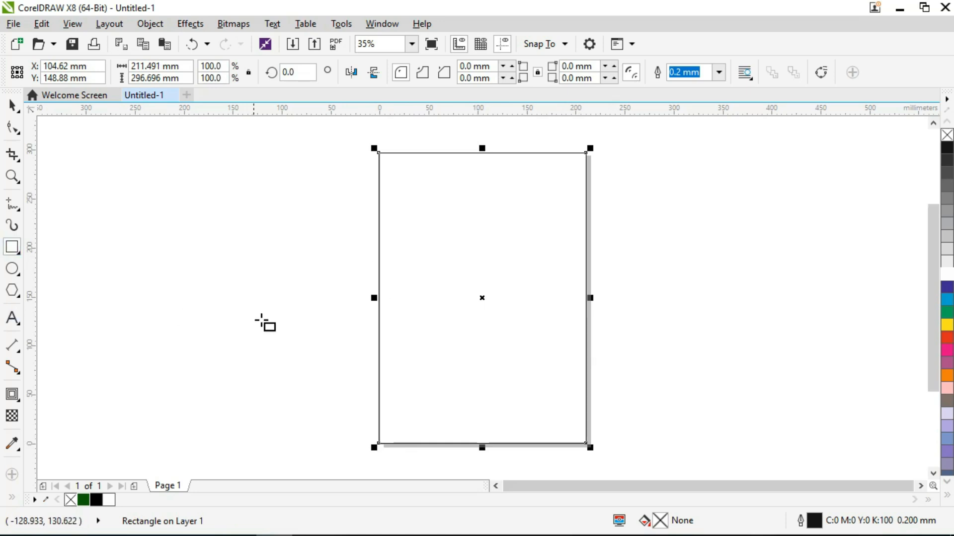
drag(288, 251, 579, 384)
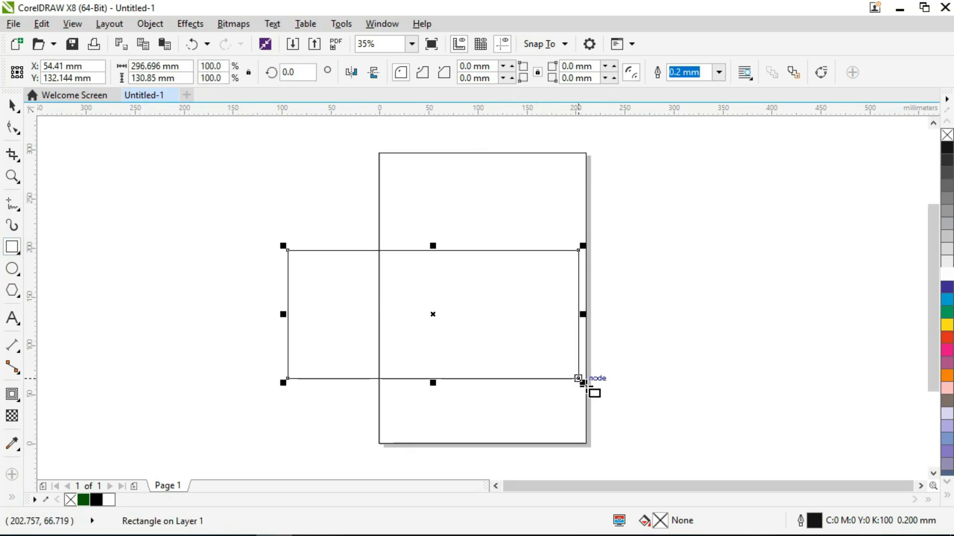
Step: Fully round the horizontal rectangle's corners and stretch the shape leftward and upward to about 434 by 151 mm
click(14, 129)
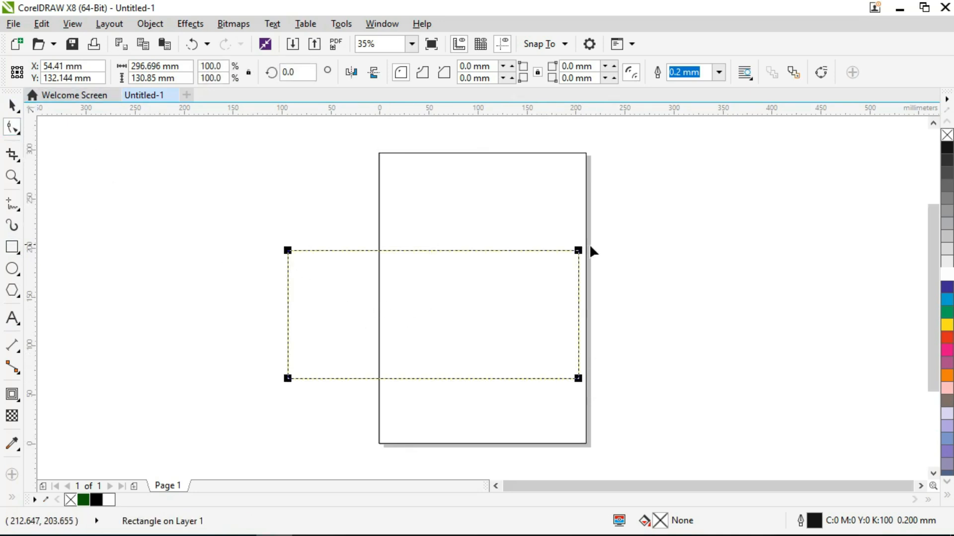
drag(578, 250, 467, 272)
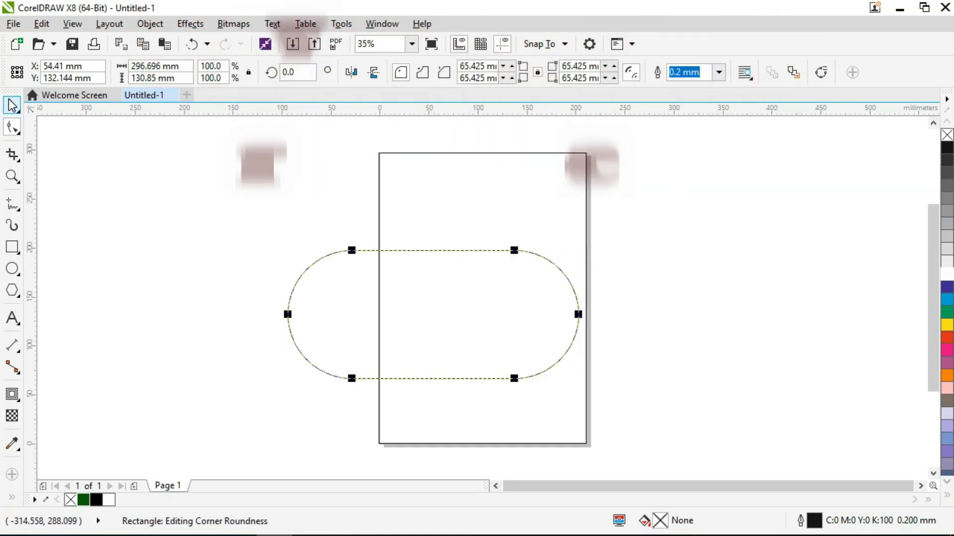
key(space)
drag(288, 315, 152, 314)
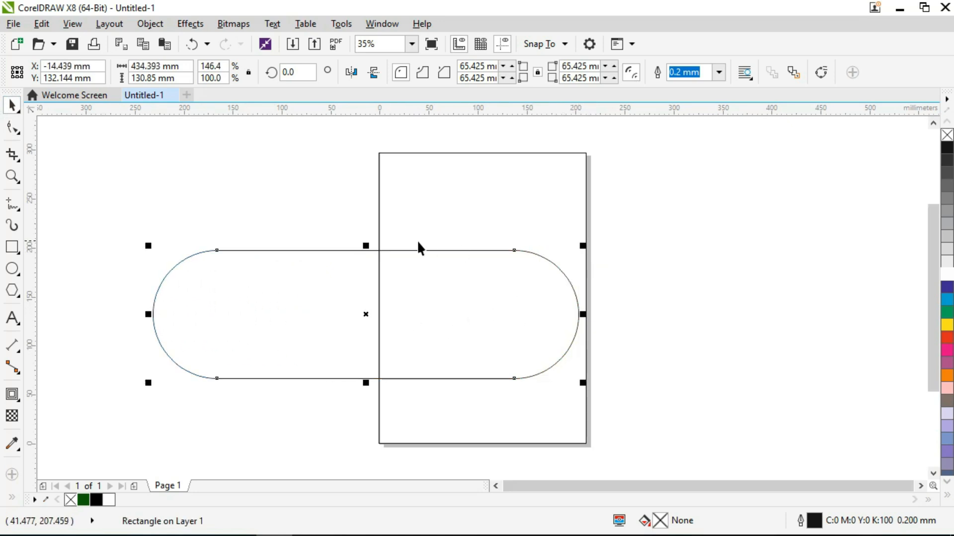
drag(368, 248, 368, 229)
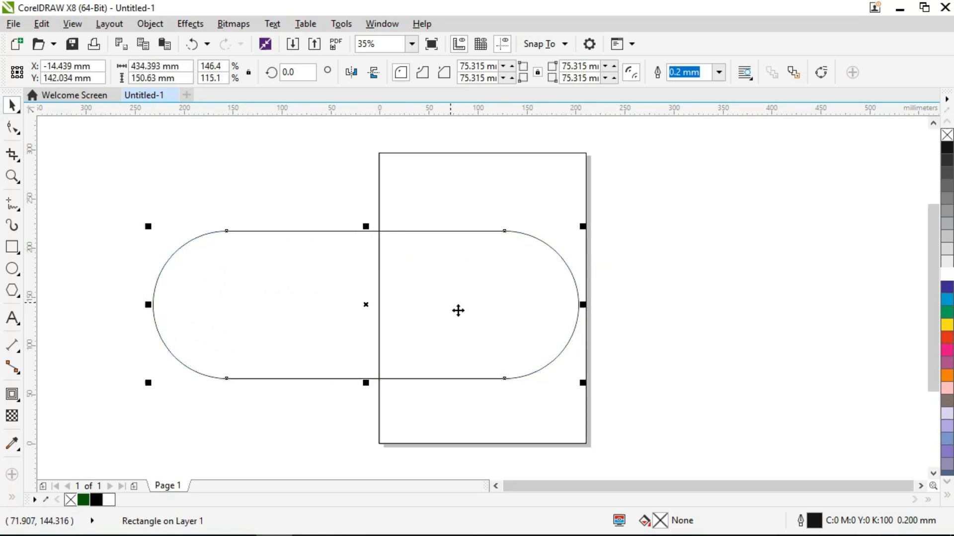
Step: Rotate the rounded shape about 24 degrees counterclockwise and move it slightly up and left
click(367, 311)
drag(584, 223, 562, 131)
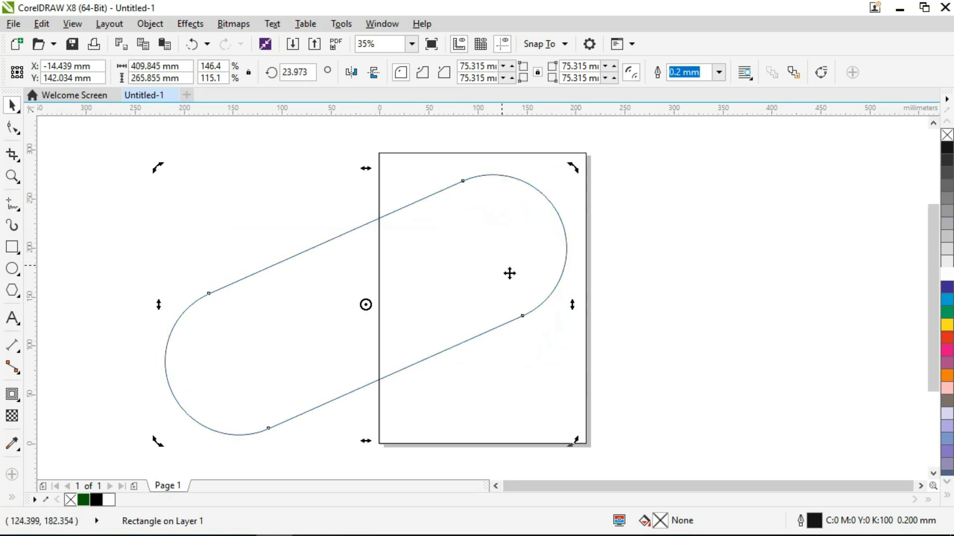
drag(456, 281, 448, 263)
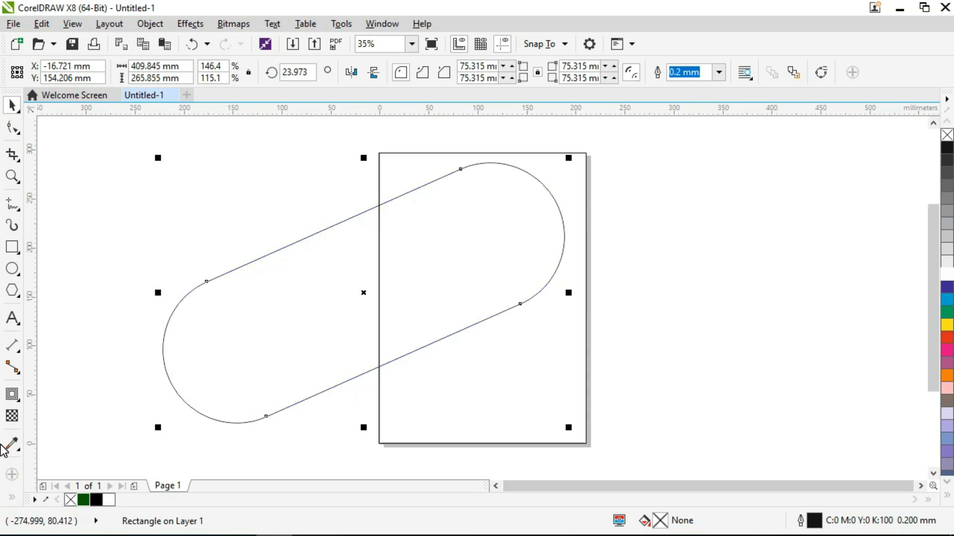
Step: Add a one-step inside contour to the rotated shape with an offset of about 5.12 mm
click(18, 400)
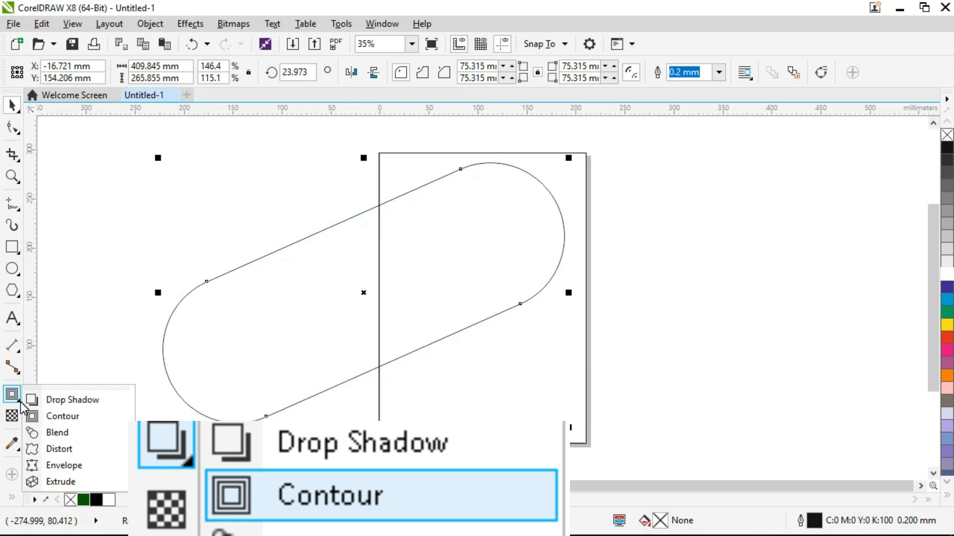
click(75, 417)
drag(532, 160, 528, 168)
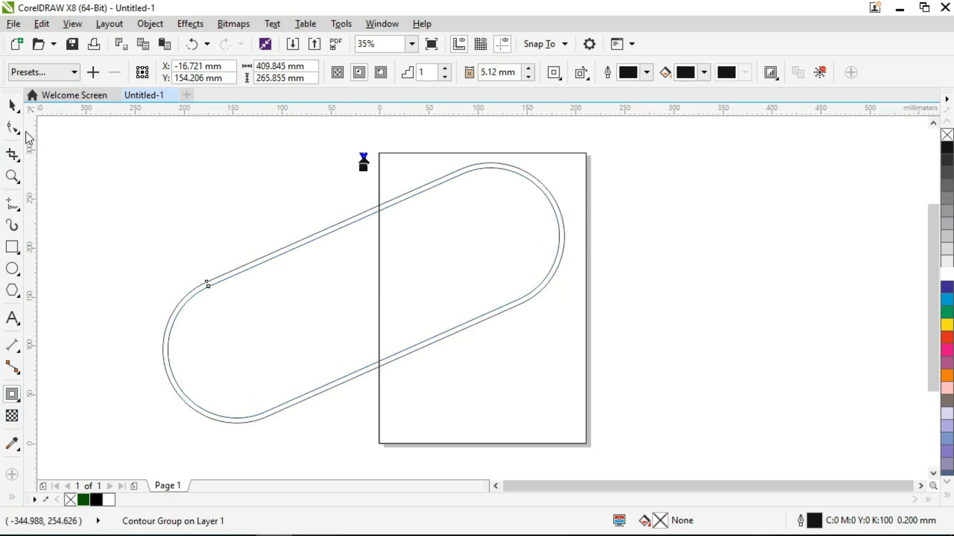
Step: Place a copy of the contoured shape up and to the right, overlapping the original's upper rounded end
click(12, 105)
drag(373, 297, 665, 215)
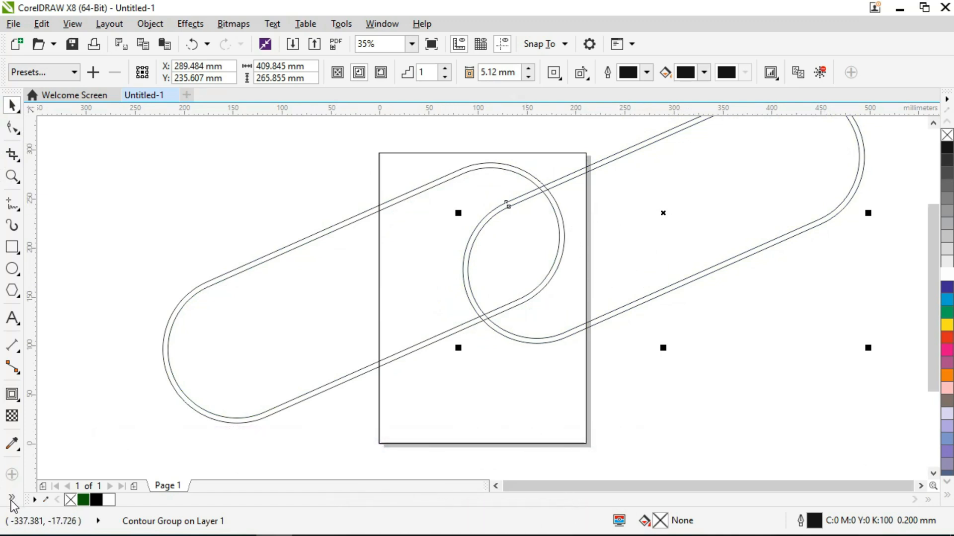
Step: Smart Fill the copy's area between the original shape's rounded end and the page's right edge with dark green
click(11, 498)
click(43, 470)
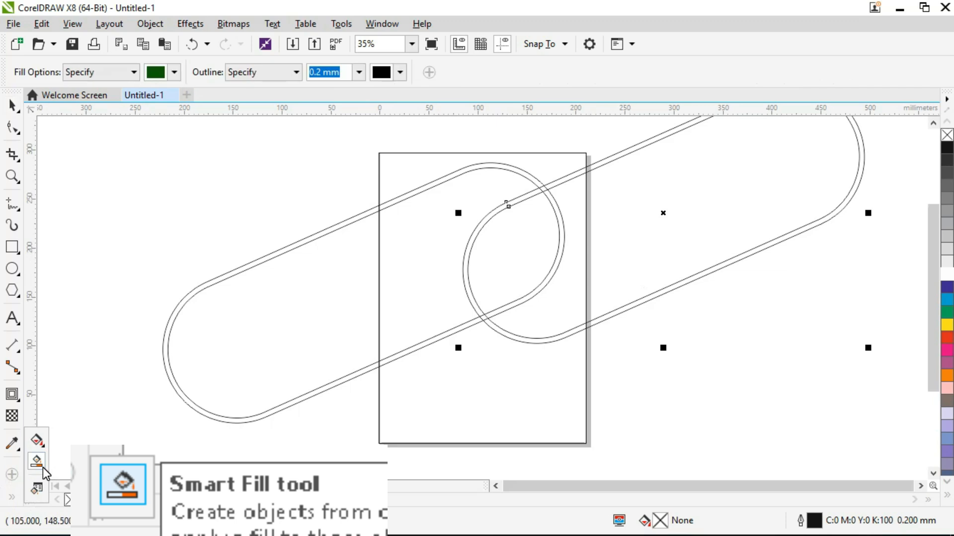
click(565, 314)
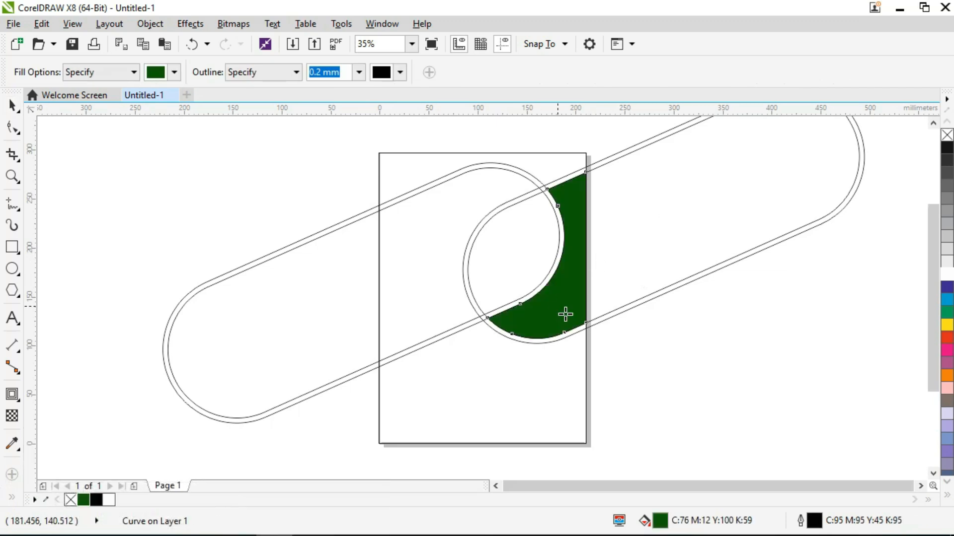
Step: Delete the copied contour shape on the right, keeping only its green-filled section
click(12, 105)
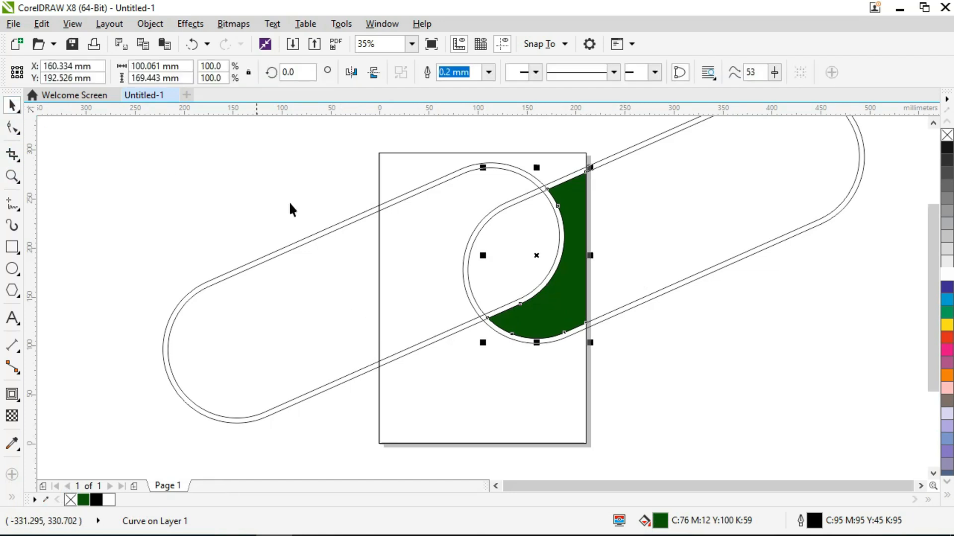
click(625, 163)
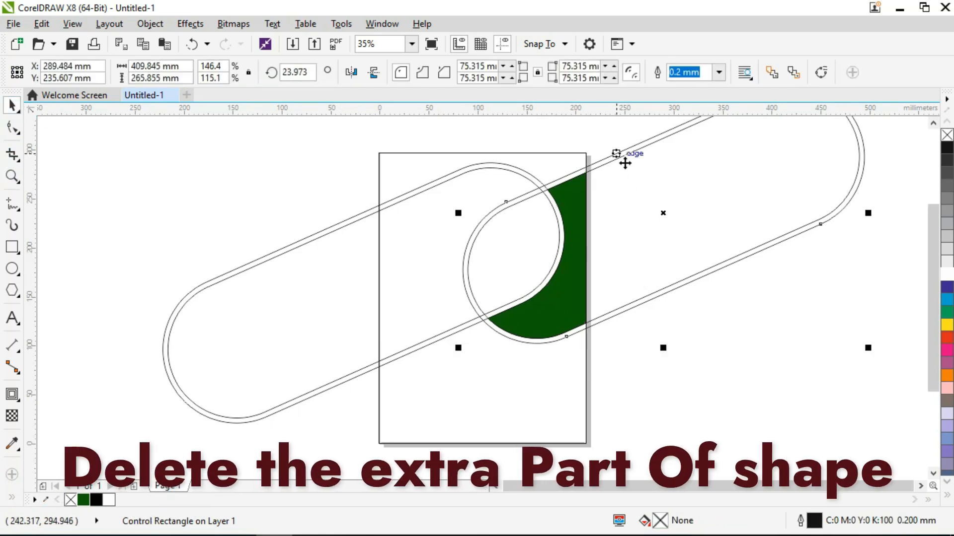
key(Delete)
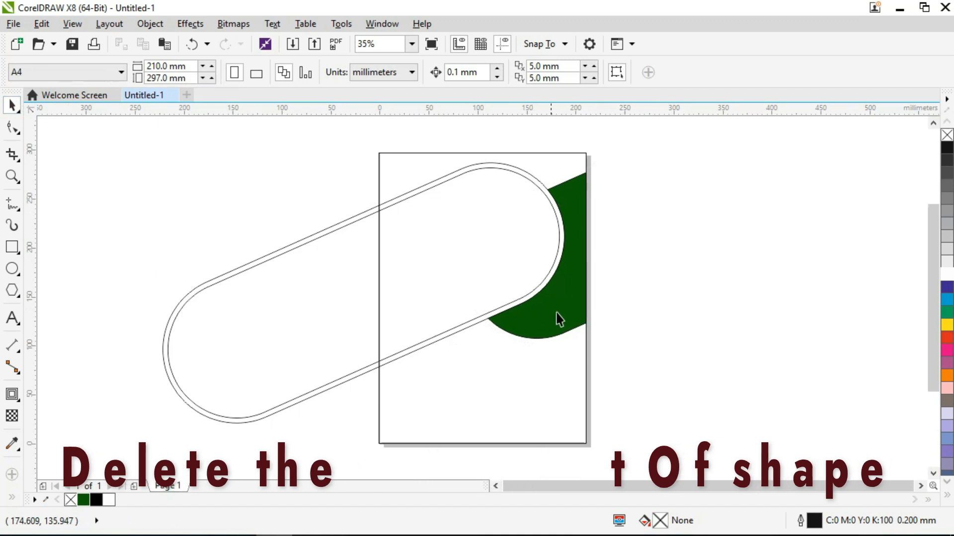
click(430, 260)
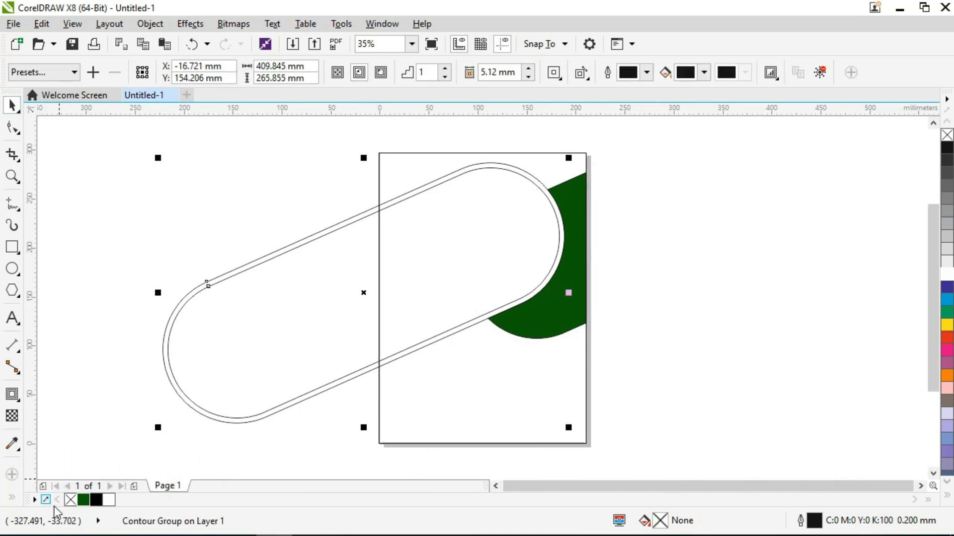
click(83, 500)
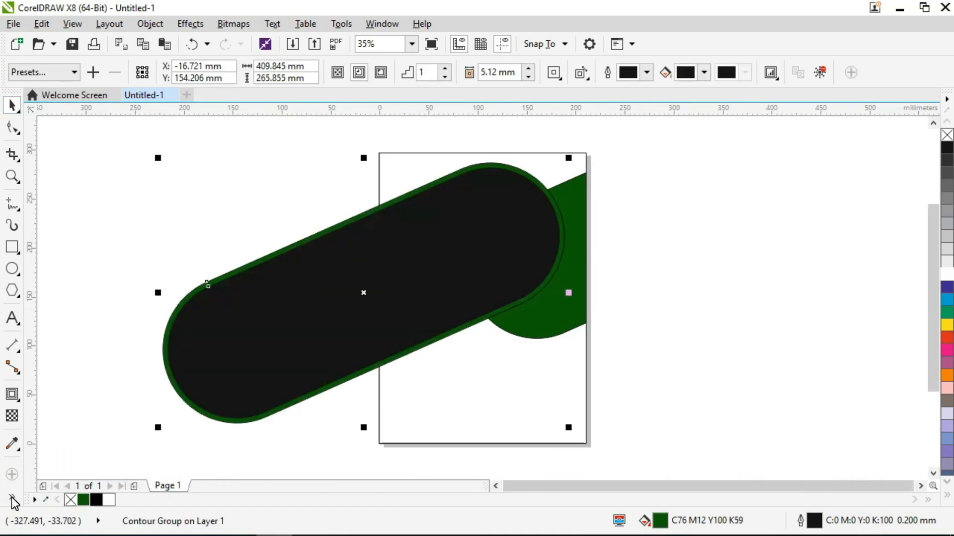
key(ctrl+z)
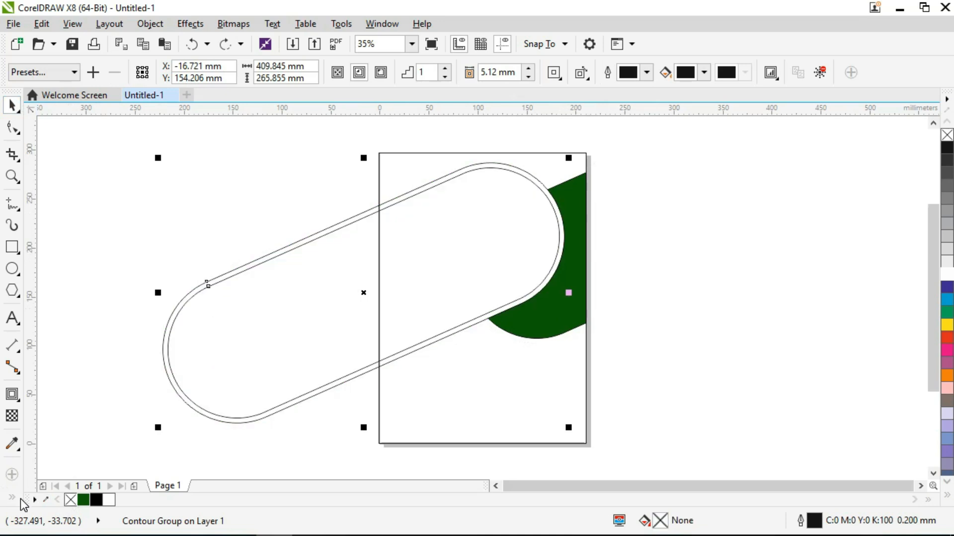
Step: Smart Fill the original shape's inner area and its contour band within the page with dark green
click(13, 497)
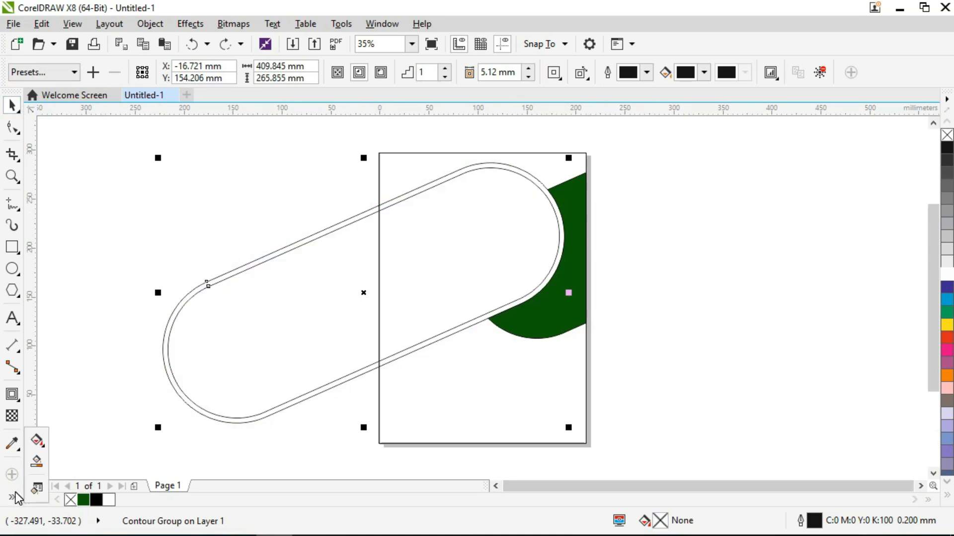
click(42, 462)
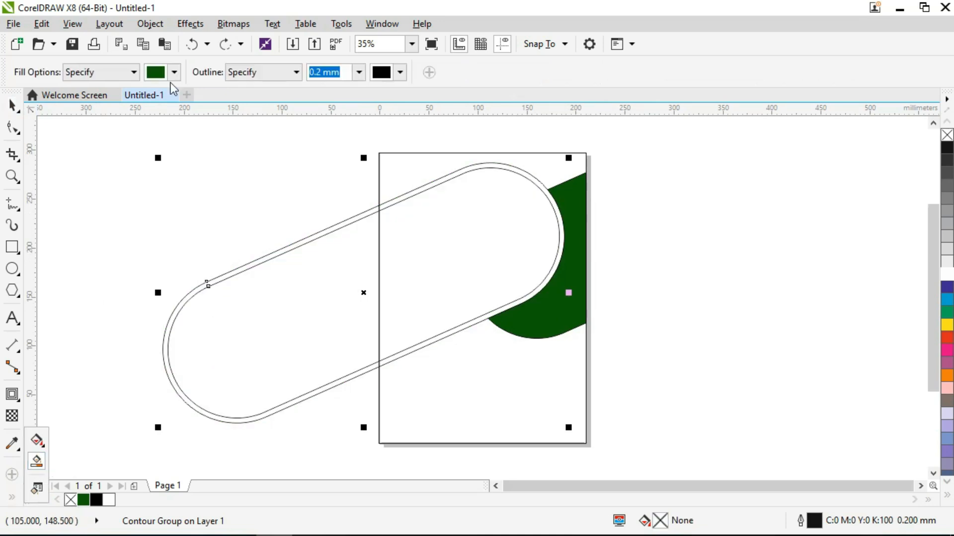
click(466, 249)
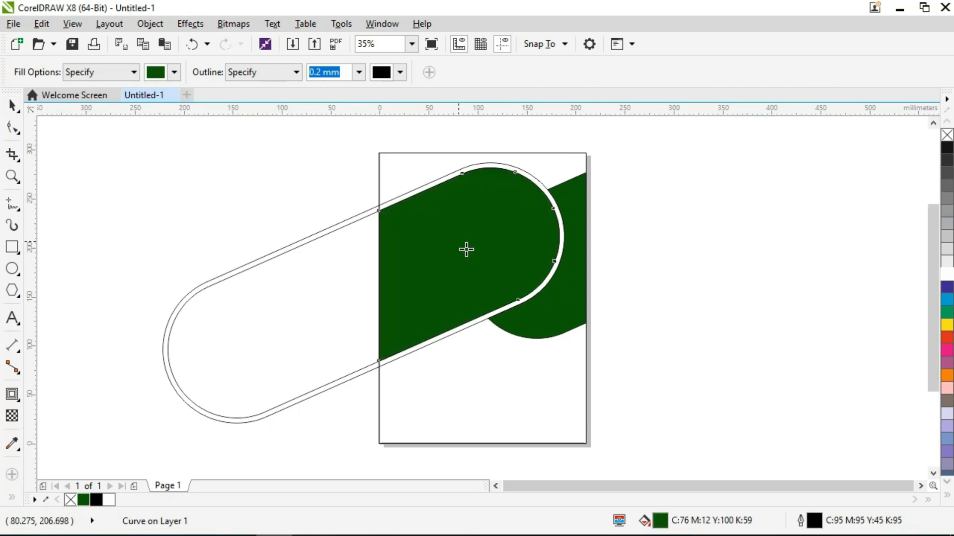
click(446, 187)
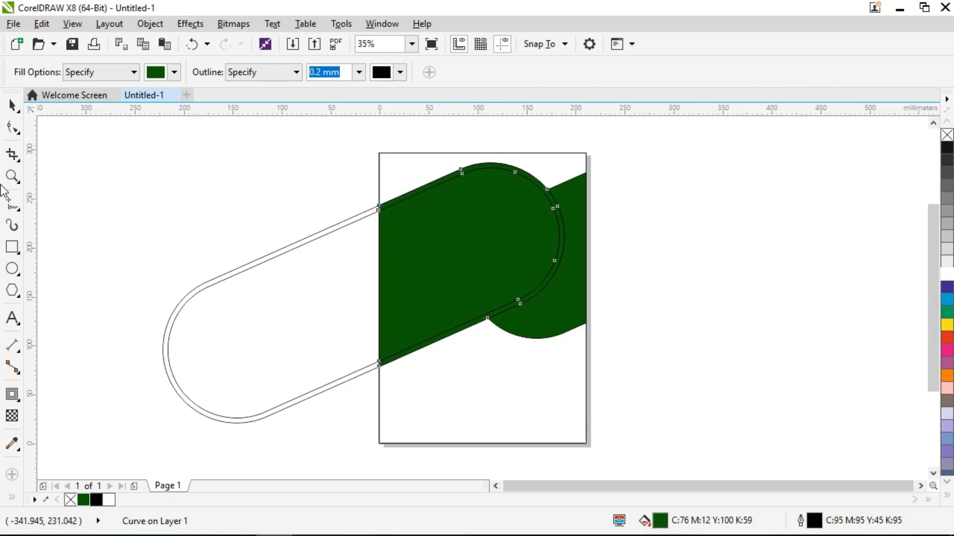
Step: Delete the original contour group, keeping only the filled pieces on the page
click(12, 105)
click(256, 264)
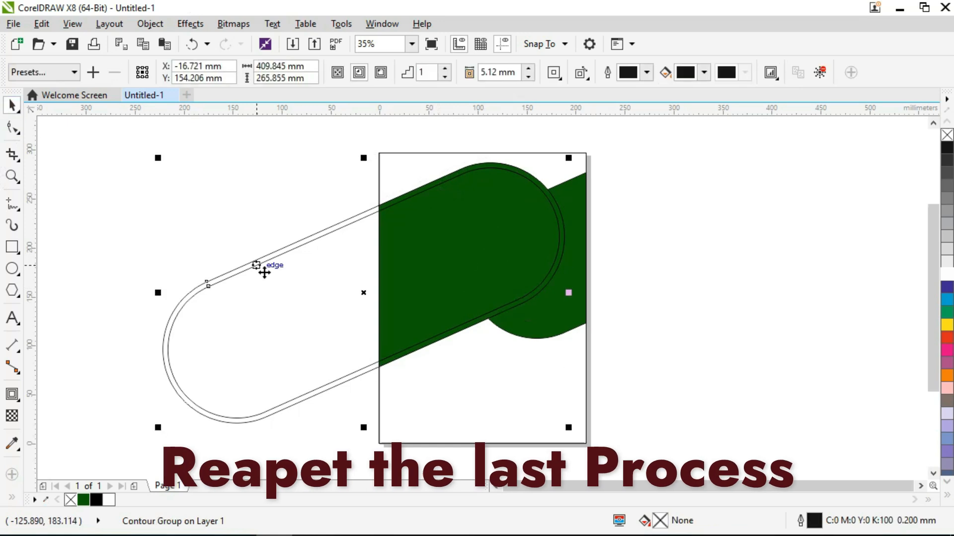
key(Delete)
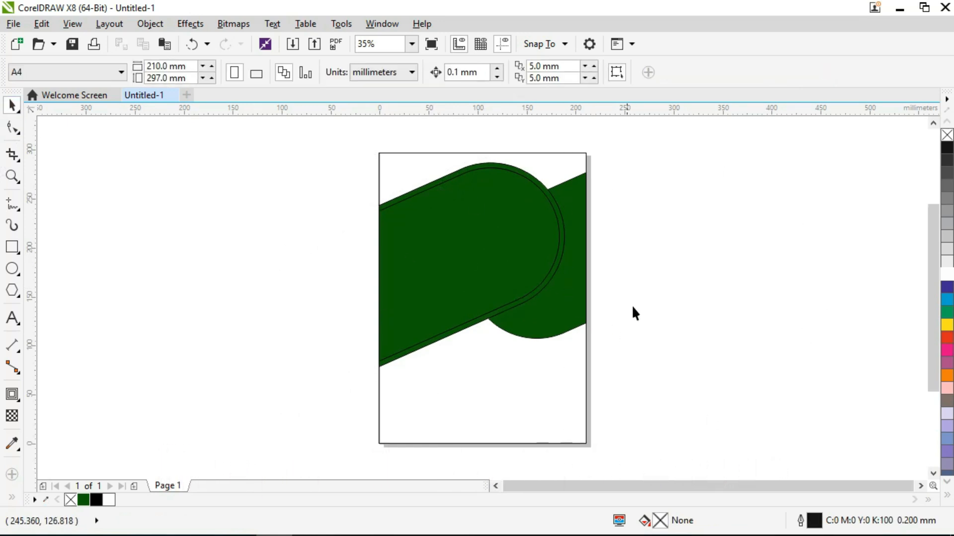
Step: Set the fill and outline of the contour band around the large green shape to white
click(549, 292)
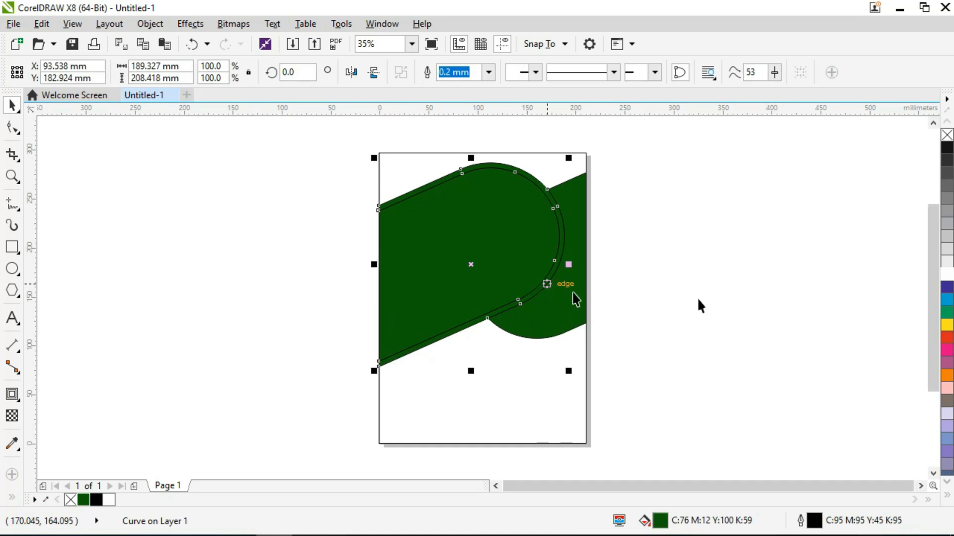
right_click(947, 275)
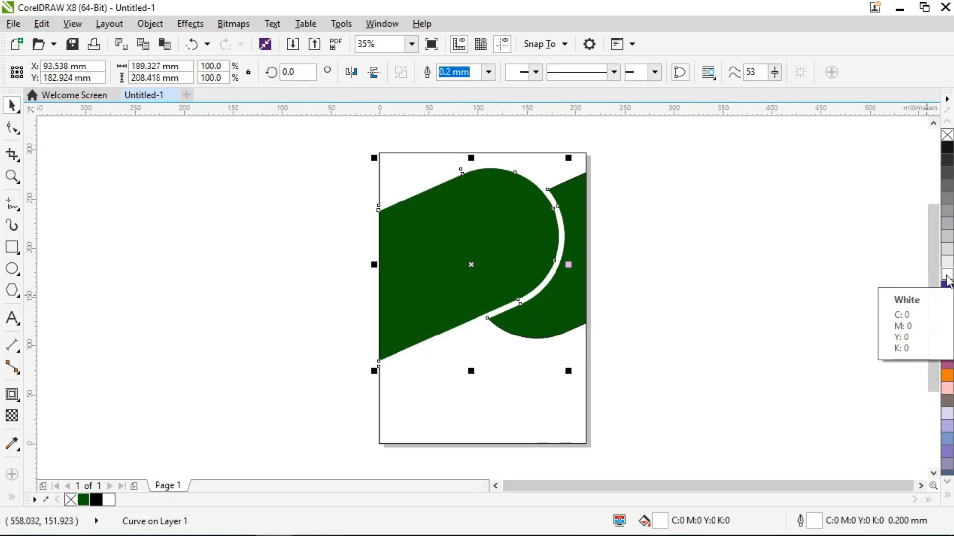
Step: Fill the page-sized background rectangle with 20% black grey
click(552, 164)
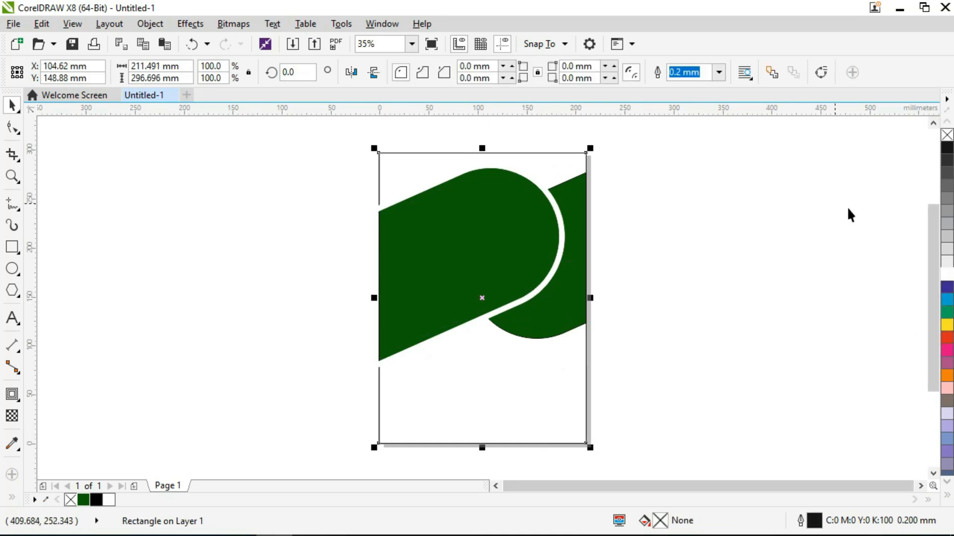
click(947, 249)
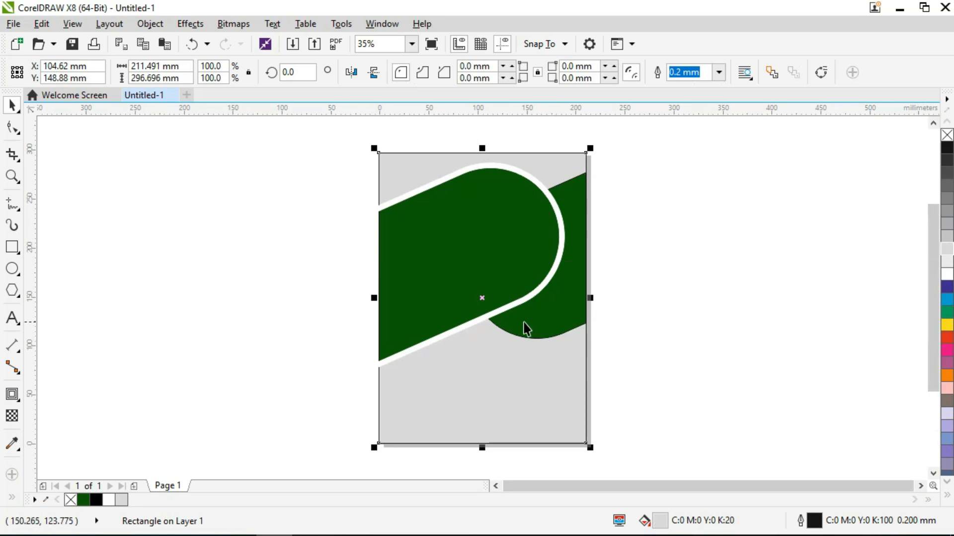
click(755, 255)
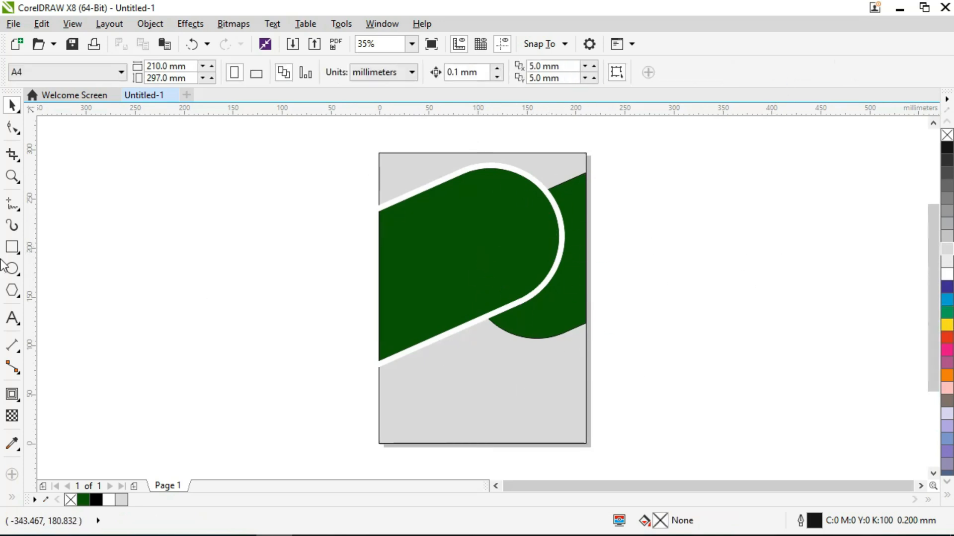
Step: Draw a rectangle about 75 by 91 mm in the page's lower right area, below the green shape
click(12, 247)
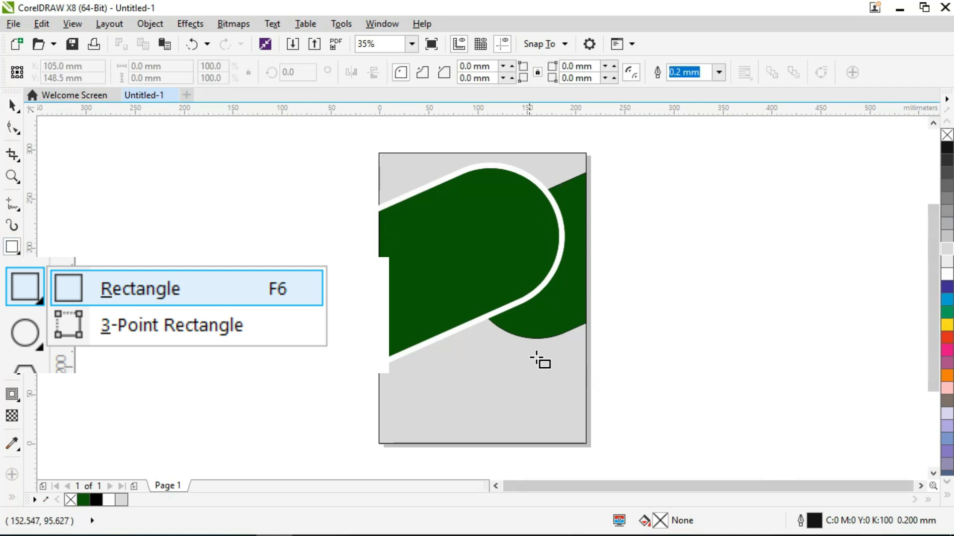
mouse_move(528, 348)
mouse_down()
mouse_move(532, 397)
mouse_move(559, 434)
mouse_move(586, 437)
mouse_up()
mouse_move(527, 392)
mouse_down()
mouse_move(514, 398)
mouse_move(550, 397)
mouse_up()
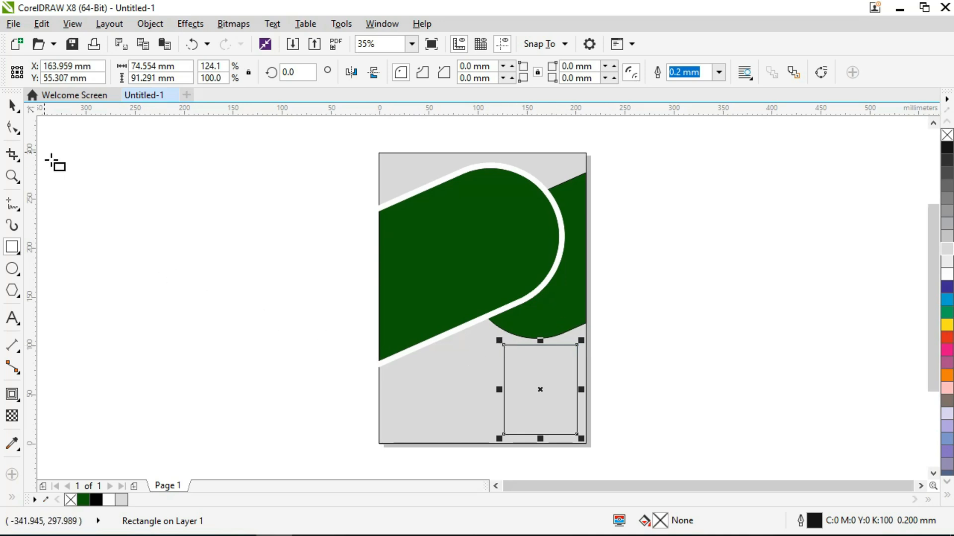
Step: Round all corners of the small rectangle to a radius of about 30.4 mm
click(17, 130)
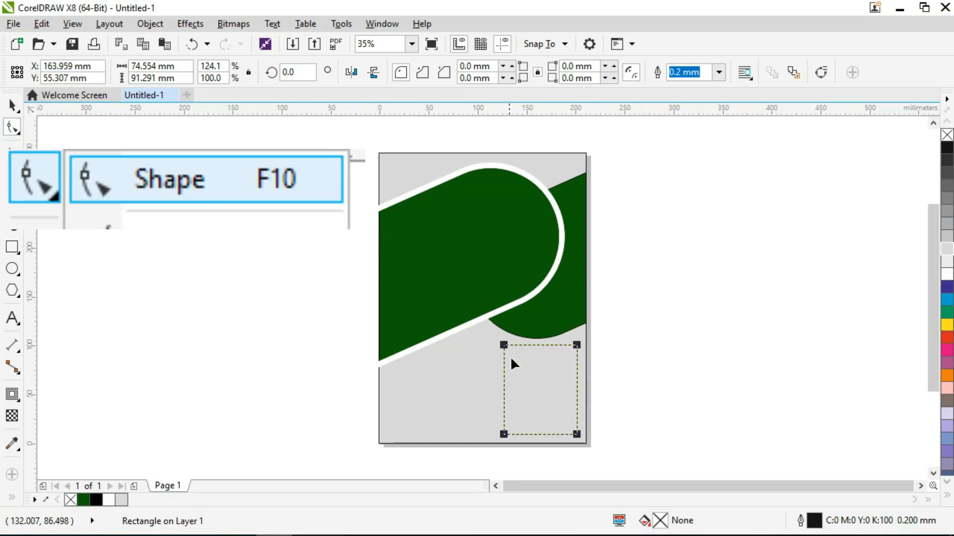
drag(507, 343, 543, 369)
click(12, 105)
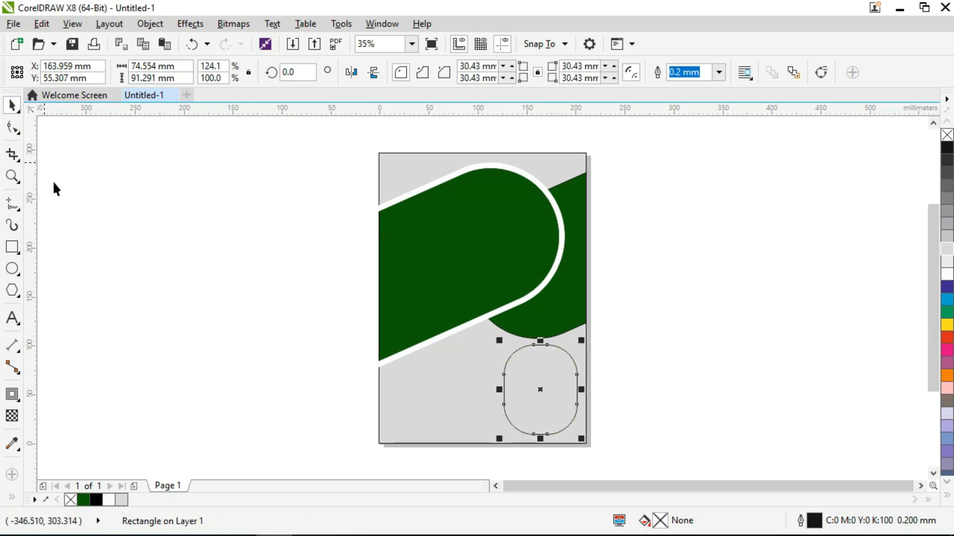
Step: Apply a one-step inside contour with an offset of about 4.4 mm to the small rounded rectangle
click(12, 396)
click(39, 406)
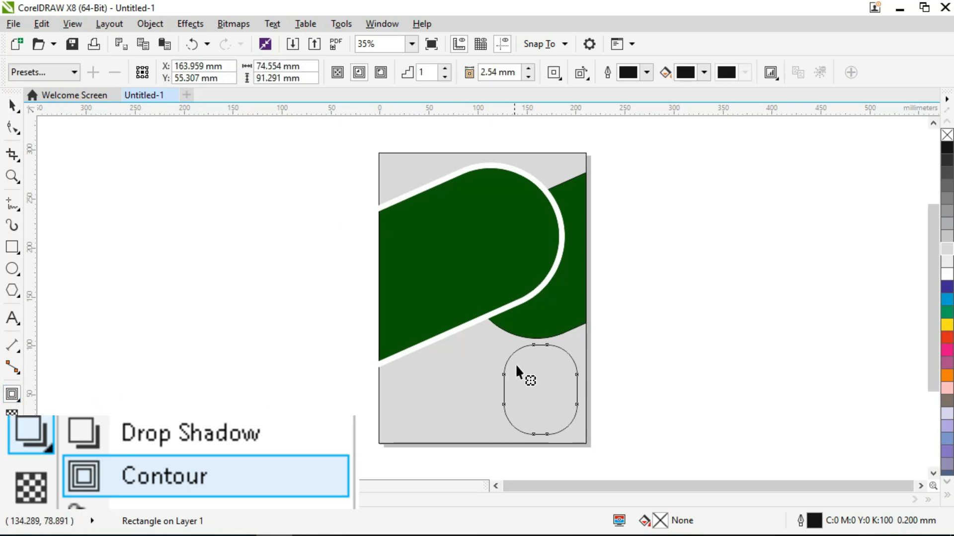
drag(519, 350, 520, 352)
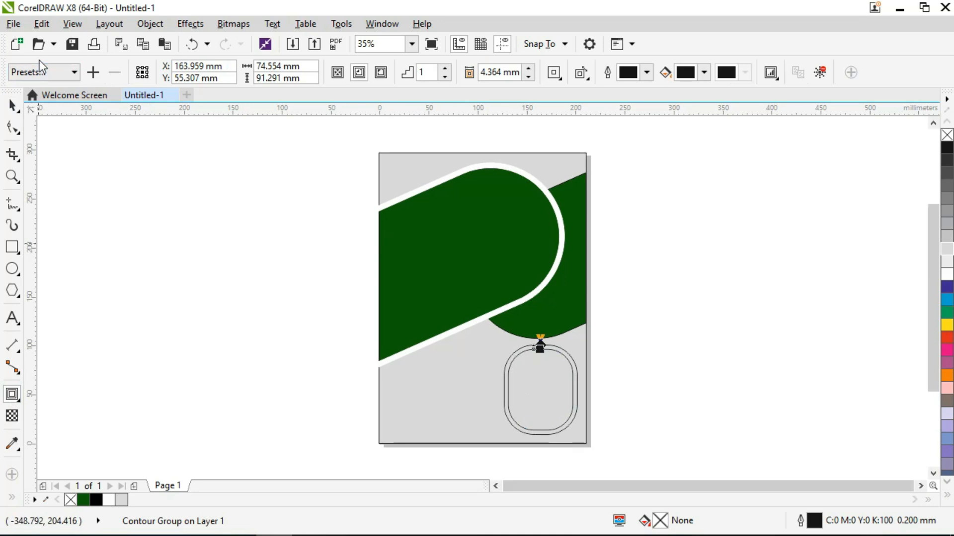
Step: Stretch the grey background rectangle downward past the page's lower edge to about 345 mm tall
click(12, 105)
click(479, 390)
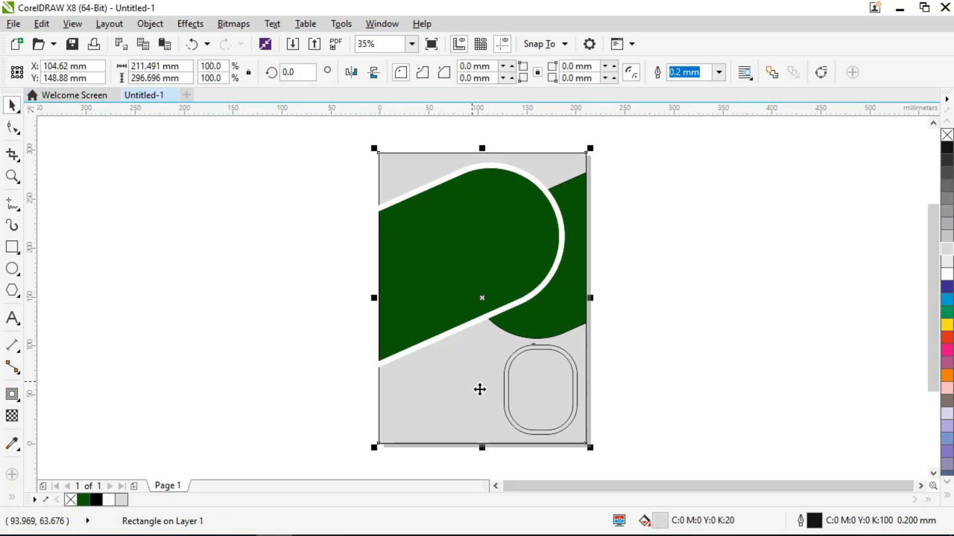
drag(490, 459, 492, 412)
Step: Resize the contoured rounded frame to about 79 by 118 mm, keeping it below the green shape near the page's right edge
click(550, 307)
drag(538, 367, 555, 395)
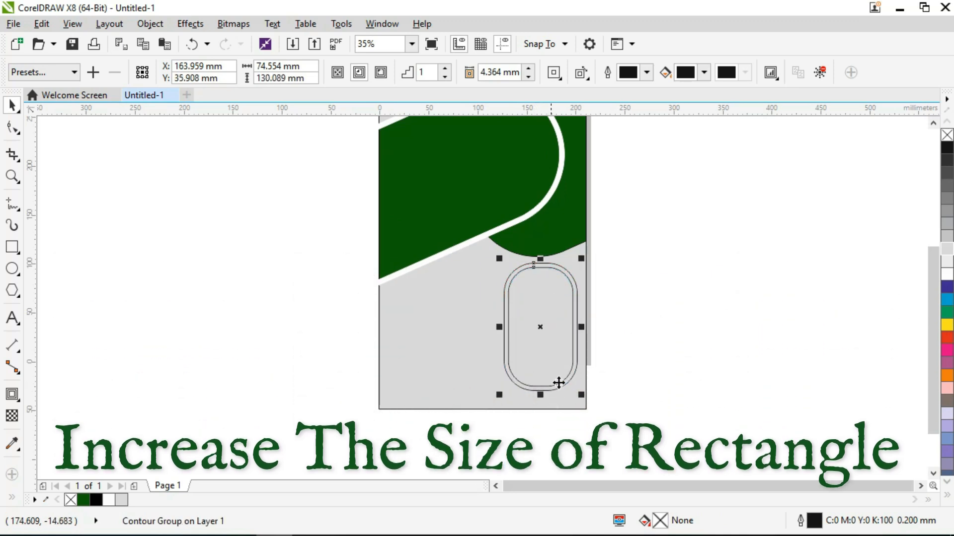
drag(548, 266, 550, 280)
drag(585, 408, 581, 401)
drag(588, 335, 596, 336)
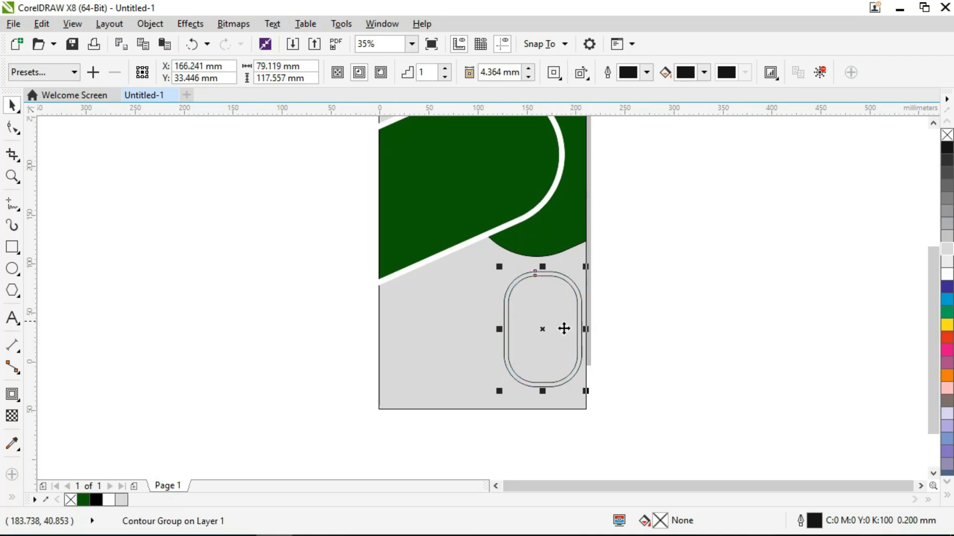
click(666, 344)
Step: Break the small frame's contour group apart into separate objects
click(568, 279)
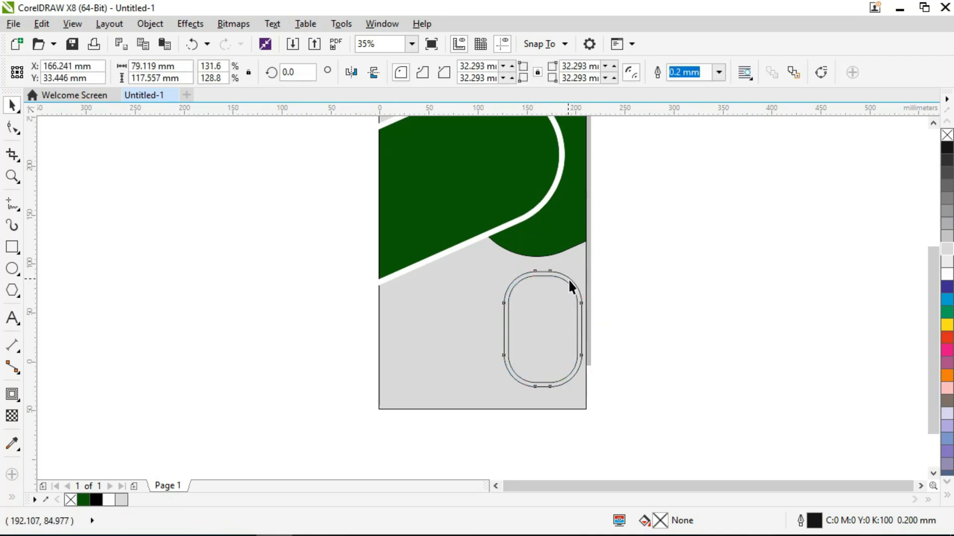
right_click(555, 286)
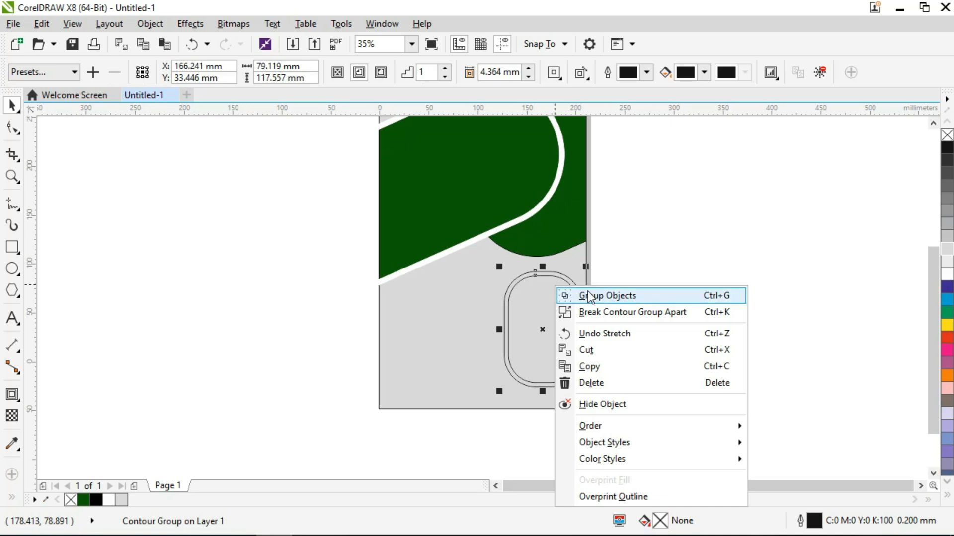
click(630, 312)
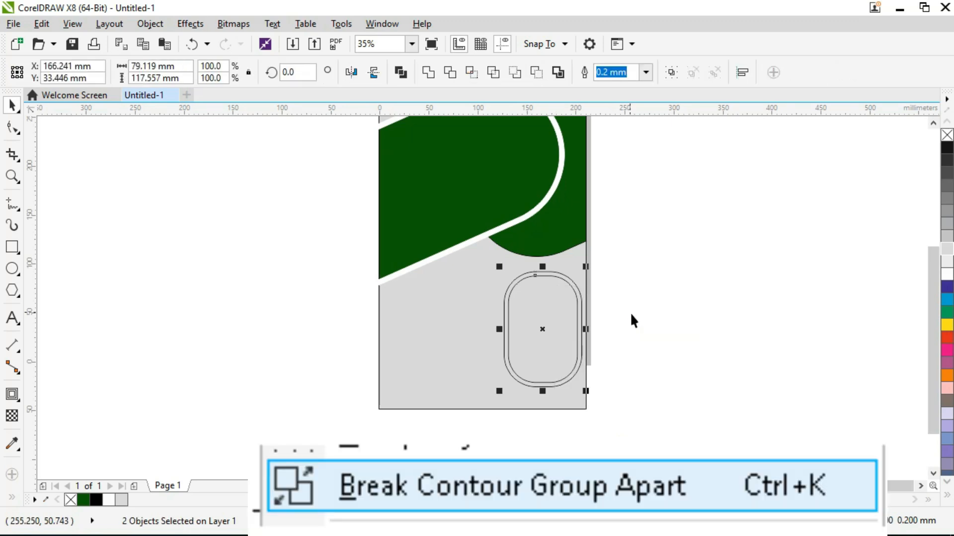
click(685, 335)
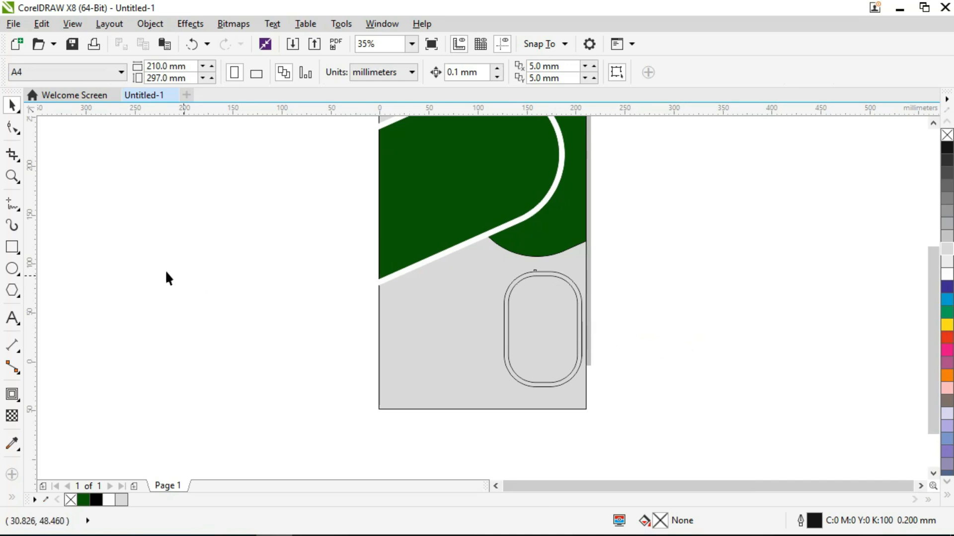
Step: Draw a rectangle about 94 by 43 mm across the middle of the frame and round its corners to about 12.9 mm
click(11, 247)
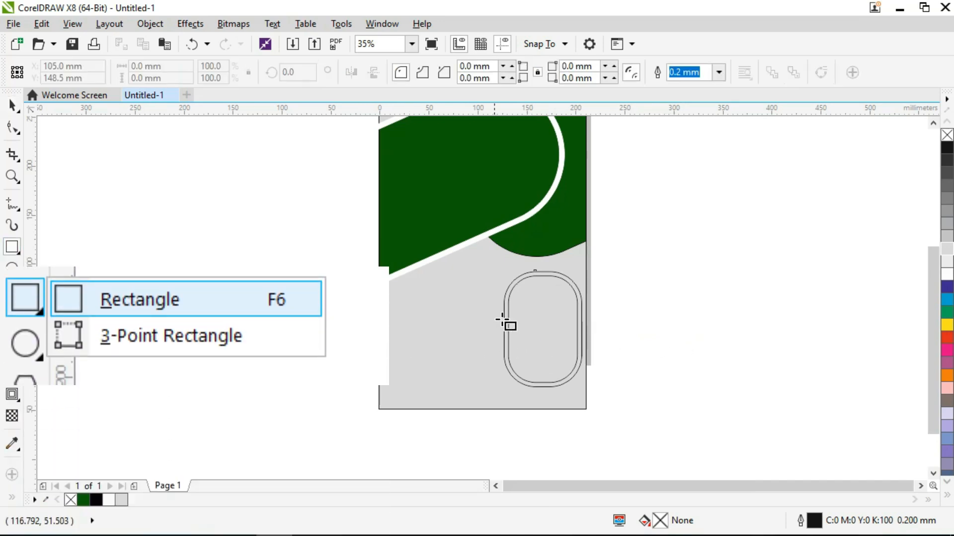
drag(494, 307, 588, 348)
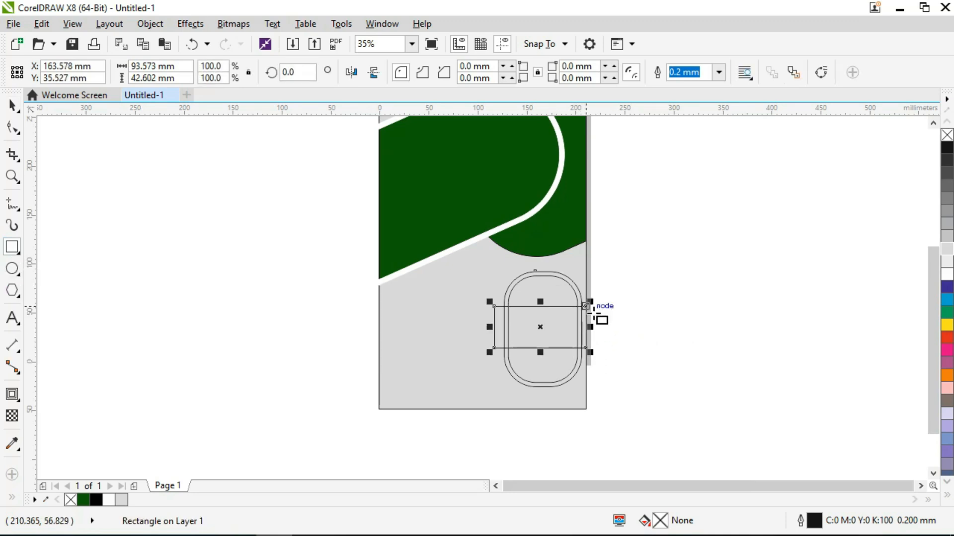
click(18, 132)
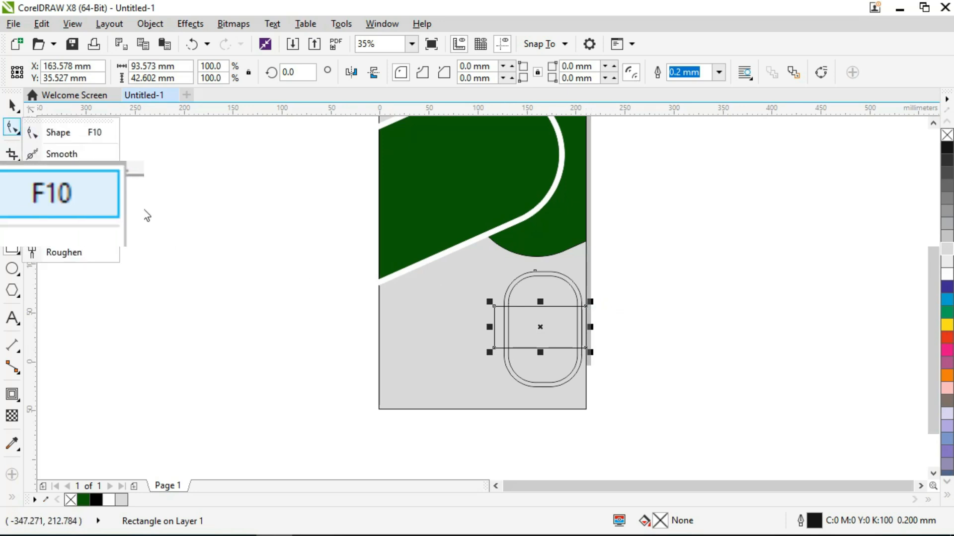
click(490, 300)
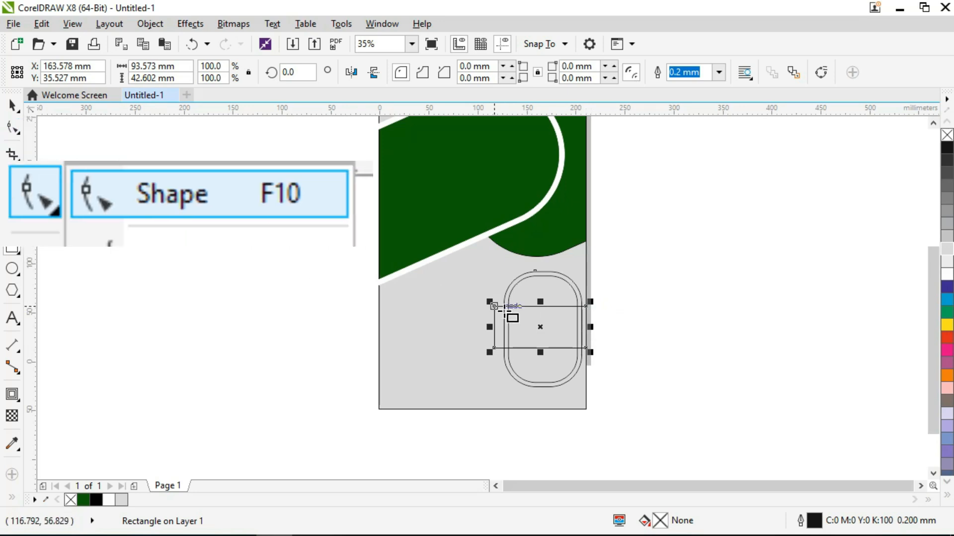
click(12, 127)
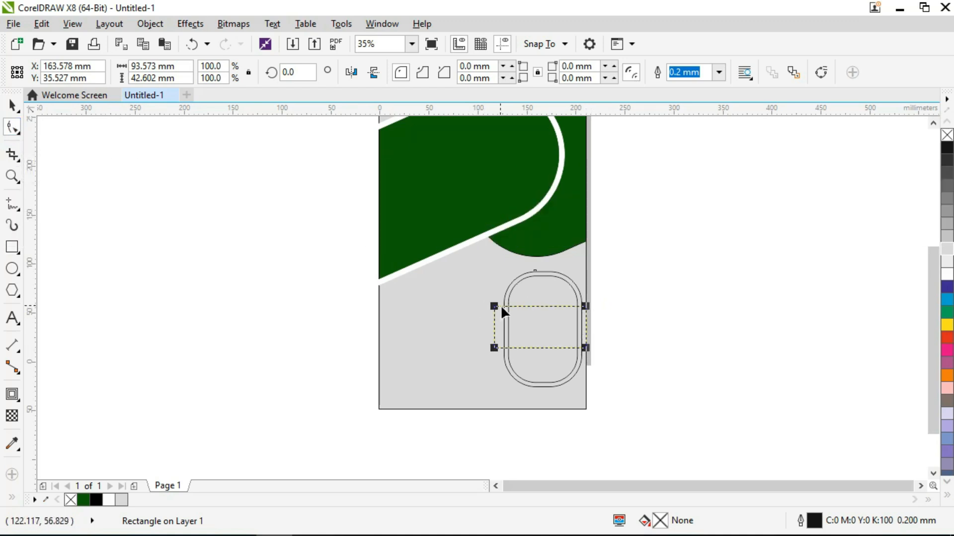
drag(497, 308, 562, 316)
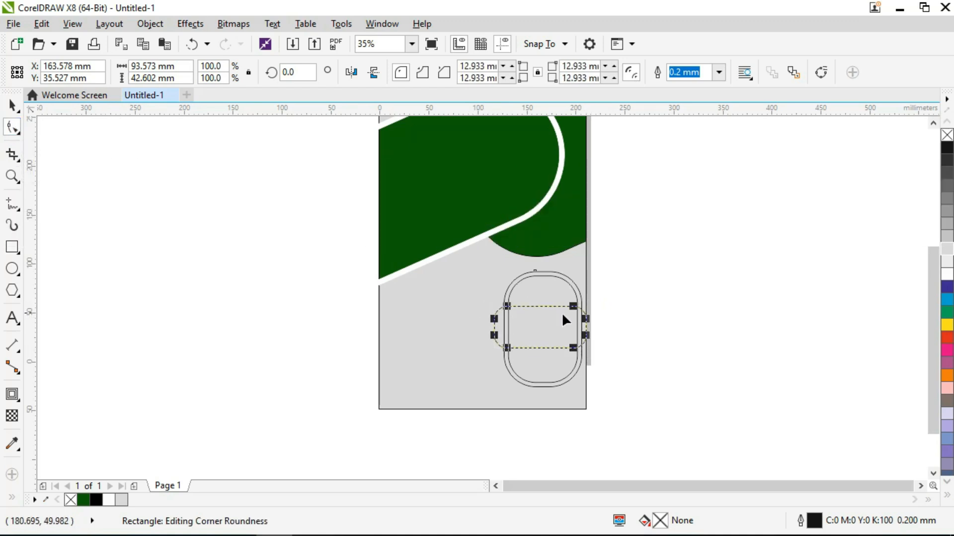
click(12, 105)
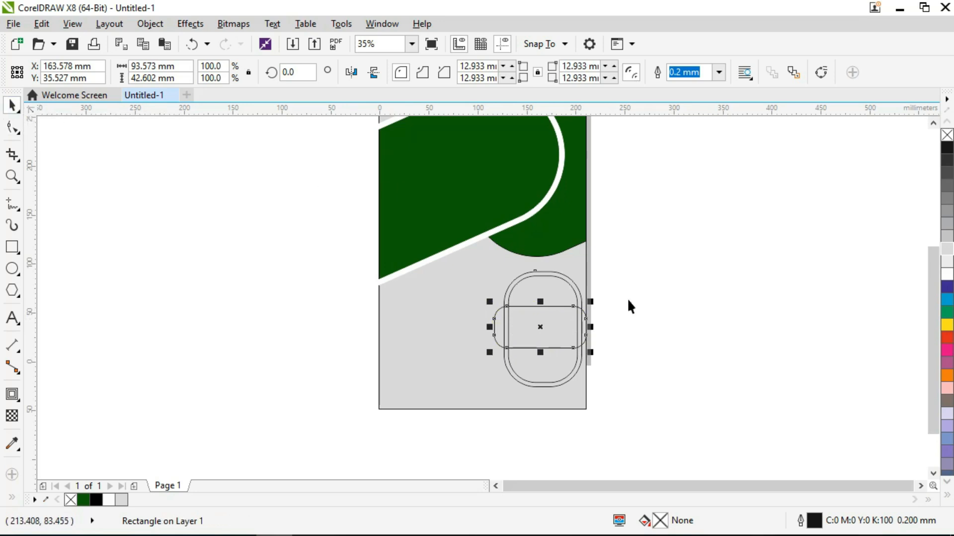
key(Escape)
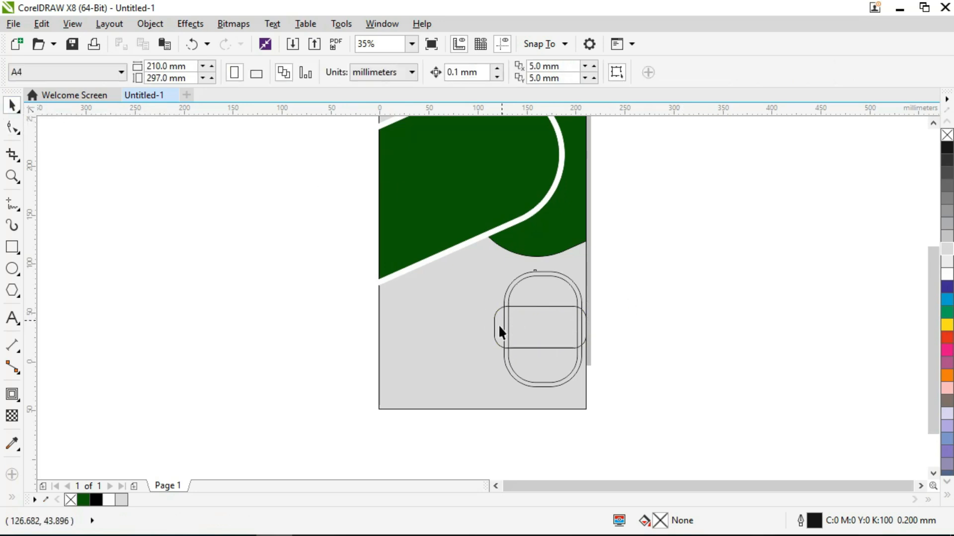
Step: Smart-fill the frame band above and below the crossing rectangle with blue (C76 M17 Y20 K23)
click(11, 498)
click(42, 464)
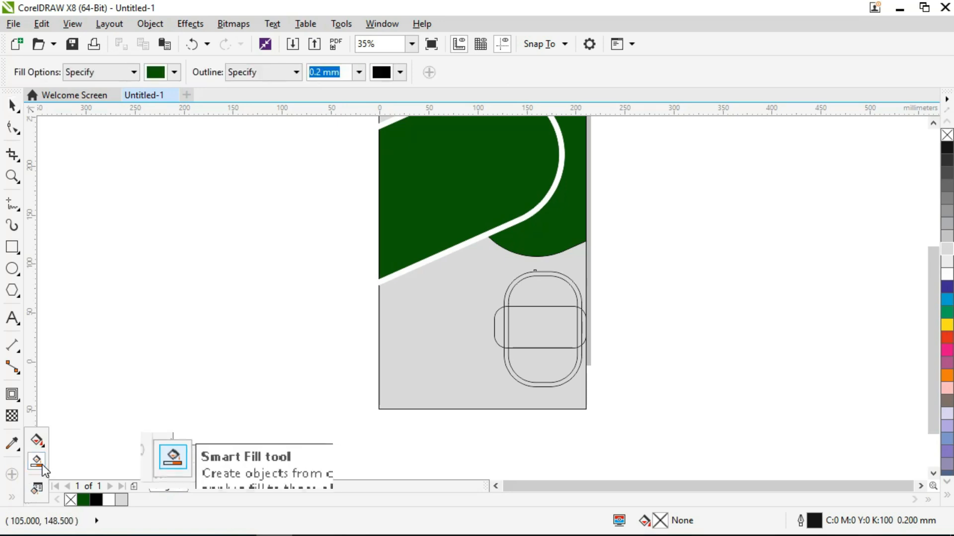
click(174, 73)
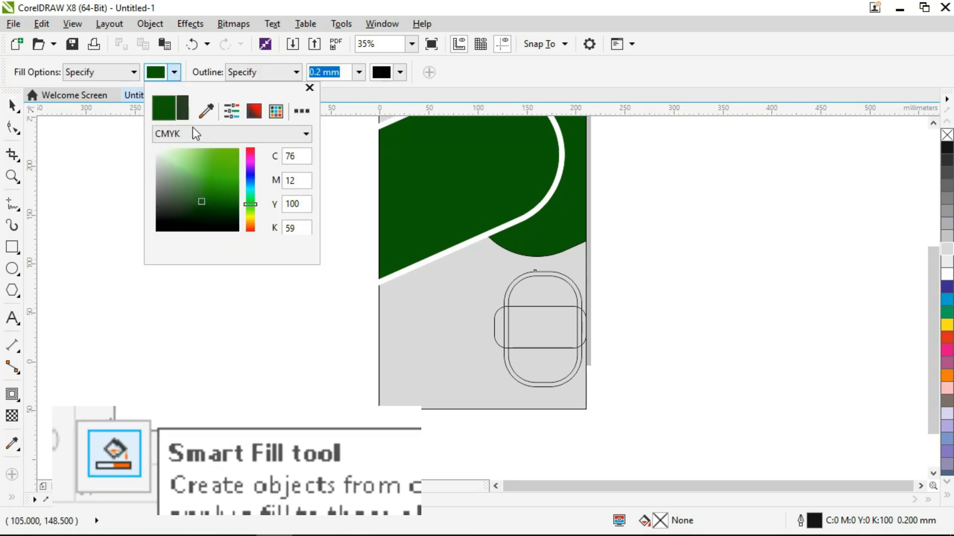
click(249, 187)
click(222, 179)
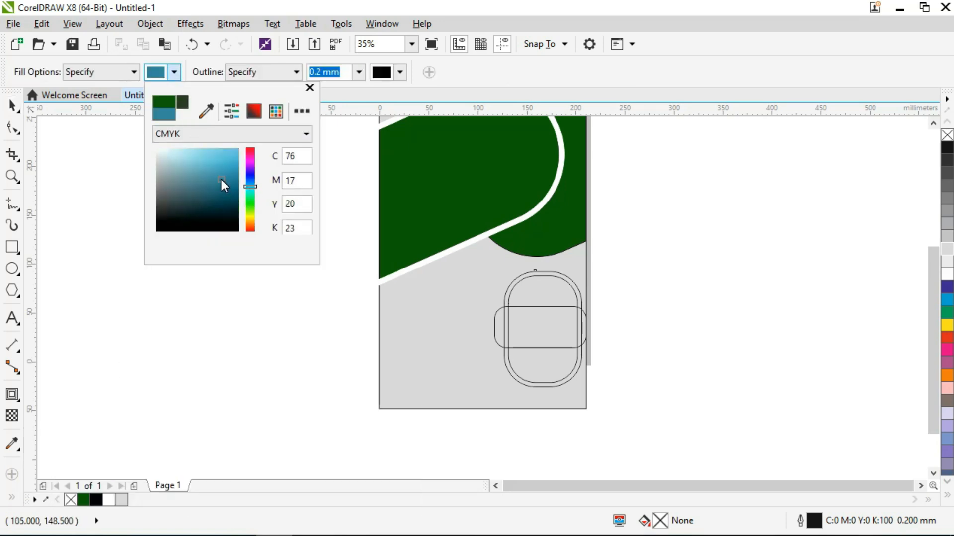
click(545, 383)
click(545, 384)
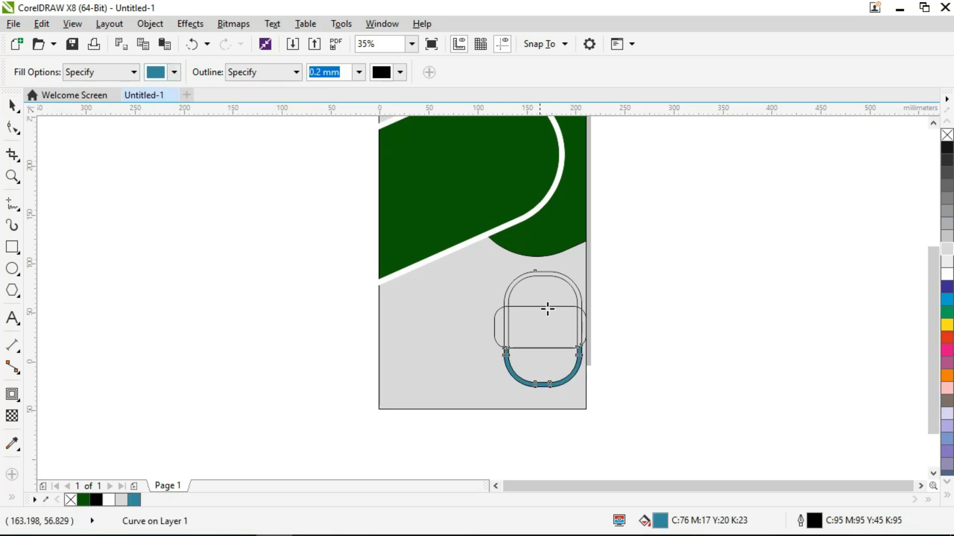
click(546, 281)
Step: Move the crossing rounded rectangle off the frame to the lower left corner of the background
click(15, 107)
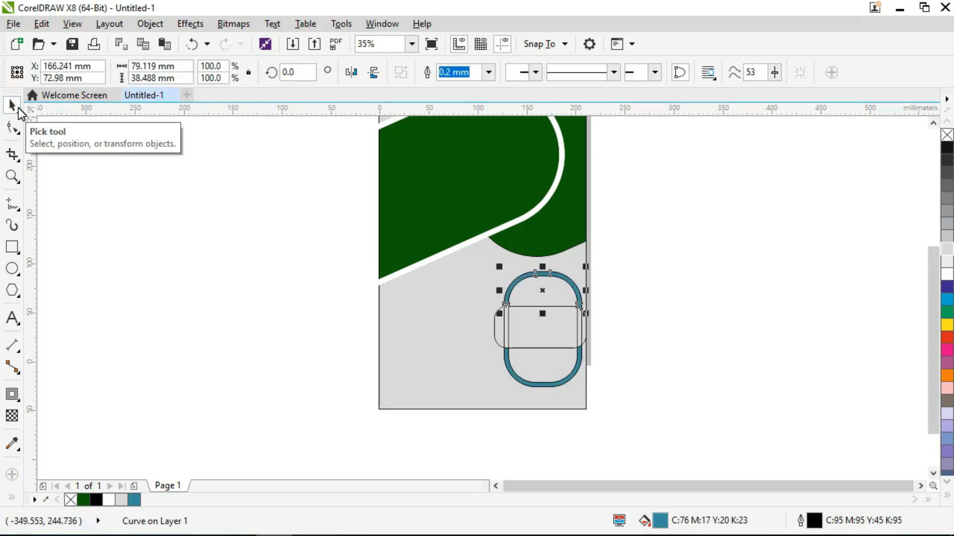
drag(548, 339, 430, 380)
click(743, 413)
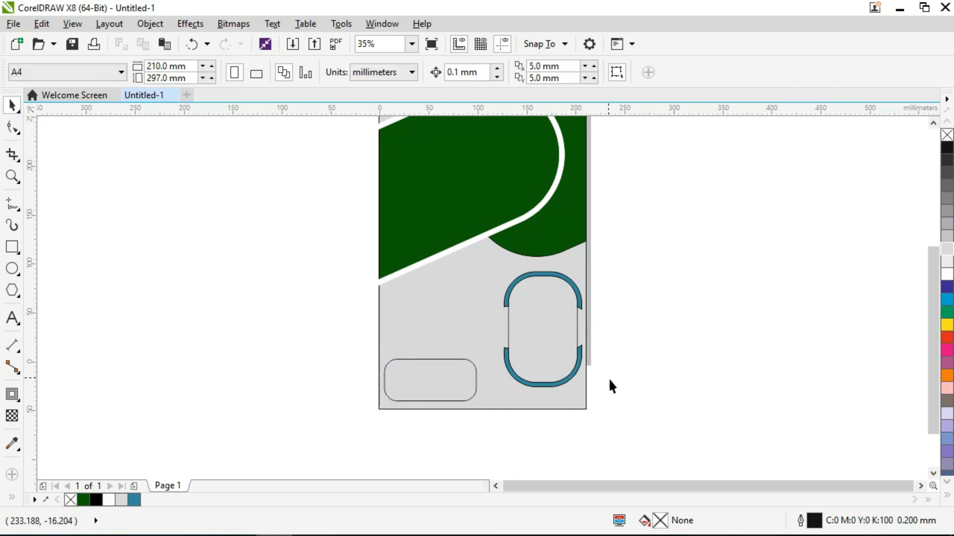
Step: Set the fill and outline of the frame's inner rounded rectangle to 30% black
click(564, 342)
click(948, 237)
right_click(948, 237)
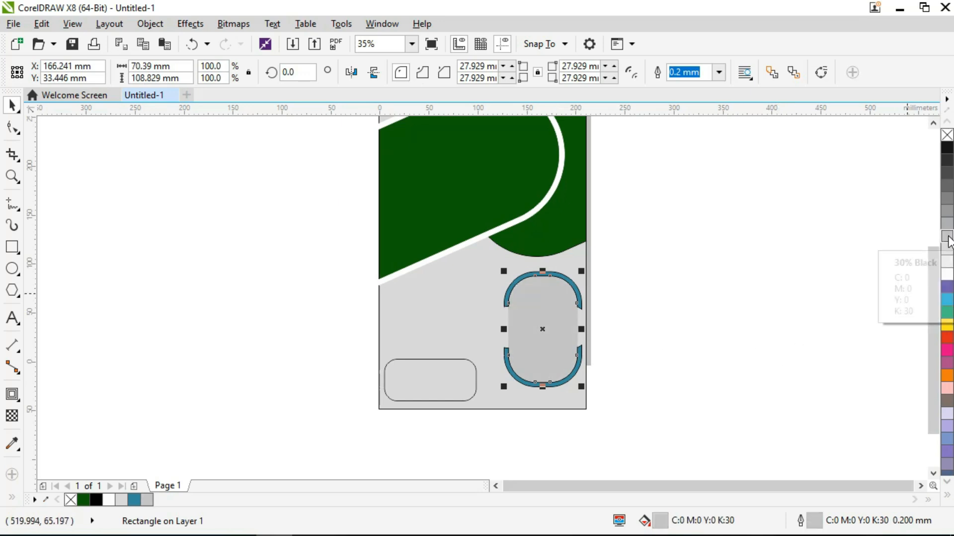
Step: Apply a linear fountain fill from light grey to white to the background rectangle
click(462, 315)
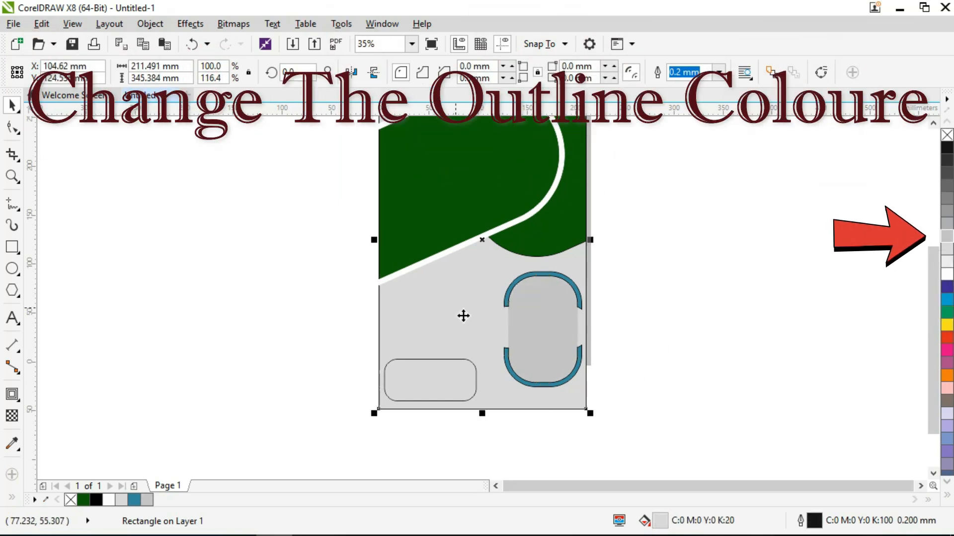
click(12, 499)
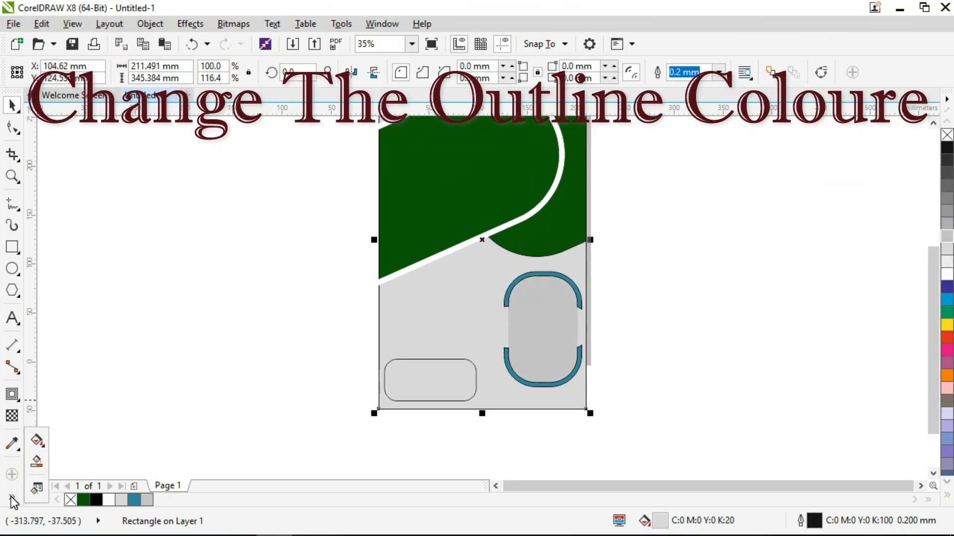
click(37, 440)
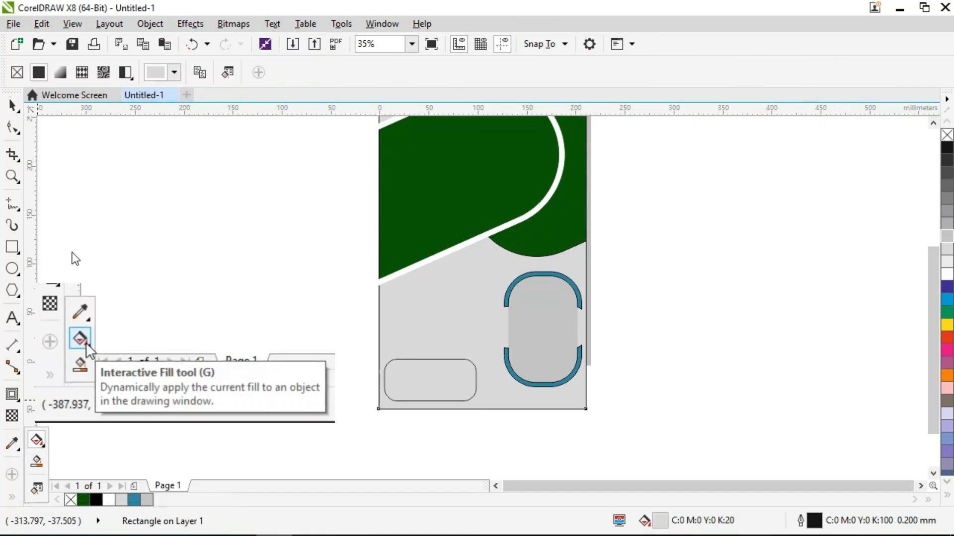
click(60, 72)
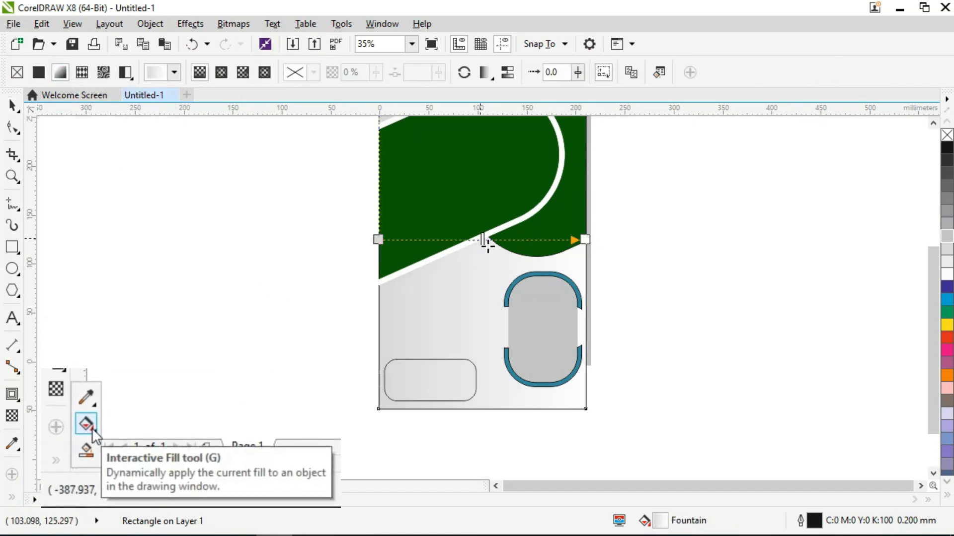
Step: Reorient the background's fountain fill vertically, with grey at the upper edge and white at the lower edge
click(412, 44)
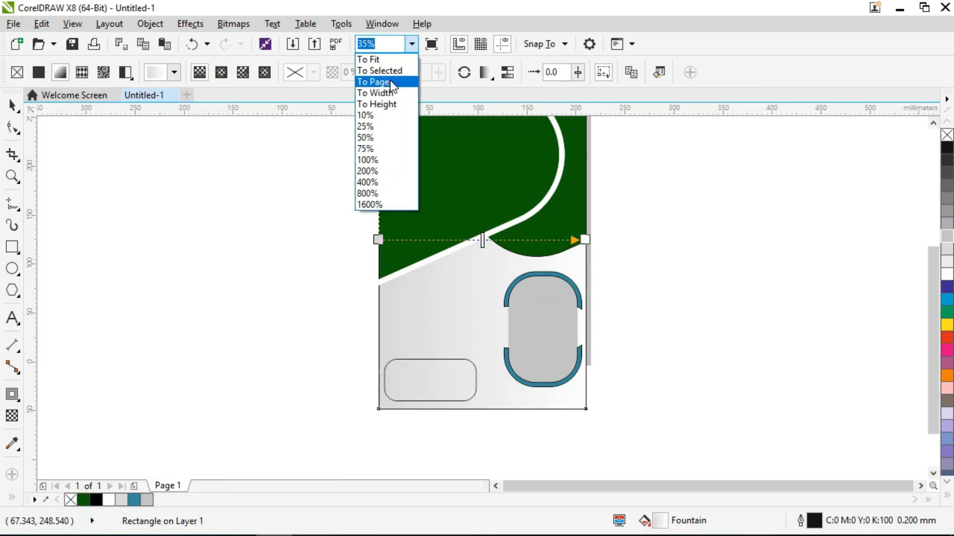
click(390, 82)
click(472, 400)
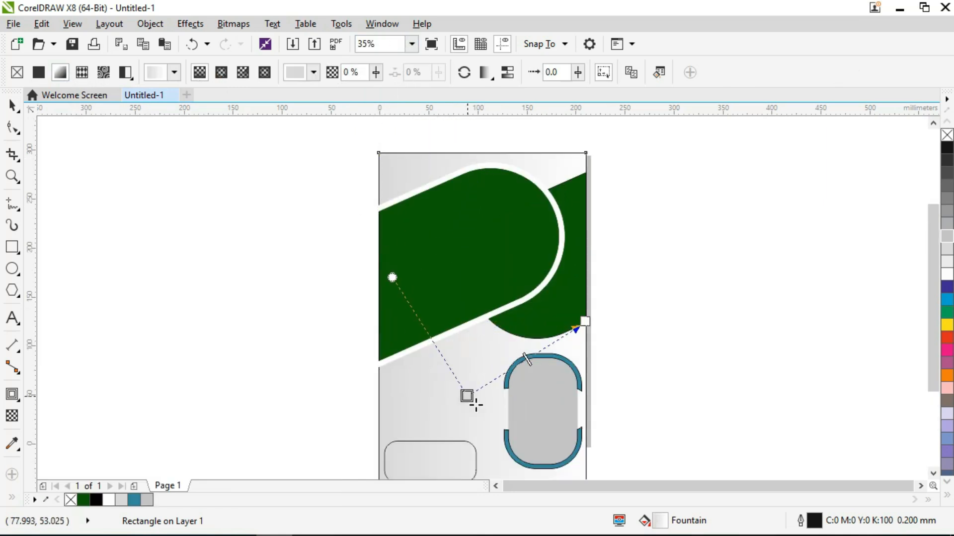
drag(586, 323, 490, 460)
drag(600, 402, 840, 398)
drag(468, 397, 469, 158)
scroll(929, 300, down, 2)
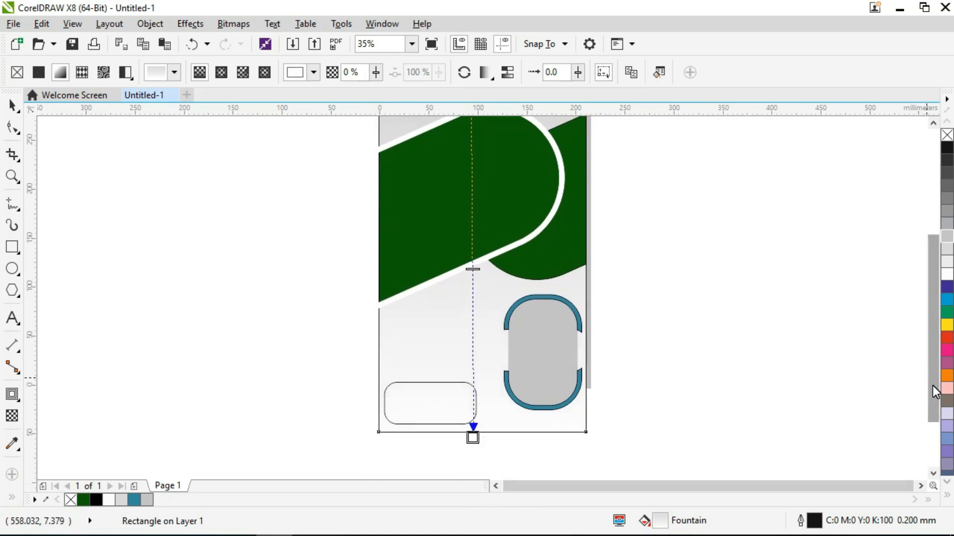
scroll(934, 386, up, 3)
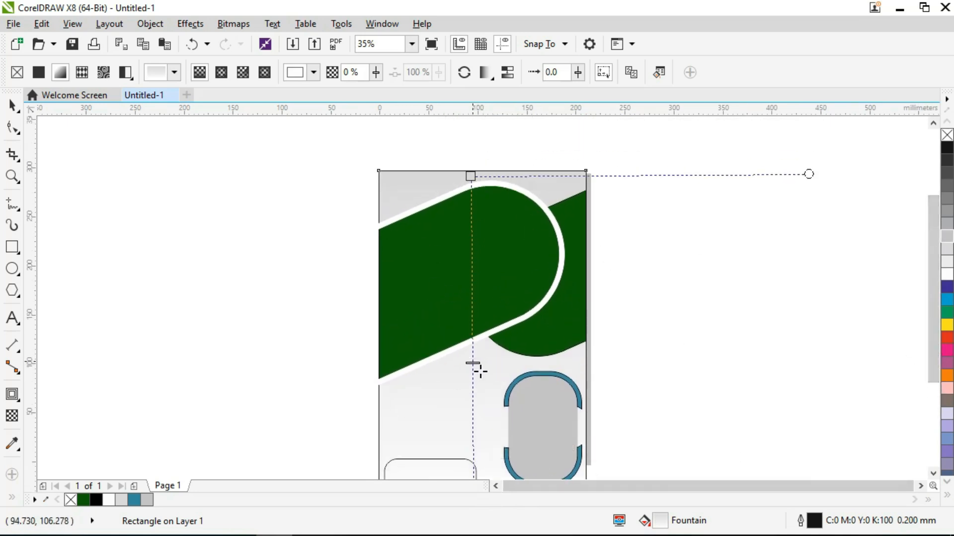
click(14, 109)
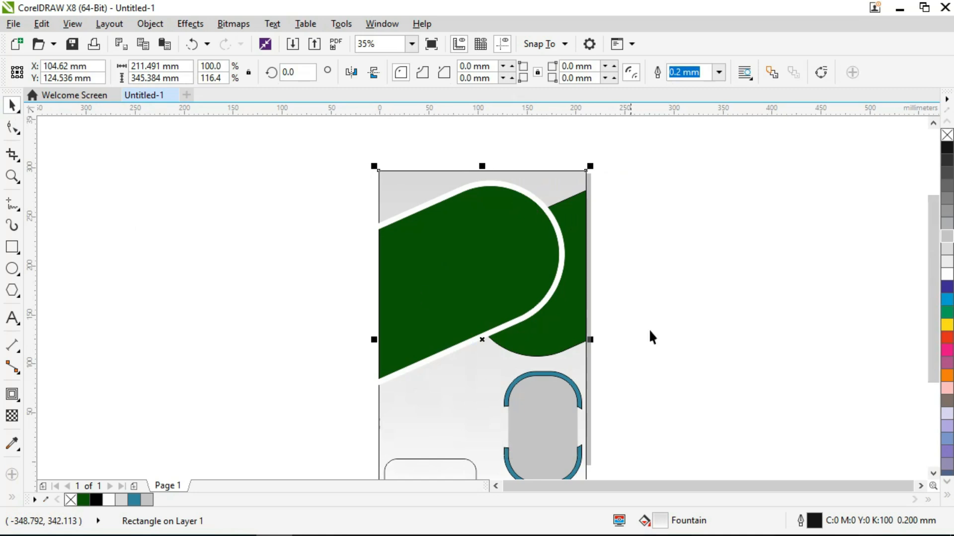
Step: Widen the rounded rectangle in the background's lower left corner to about 119 mm
scroll(555, 288, down, 3)
click(502, 394)
click(510, 388)
drag(514, 383, 534, 392)
click(503, 391)
scroll(507, 400, up, 2)
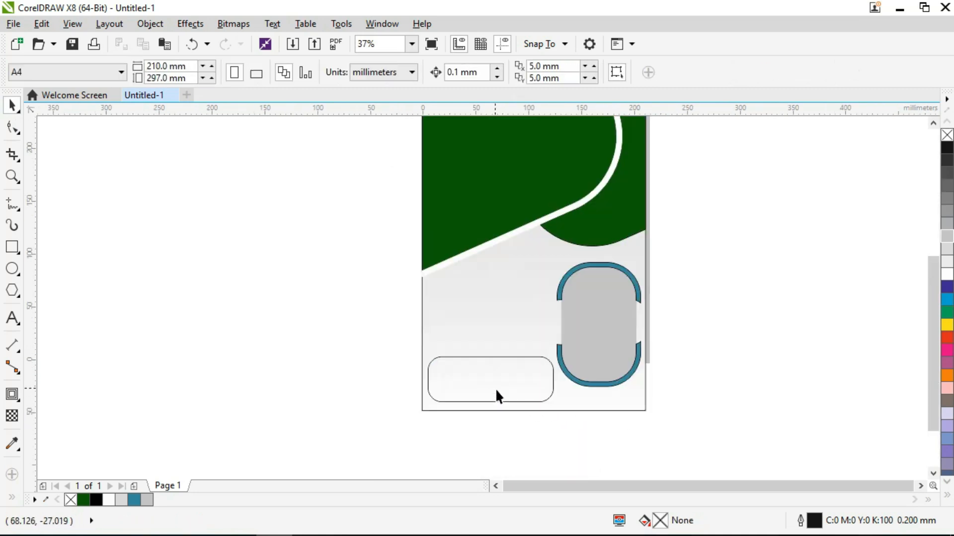
Step: Set the fill and outline of the widened rounded rectangle to 90% black
click(496, 388)
click(948, 179)
click(946, 160)
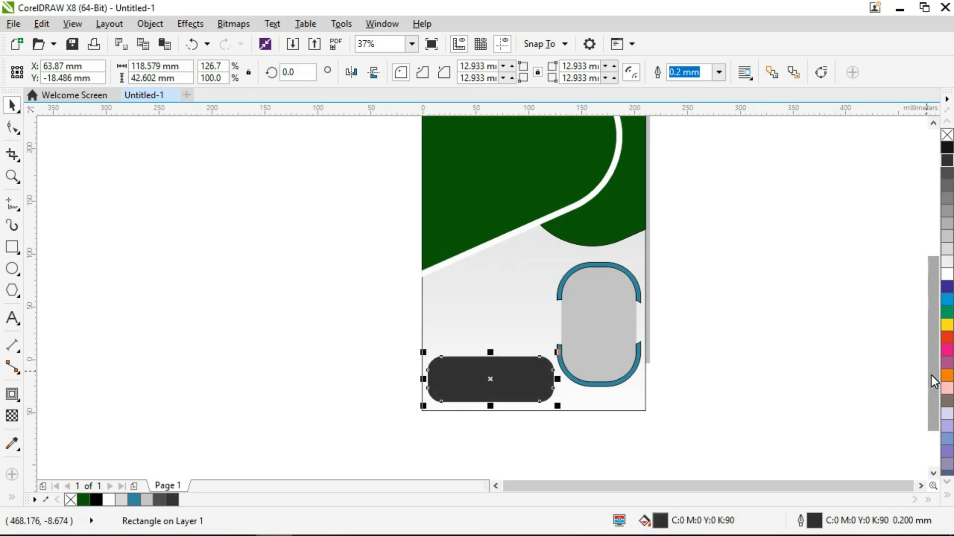
Step: Draw a circle about 124 by 126 mm within the rounded end of the upper green shape and fill it white
scroll(932, 379, up, 2)
click(12, 268)
drag(507, 162, 608, 279)
drag(507, 279, 490, 297)
drag(495, 172, 483, 157)
drag(483, 226, 468, 230)
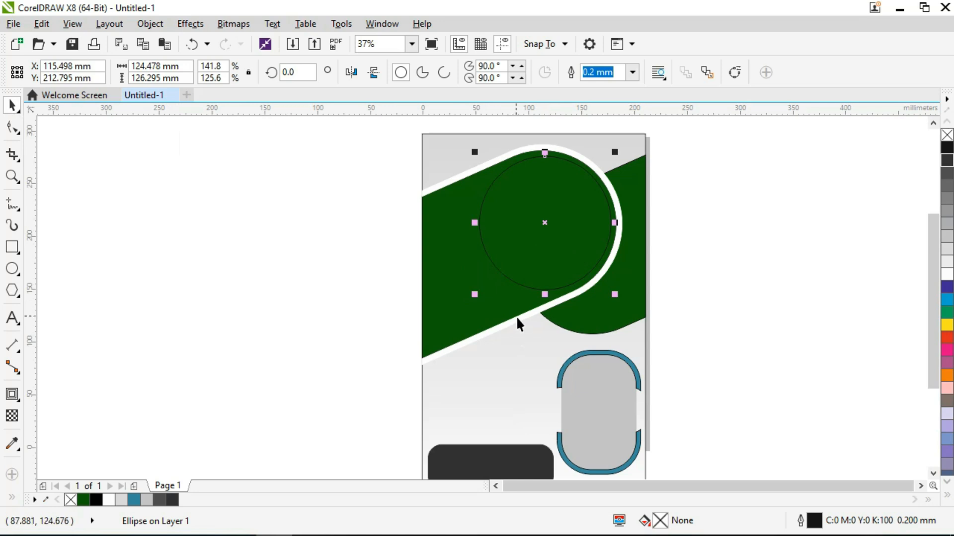
click(946, 275)
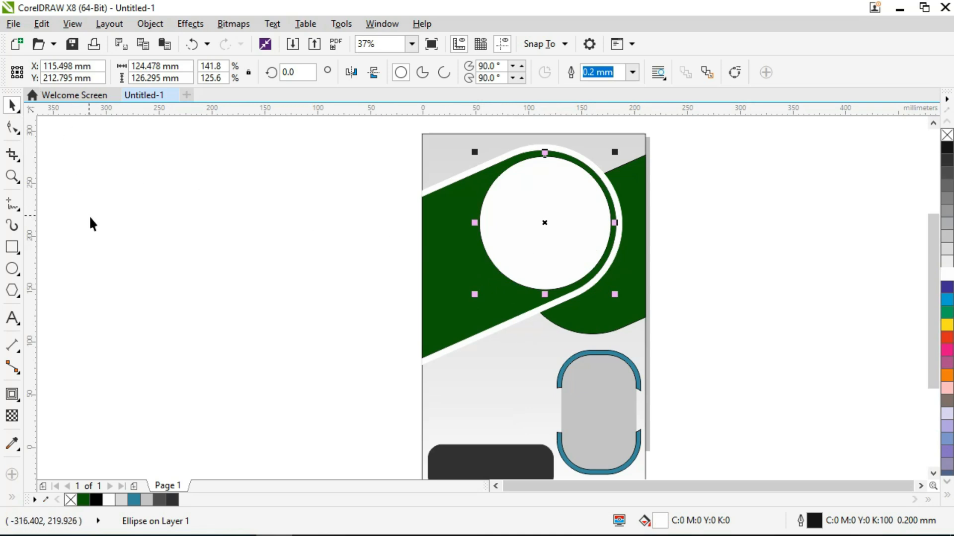
click(13, 24)
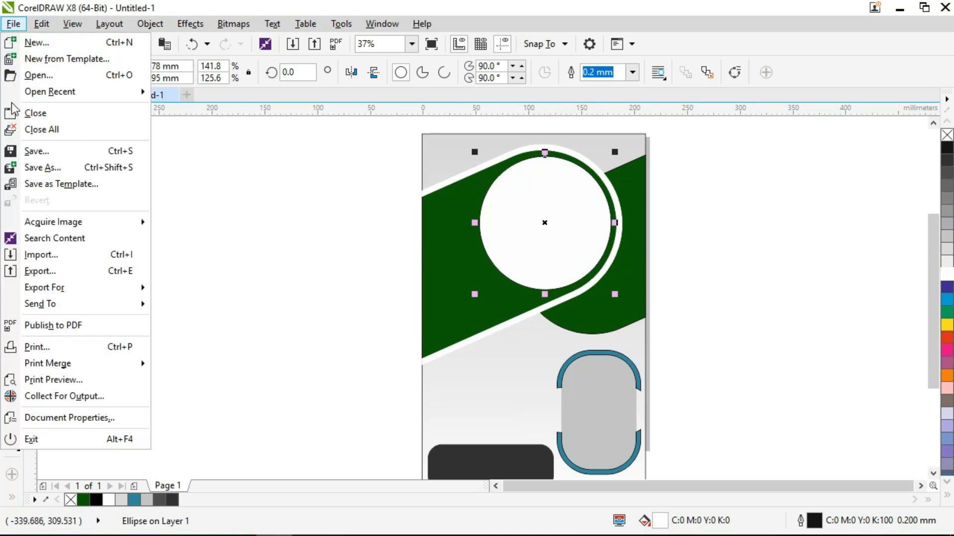
click(41, 258)
scroll(295, 250, down, 3)
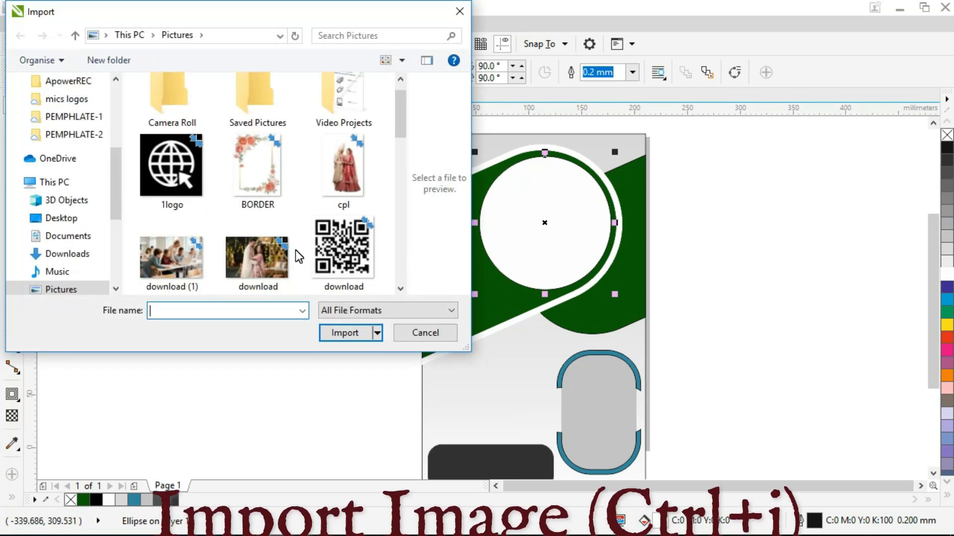
scroll(298, 256, down, 6)
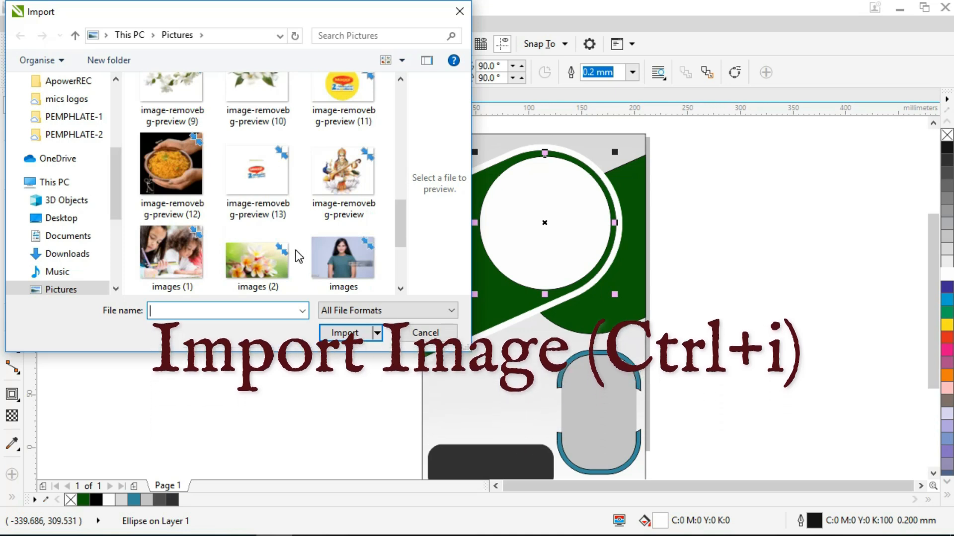
scroll(298, 257, down, 3)
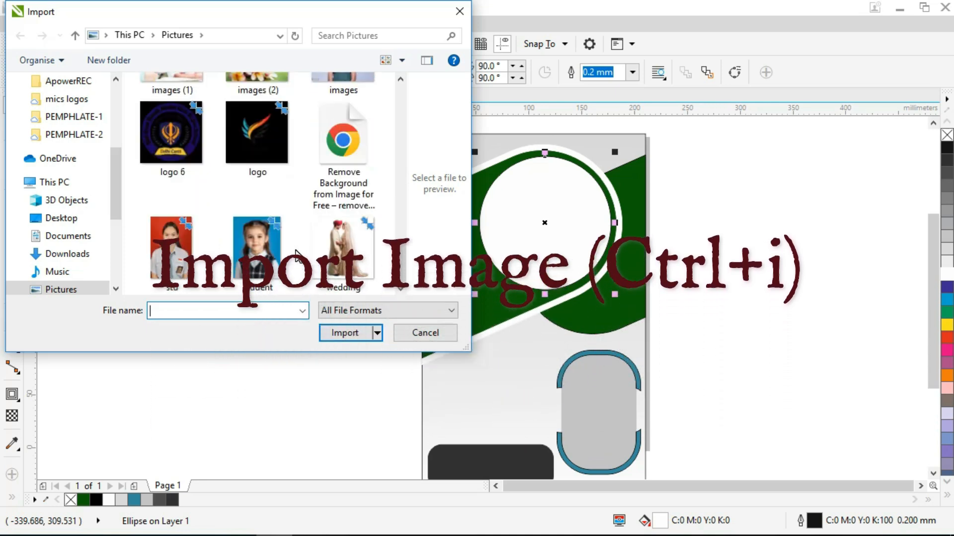
click(428, 338)
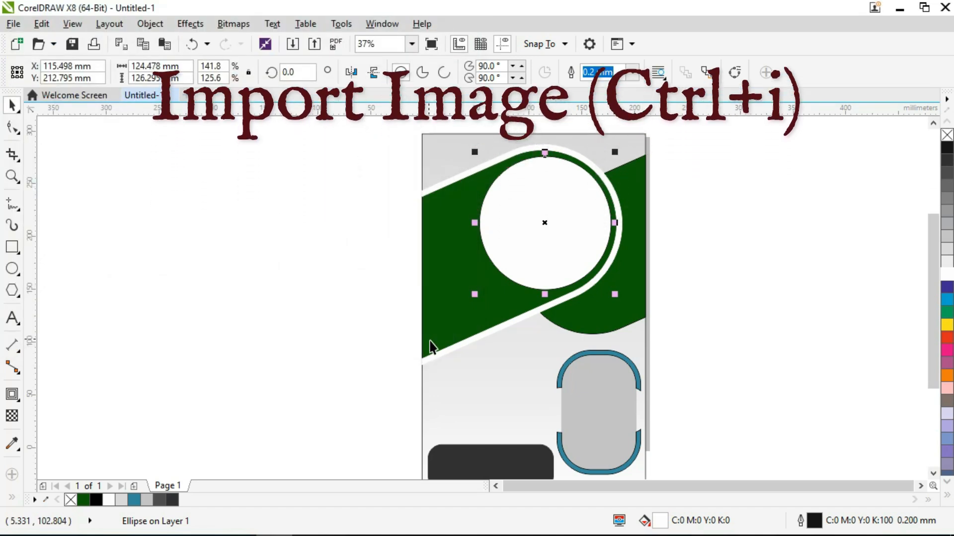
Step: Place the meeting-room photo in the drawing, enlarge it to about 239 mm wide and move it over the white circle
key(Return)
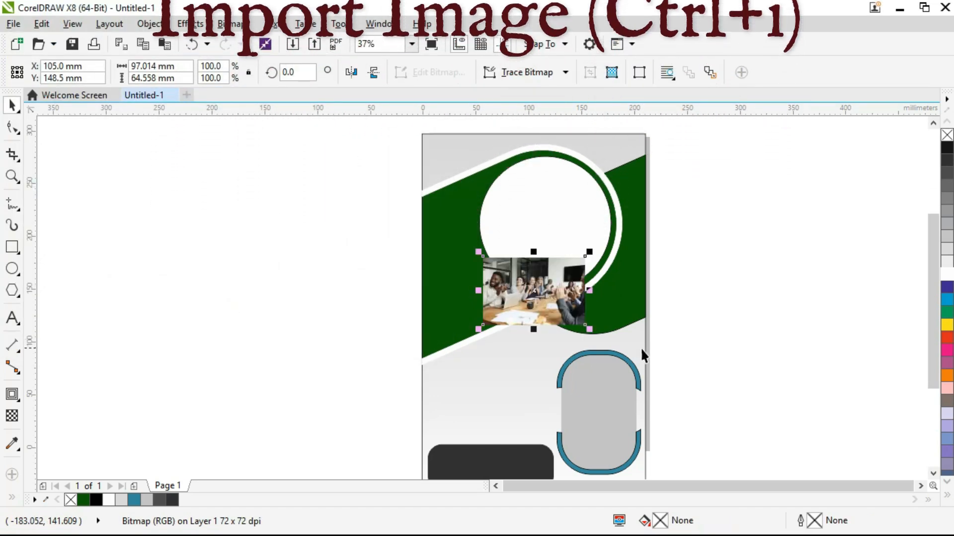
drag(542, 316, 227, 248)
drag(287, 272, 449, 385)
mouse_move(303, 281)
mouse_down()
mouse_move(472, 283)
mouse_move(516, 251)
mouse_move(534, 258)
mouse_up()
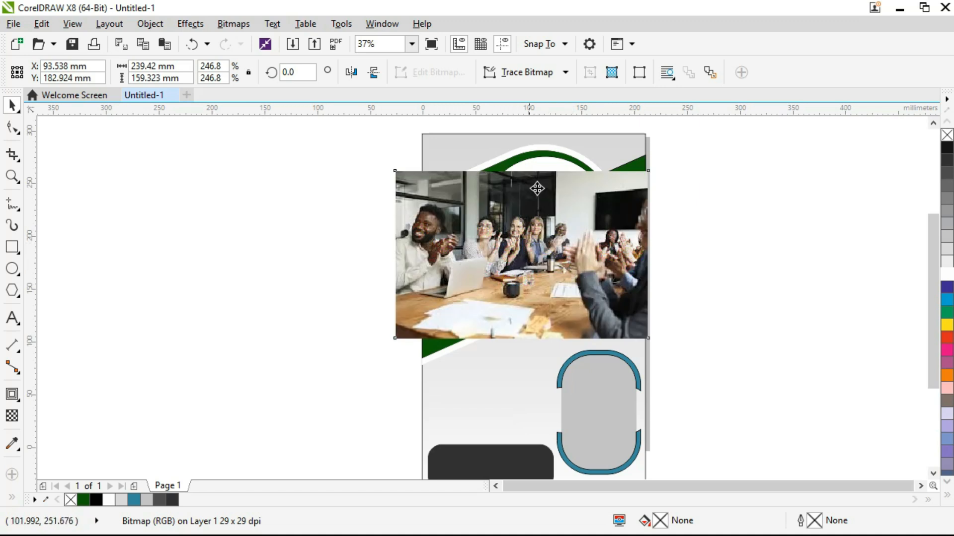
Step: PowerClip the meeting-room photo inside the white circle
right_click(551, 238)
click(606, 120)
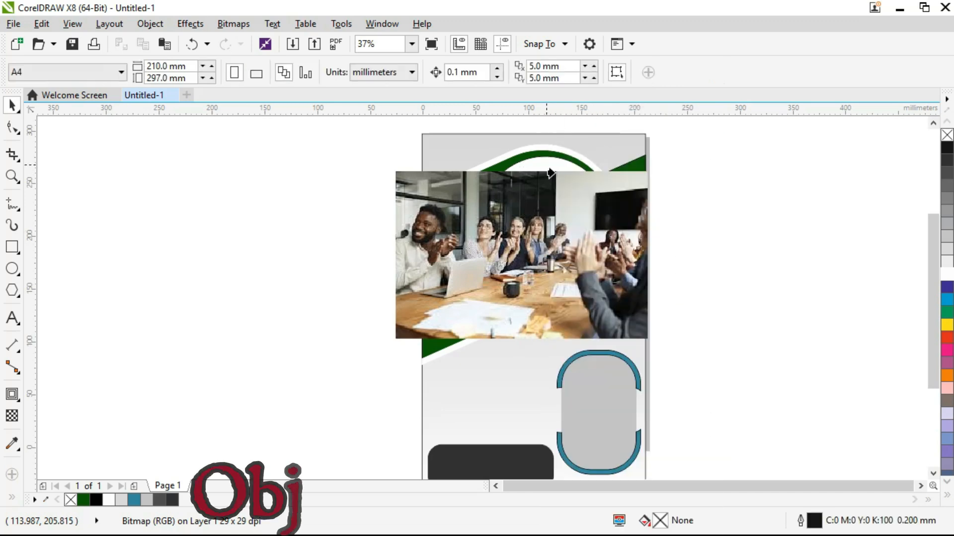
click(553, 172)
Step: Open the circle's PowerClip contents for editing and scale the photo down to about 161 mm wide
right_click(553, 172)
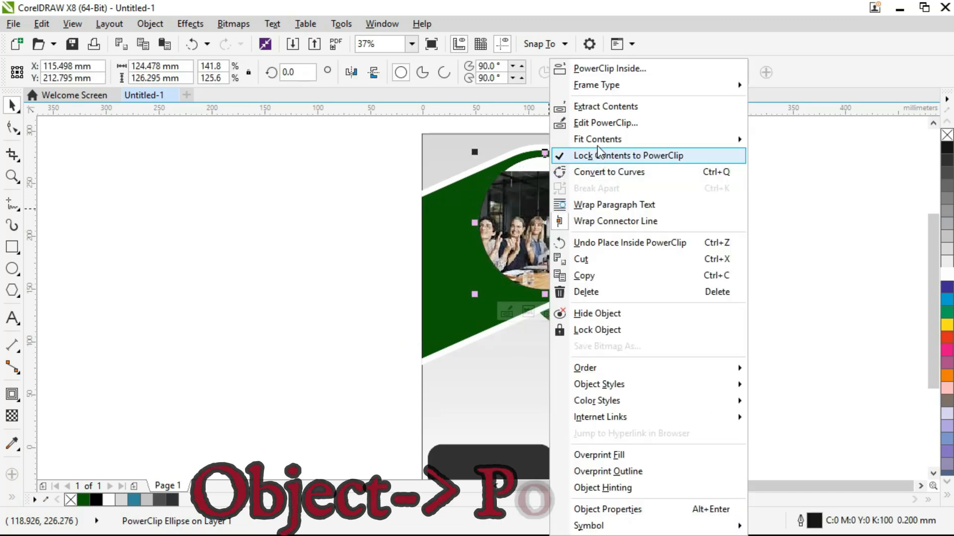
click(598, 125)
click(568, 226)
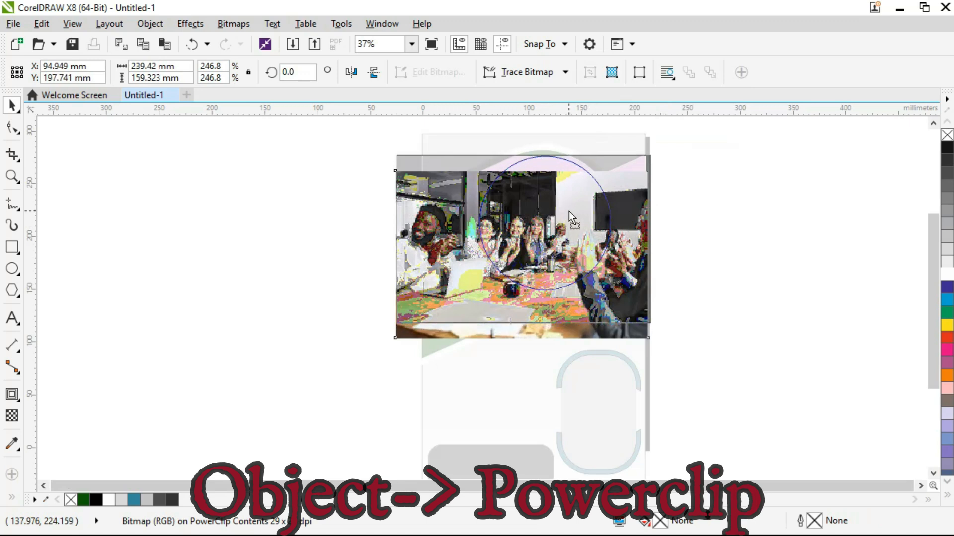
drag(655, 328, 618, 298)
drag(562, 264, 597, 260)
drag(682, 307, 638, 276)
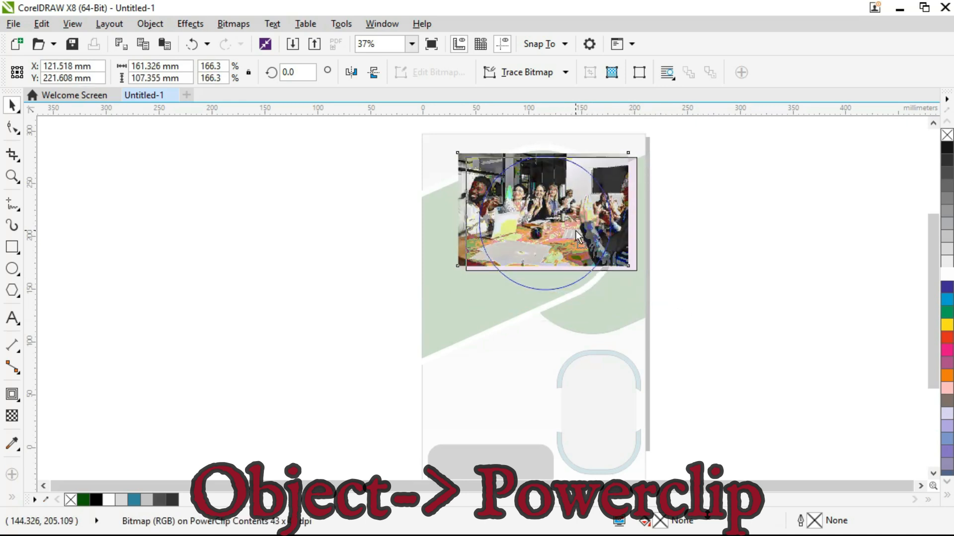
Step: Stretch the clipped photo to about 126 mm high, reposition it to cover the circle, and finish editing the PowerClip
drag(576, 231, 584, 235)
drag(547, 281, 557, 300)
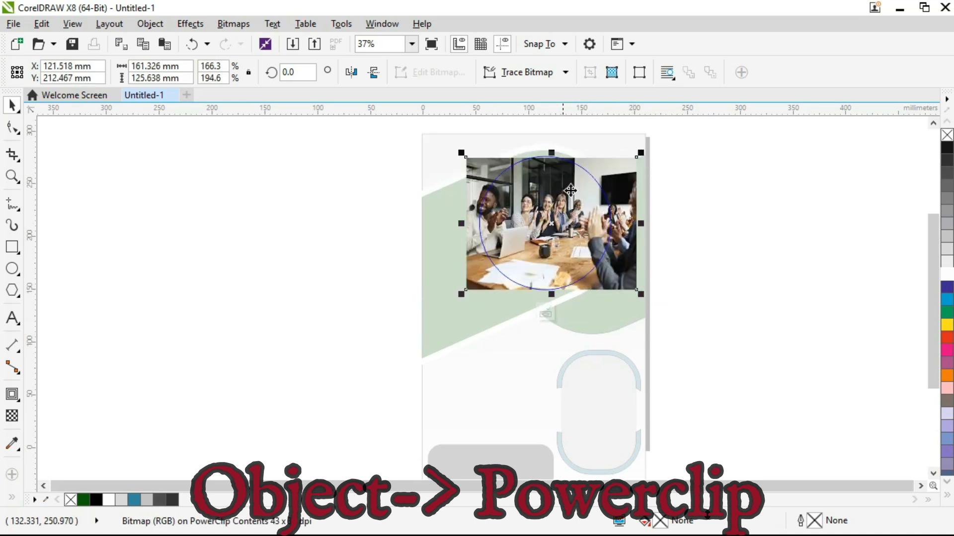
mouse_move(563, 225)
mouse_down()
mouse_move(578, 226)
mouse_move(571, 230)
mouse_up()
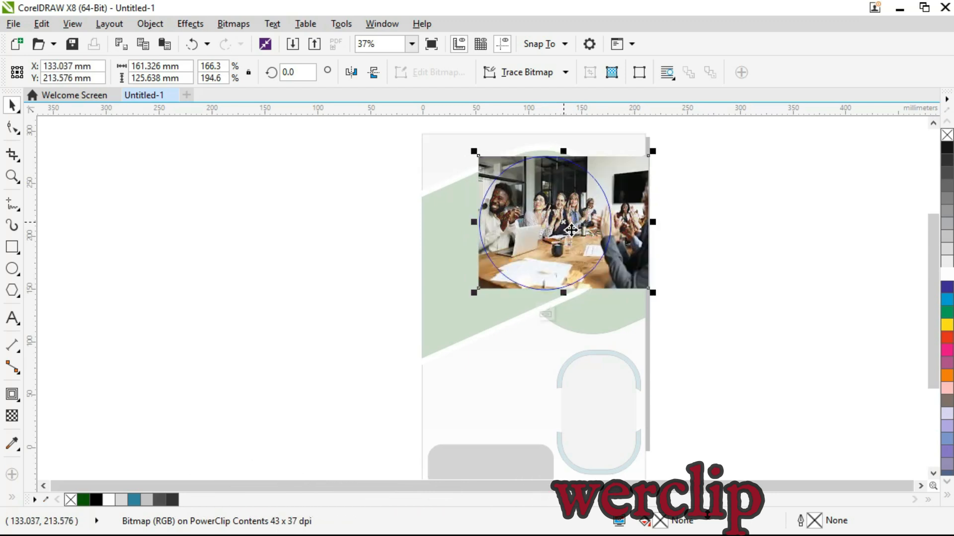
right_click(571, 230)
click(610, 171)
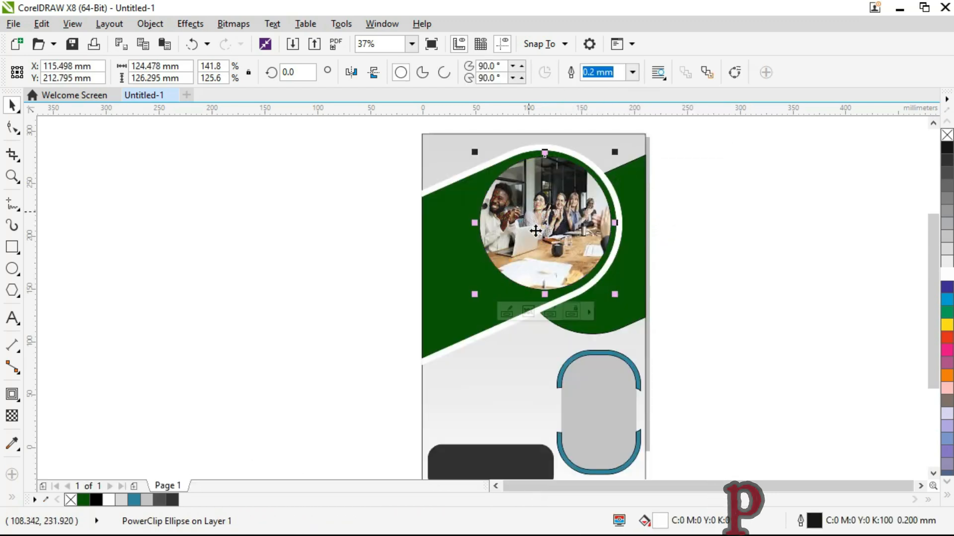
click(803, 268)
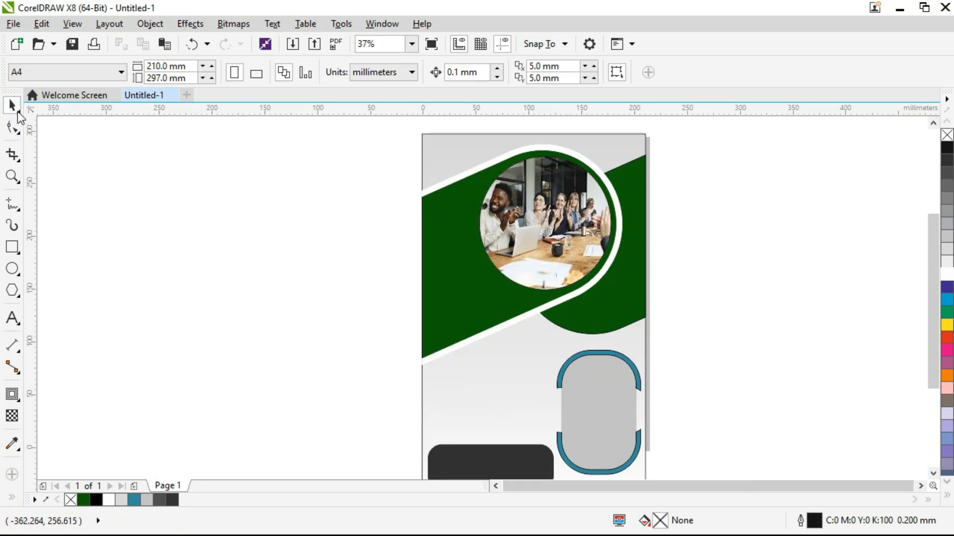
Step: Recolor the fill and outline of both blue bands around the grey rounded frame with the document's dark green
click(601, 357)
shift+click(619, 472)
click(83, 500)
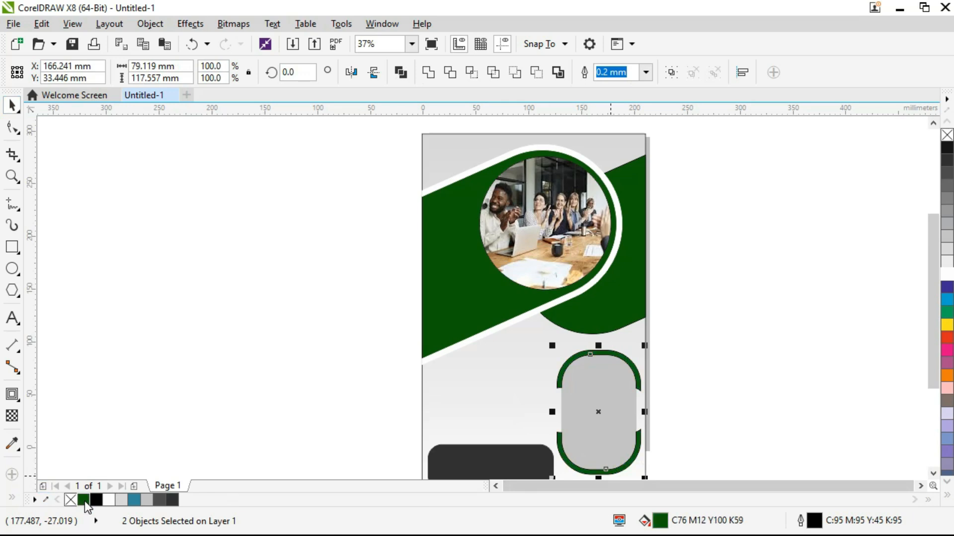
right_click(83, 500)
key(Escape)
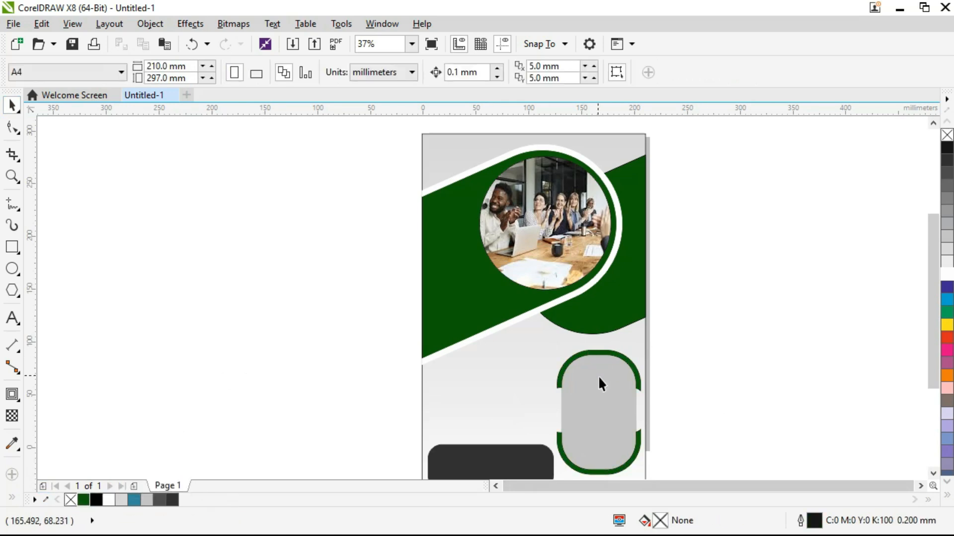
Step: Draw an upright rectangle about 5.6 by 16 mm beside the page's upper left corner and fully round its ends
scroll(598, 375, down, 2)
scroll(529, 276, up, 4)
scroll(527, 274, up, 2)
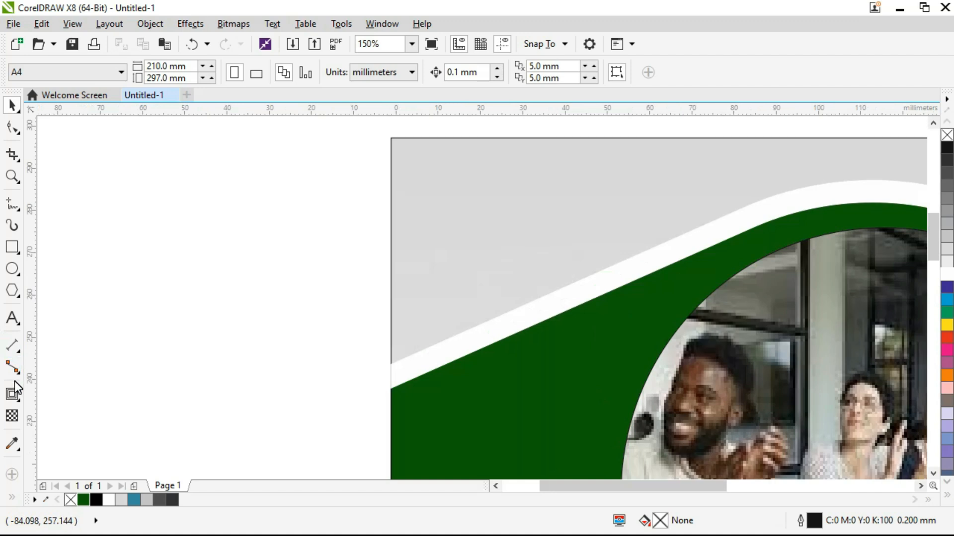
click(16, 246)
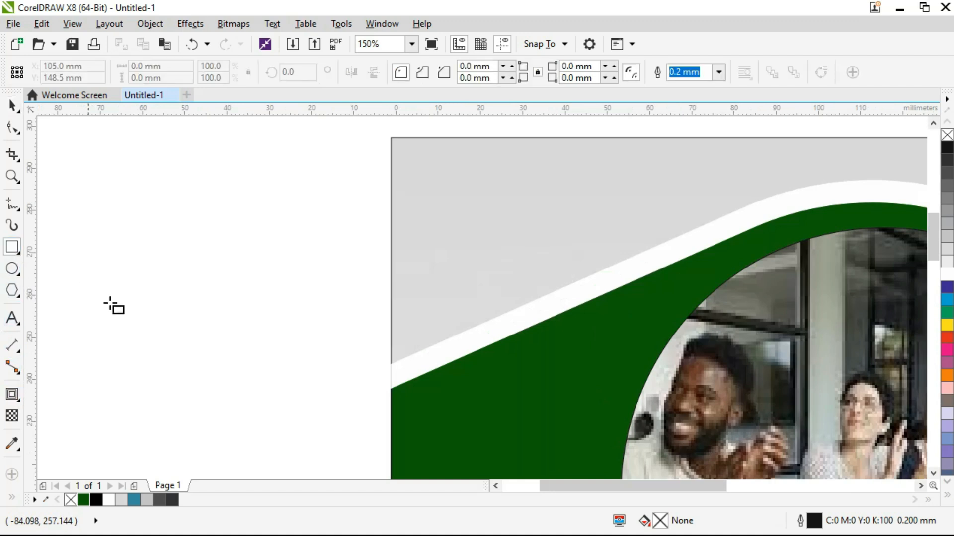
drag(183, 232, 206, 300)
click(13, 130)
drag(206, 232, 226, 266)
Step: Duplicate the pill shape, arrange a large pill between two smaller ones, and set one spare pill aside below
click(14, 106)
click(254, 268)
click(232, 269)
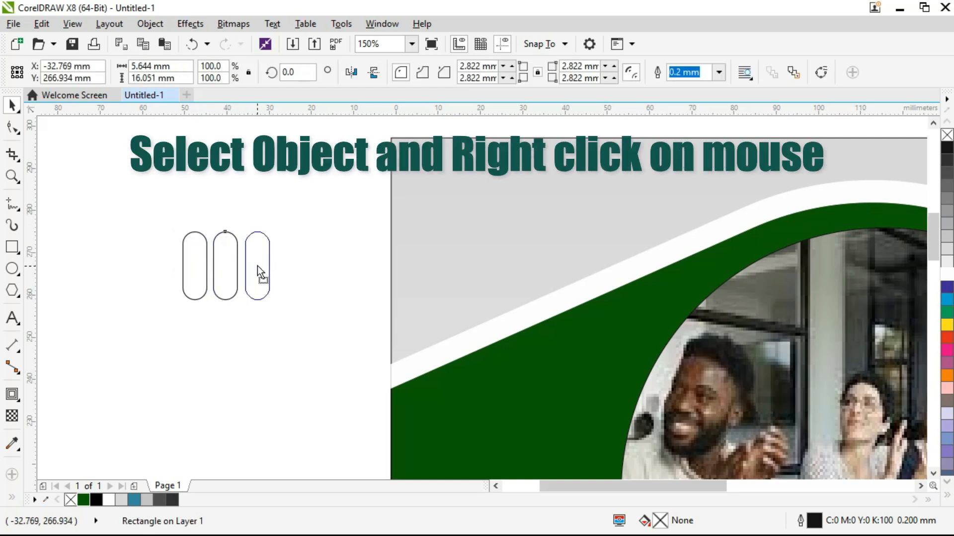
drag(277, 303, 281, 298)
drag(202, 279, 247, 273)
drag(197, 331, 208, 376)
Step: Give the three arranged pills a dark green fill and white outline, and group them
drag(162, 204, 288, 320)
click(84, 500)
right_click(108, 500)
key(ctrl+g)
Step: Rotate the pill group to about 335.5° and move it into the page's upper left corner as a logo
drag(258, 252, 268, 268)
drag(233, 273, 442, 198)
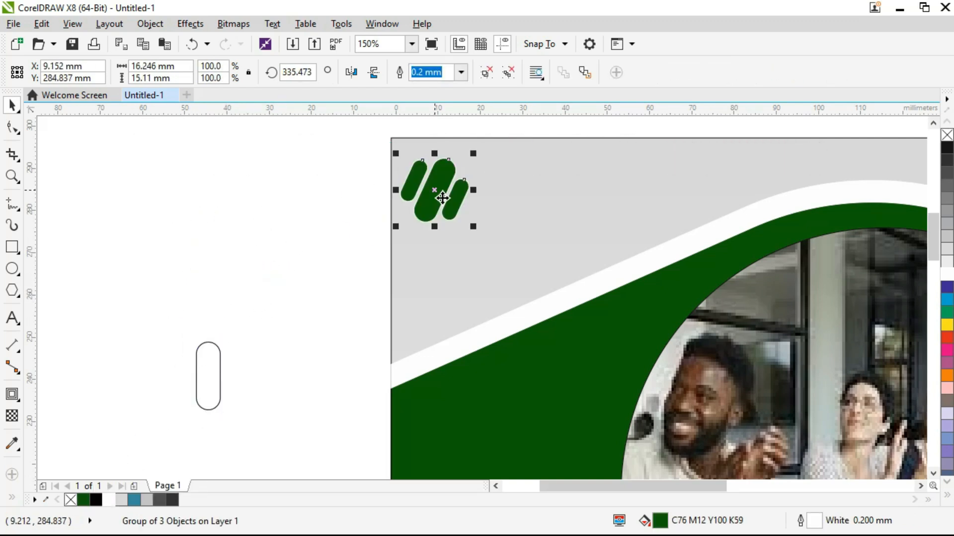
Step: Add the artistic text "WEB MART" beside the page and set its font to Babylon5
click(16, 322)
click(113, 274)
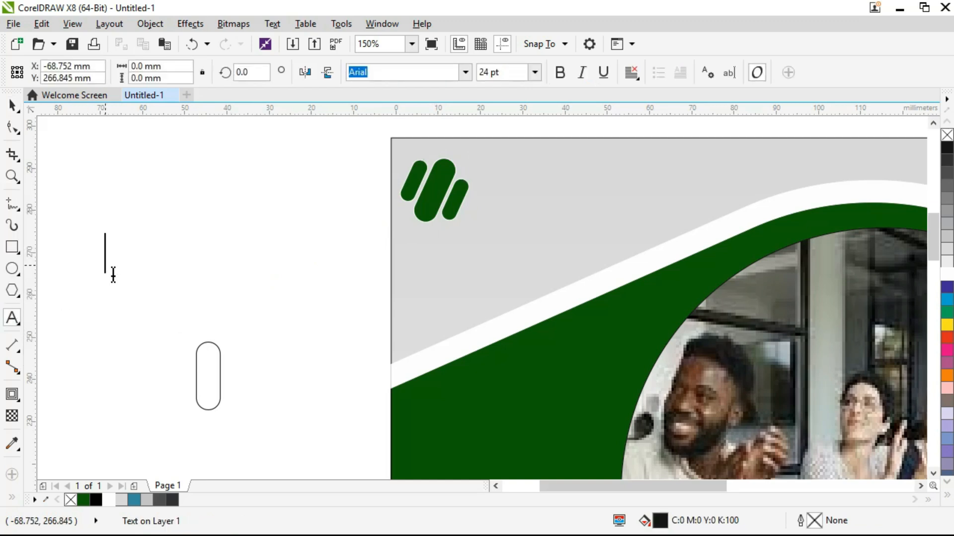
text(WEB MART)
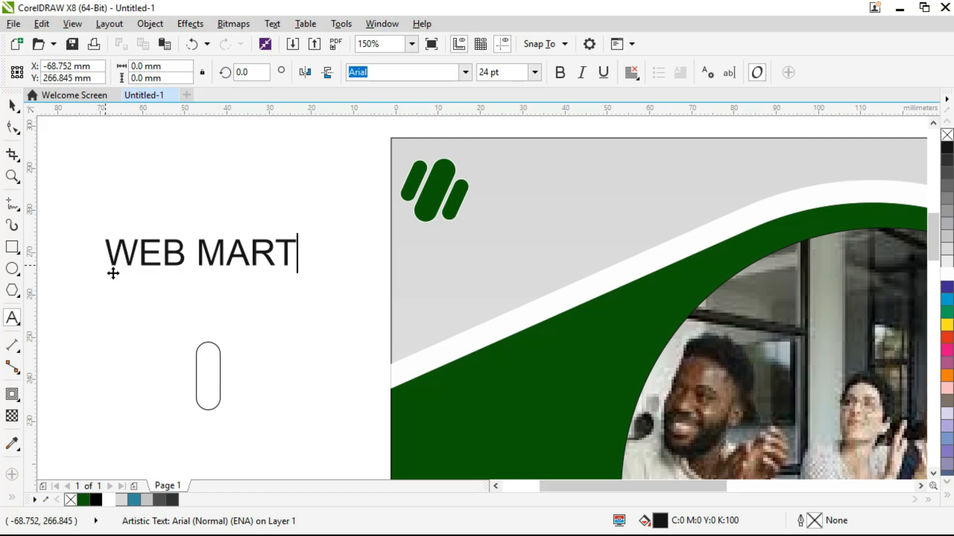
key(ctrl+a)
click(465, 72)
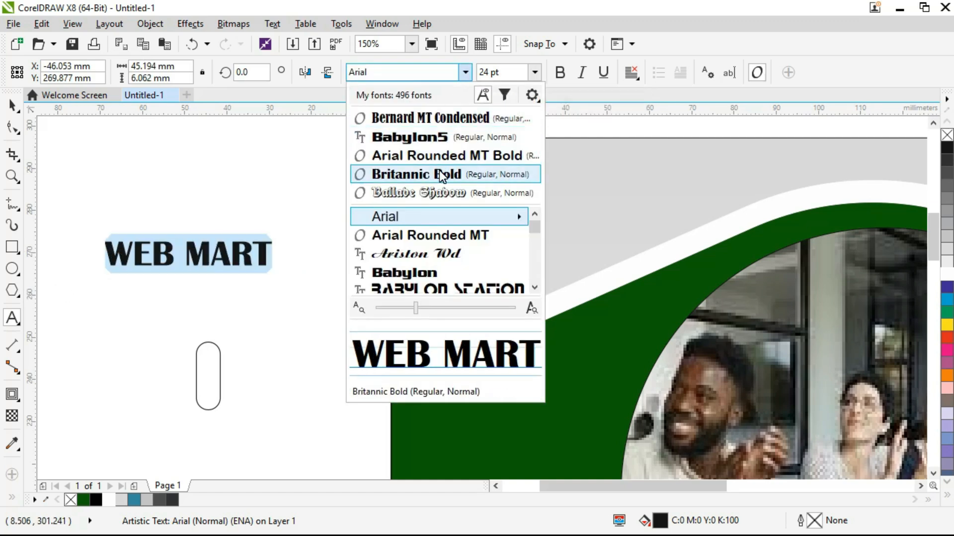
click(449, 268)
click(318, 285)
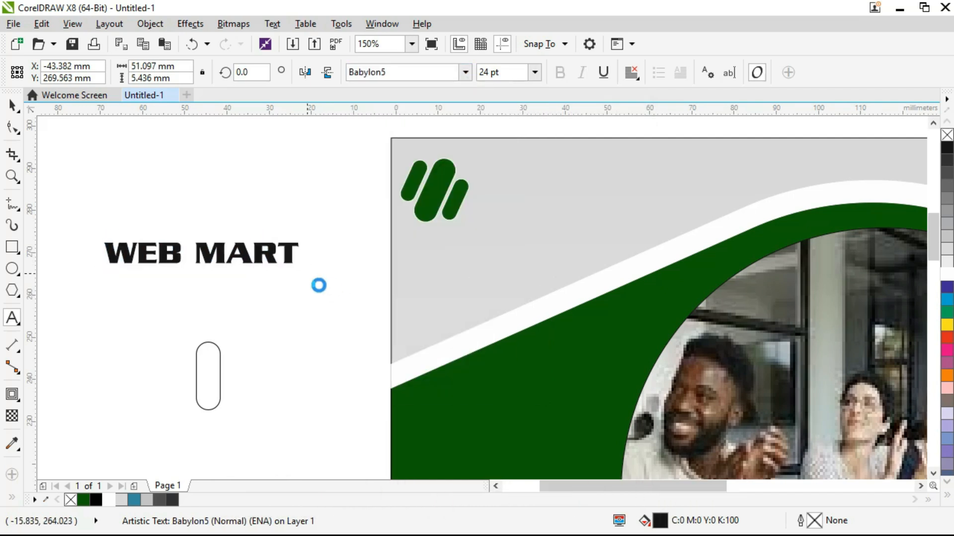
Step: Color "WEB MART" dark green with a white outline, and place it beside the logo at about 57 mm wide
click(85, 500)
right_click(112, 501)
drag(180, 256, 550, 180)
mouse_move(724, 202)
mouse_down()
mouse_move(815, 206)
mouse_move(720, 197)
mouse_up()
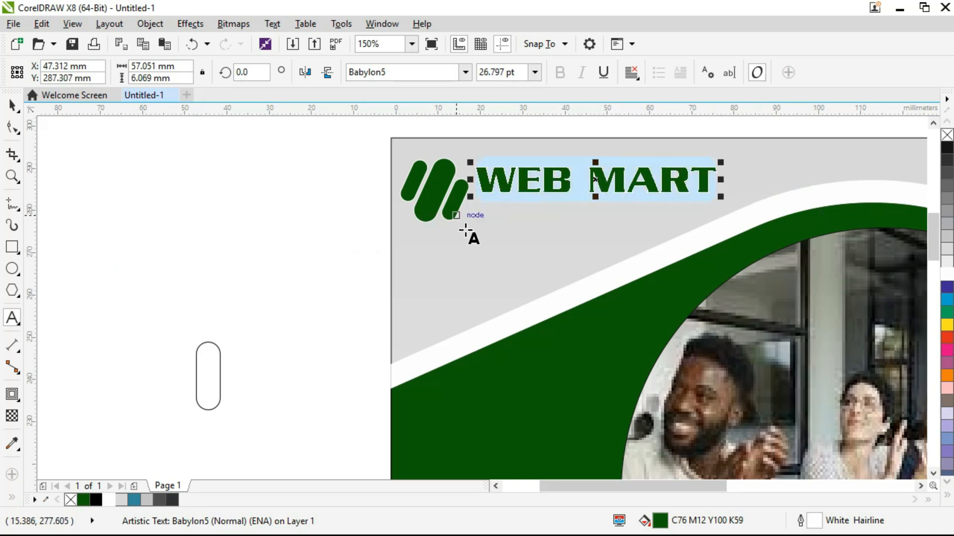
Step: Add the artistic text "AI STARTUPS" in 24 pt Arial beside the page
click(160, 293)
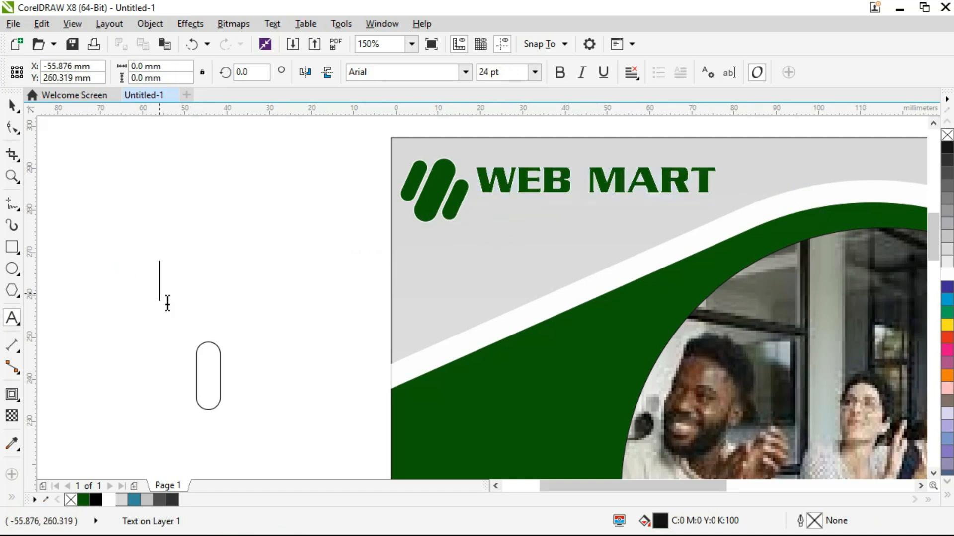
text(AI START)
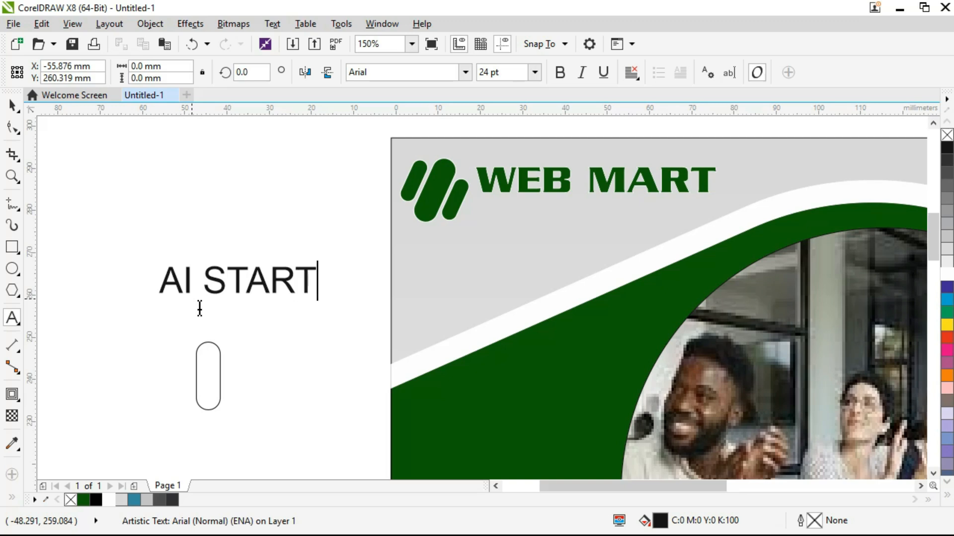
text(U)
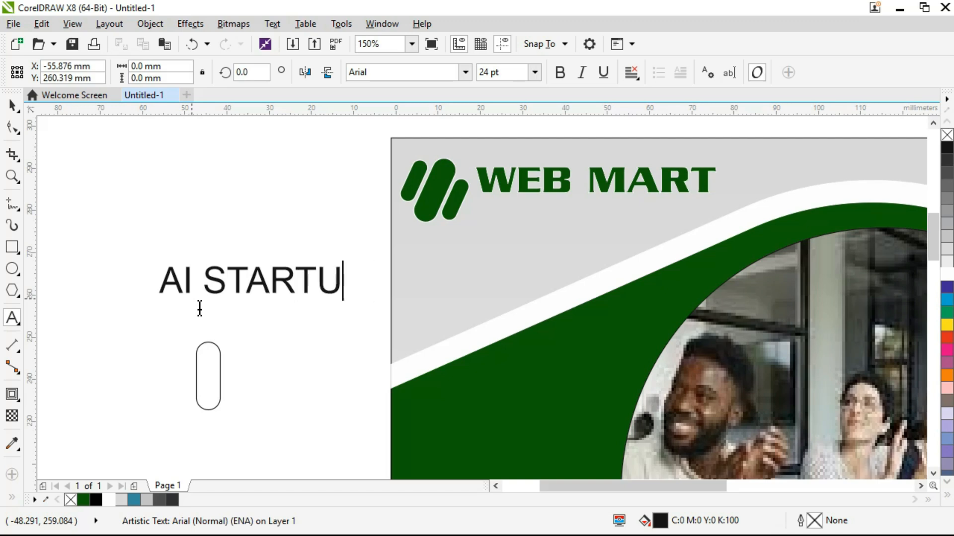
text(PS)
key(ctrl+space)
Step: Shrink "AI STARTUPS" to about 42 mm wide, color it white and place it directly under "WEB MART"
drag(274, 285, 208, 268)
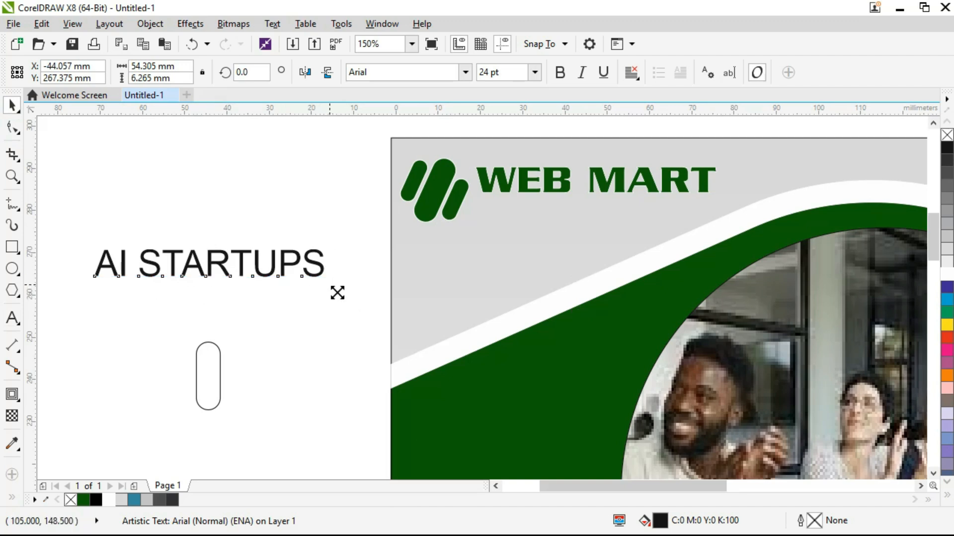
drag(337, 293, 315, 283)
click(946, 275)
drag(187, 268, 564, 209)
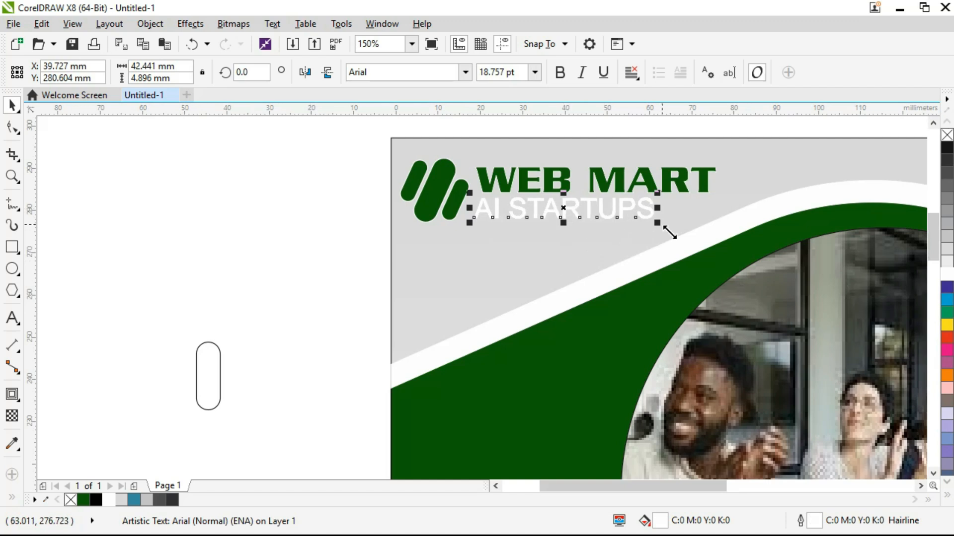
Step: Add 24 pt Arial artistic text beside the page, with "WE ARE", "DIGITAL", "MARKETING" and "EXPERT" each on its own line
click(214, 382)
key(F8)
click(108, 257)
text(WE ARE)
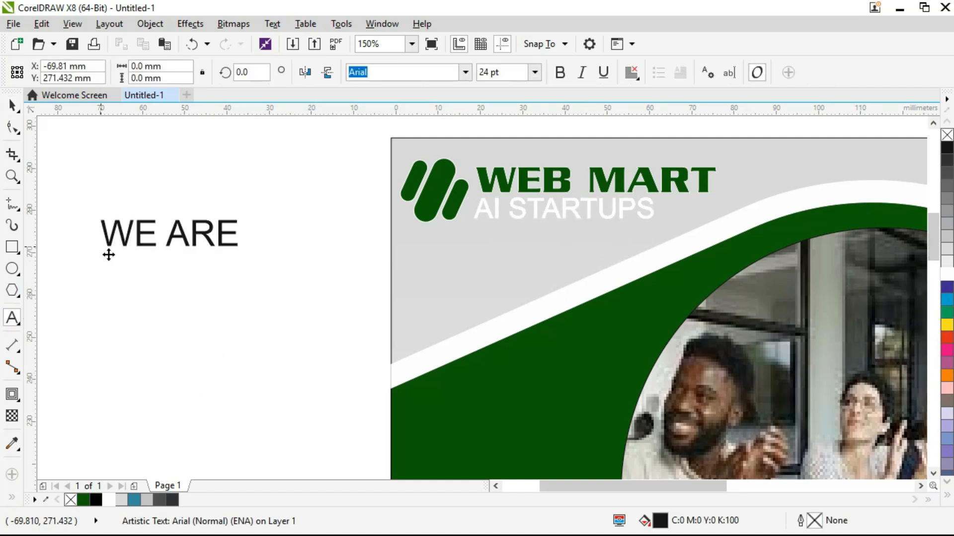
key(Return)
text(DIGITAL)
key(Return)
text(MARKETING)
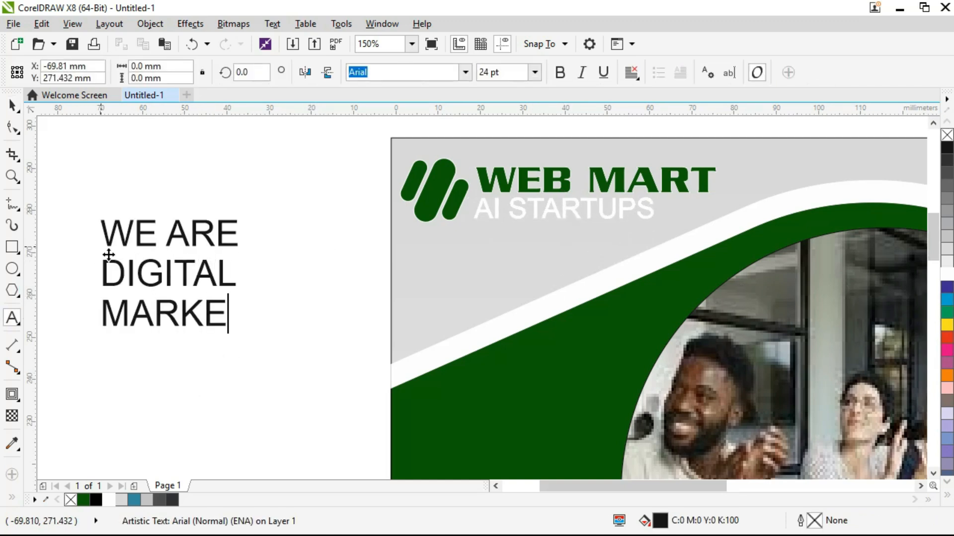
key(Return)
text(EXPERT VI)
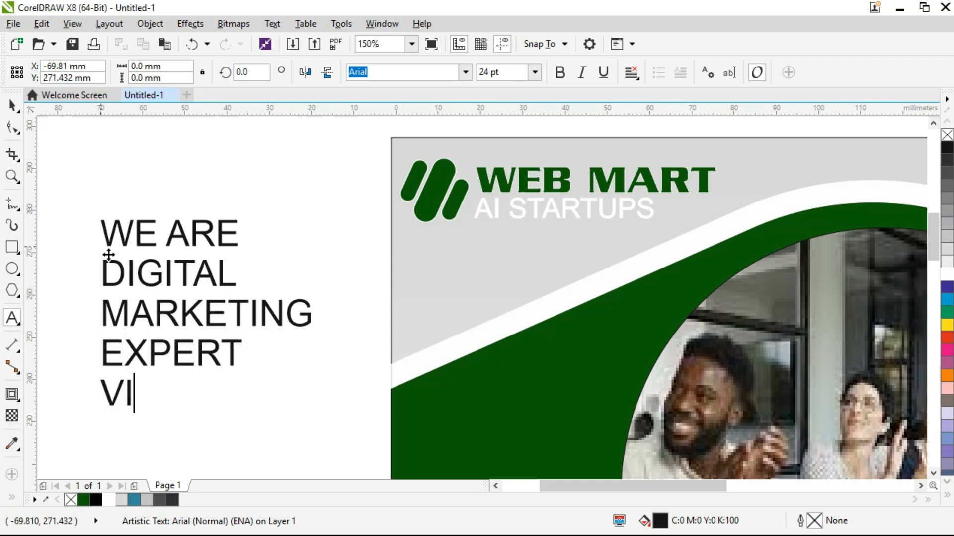
text(SIT OUR WEBSI)
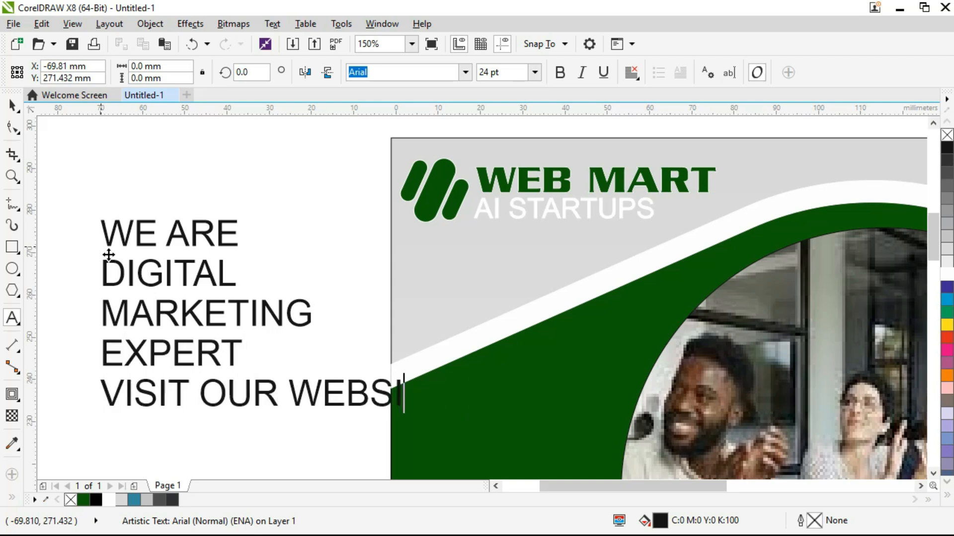
text(TE:WWW.EXPERT)
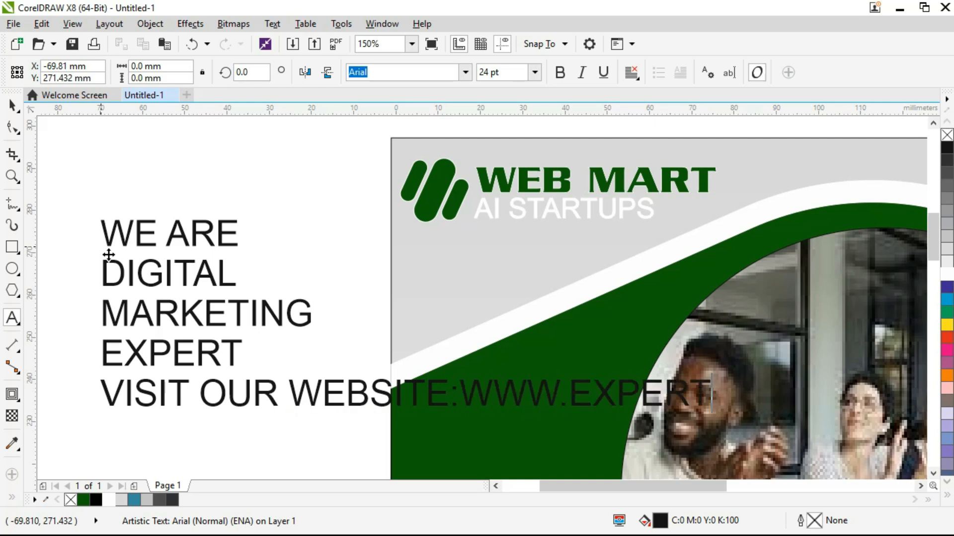
text( ZONE)
click(459, 397)
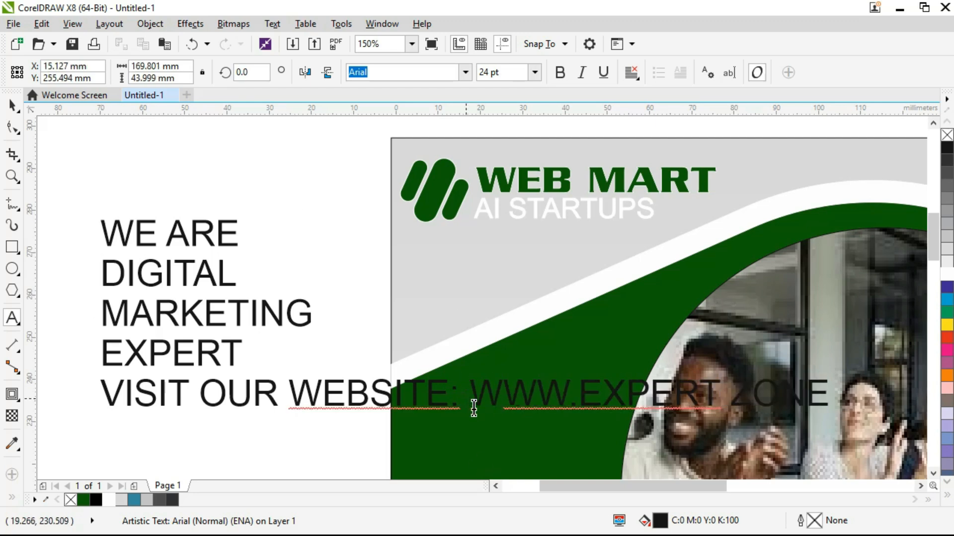
Step: Break the text block apart into separate lines and move the website line away, well clear of the page
key(ctrl+space)
key(ctrl+k)
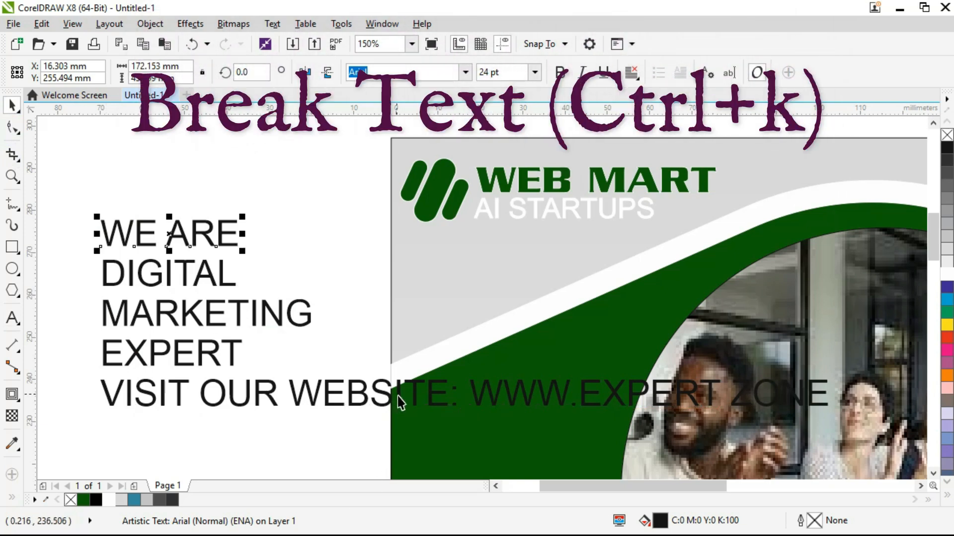
drag(405, 401, 300, 461)
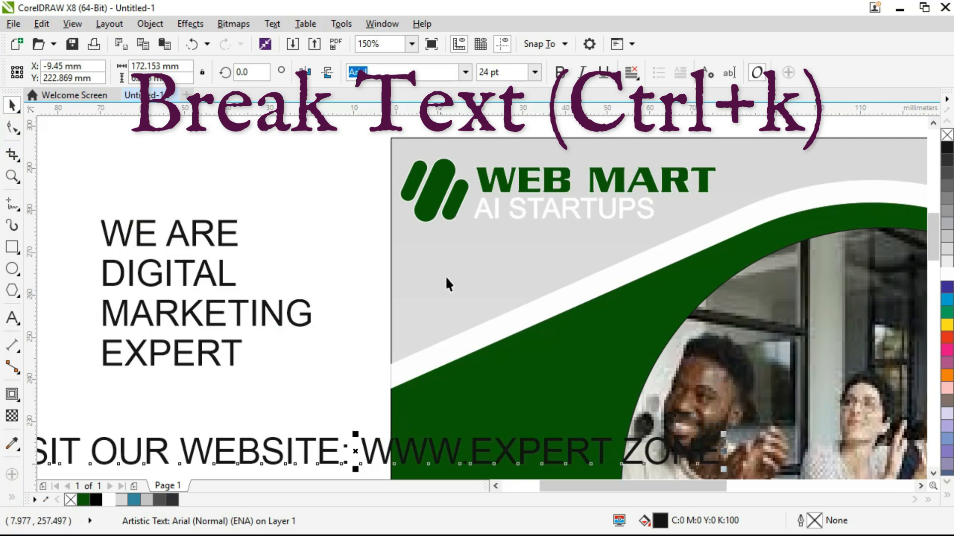
click(412, 43)
click(379, 112)
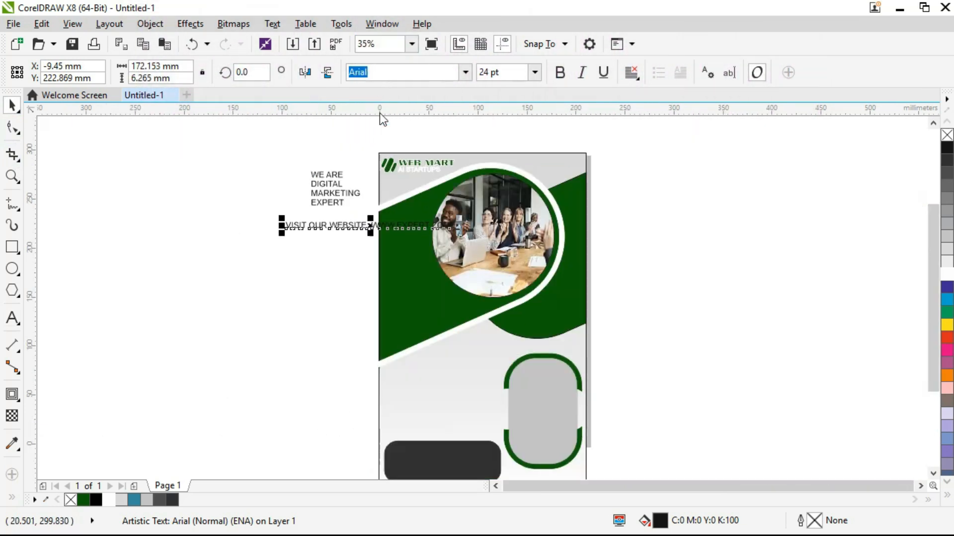
drag(372, 227, 219, 294)
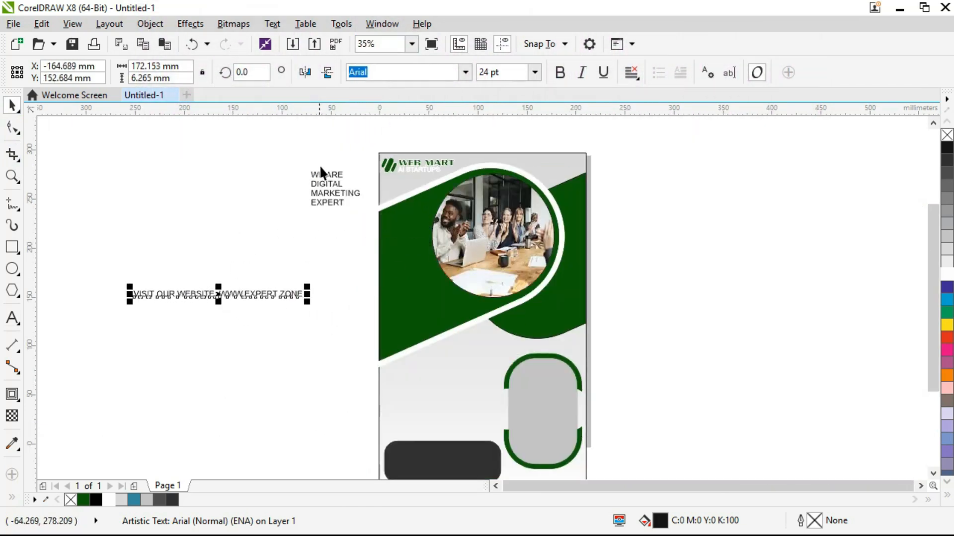
Step: Move the four headline lines together farther from the page, above the website line
drag(355, 225, 353, 224)
drag(334, 192, 227, 251)
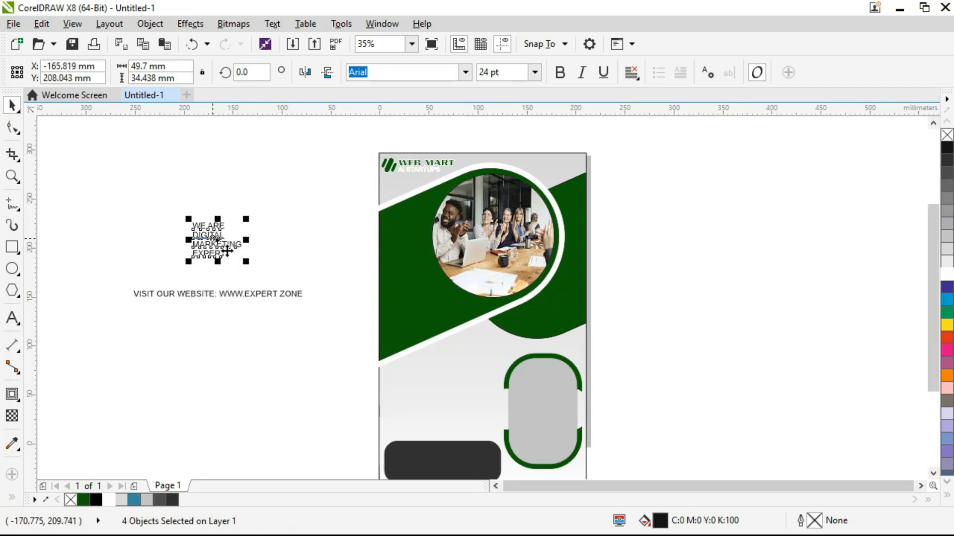
scroll(433, 246, up, 2)
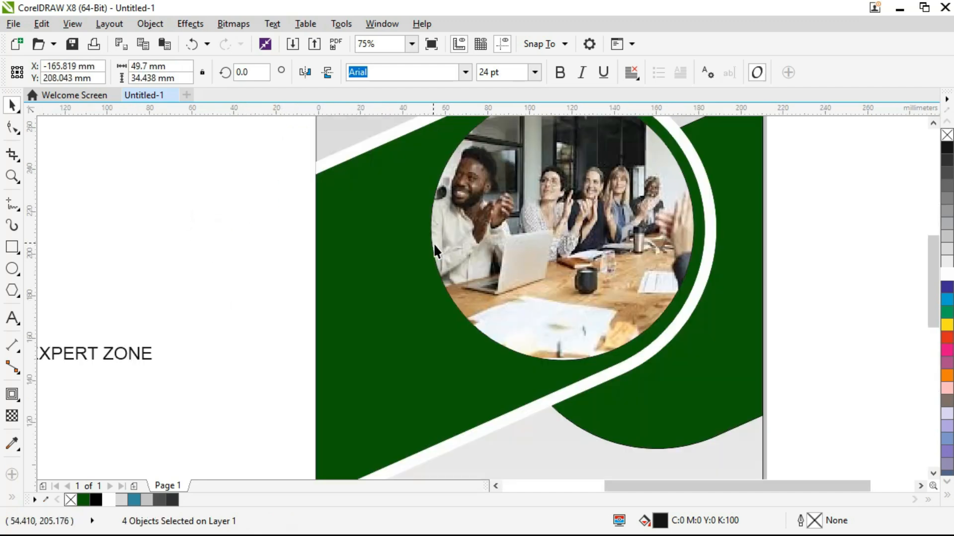
scroll(434, 248, down, 2)
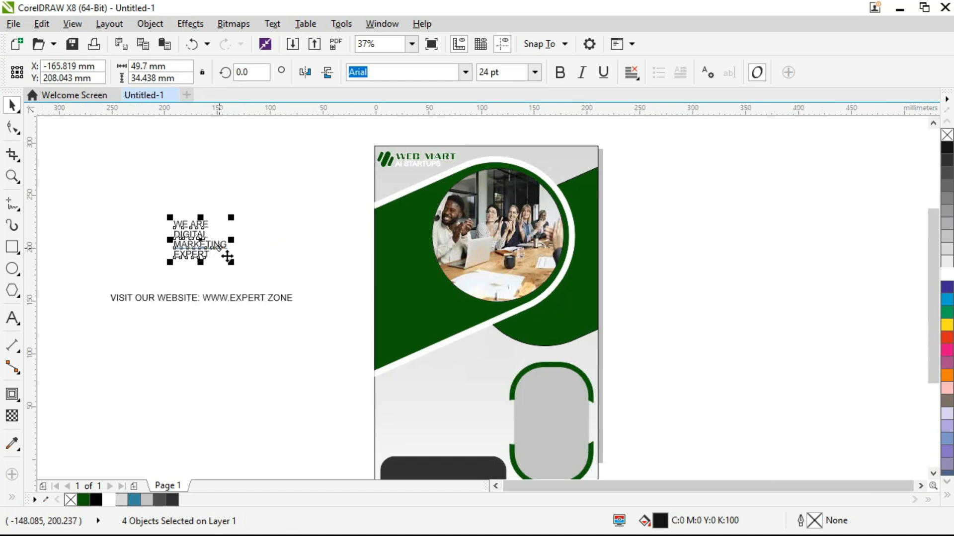
click(261, 273)
Step: Stack "WE ARE", "DIGITAL", "MARKETING" and "EXPERT" on the green shape beside the photo, at about 44, 50, 49 and 43 mm wide
click(193, 222)
drag(193, 221, 413, 223)
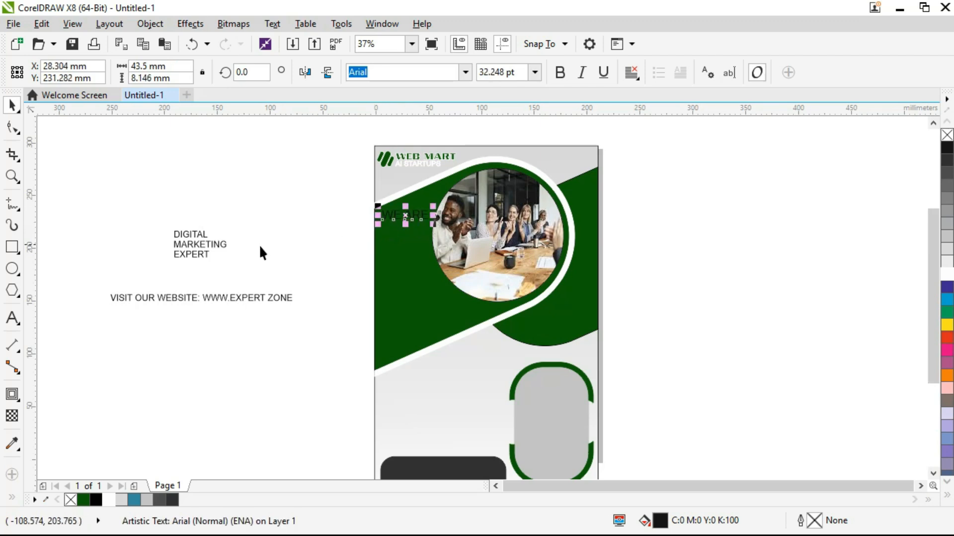
drag(190, 238, 430, 243)
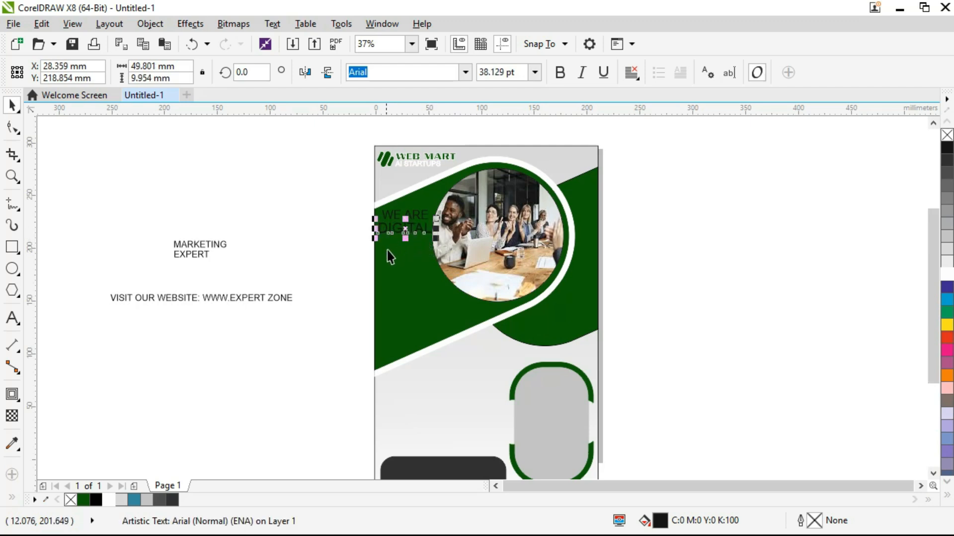
drag(207, 243, 405, 242)
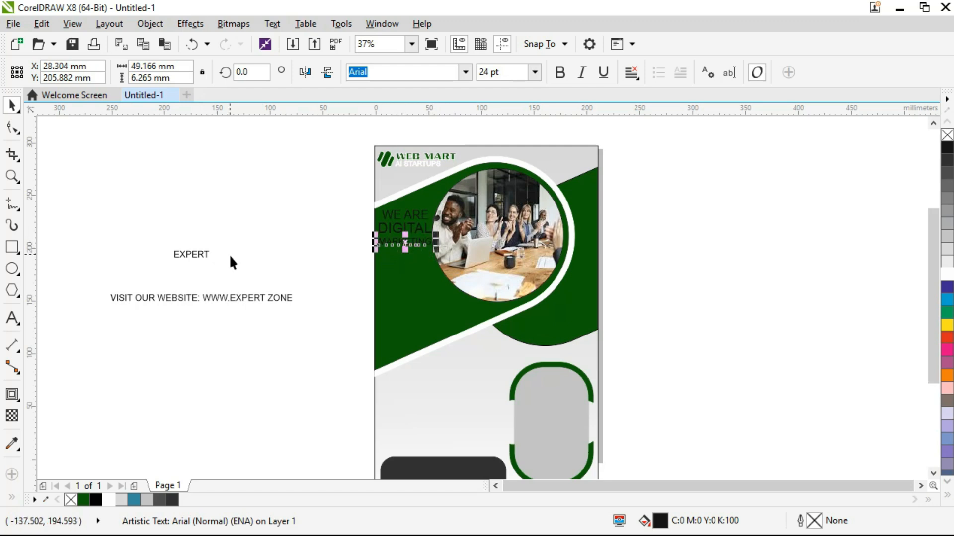
drag(193, 256, 440, 275)
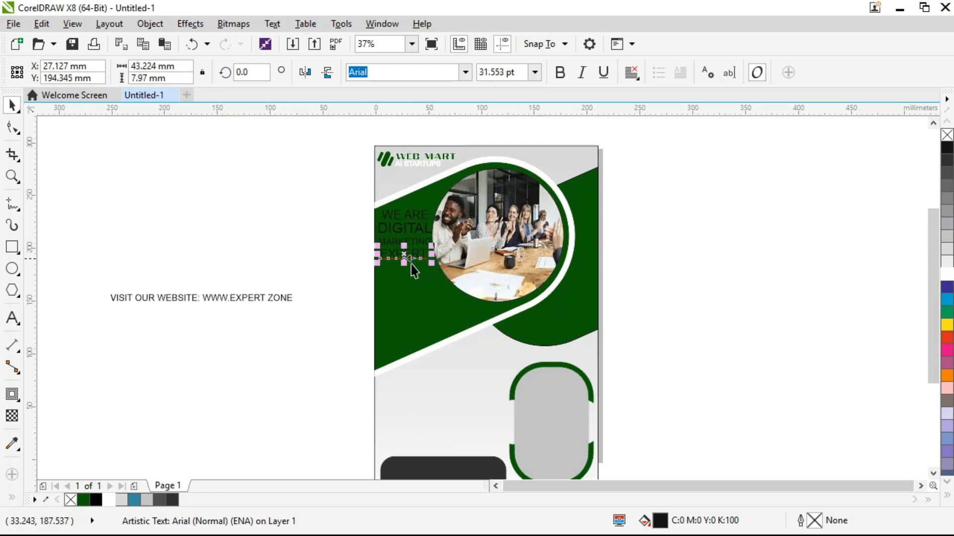
Step: Select the four headline lines on the green shape and change their text alignment
drag(351, 186, 455, 273)
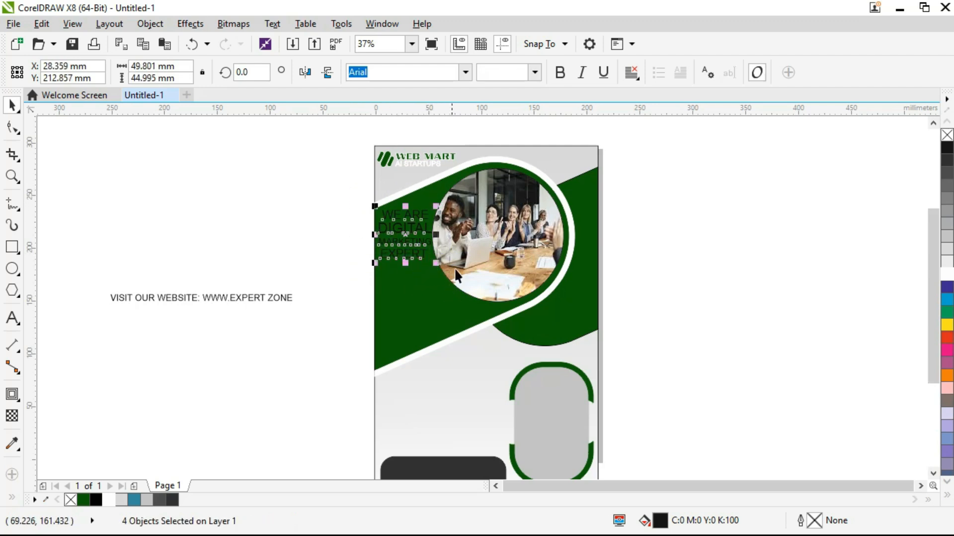
click(631, 73)
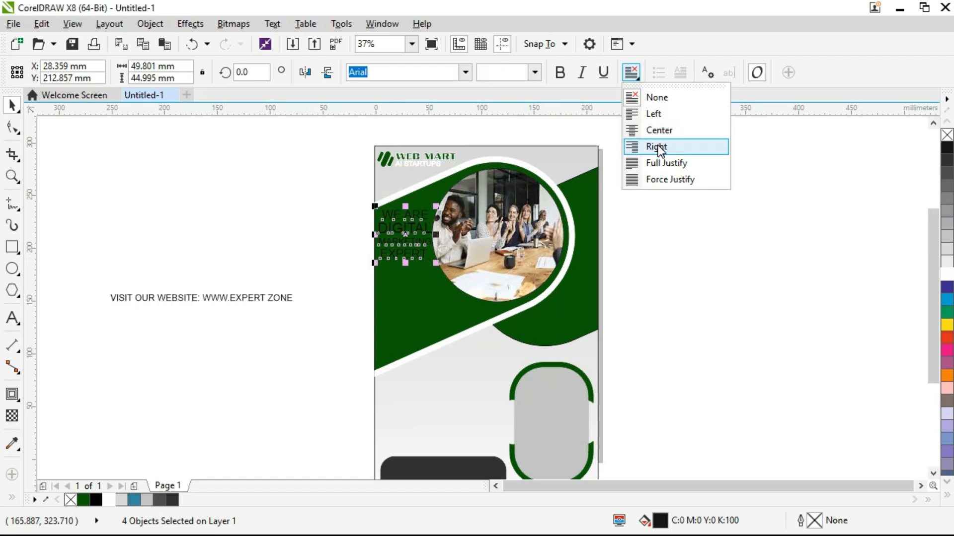
click(655, 145)
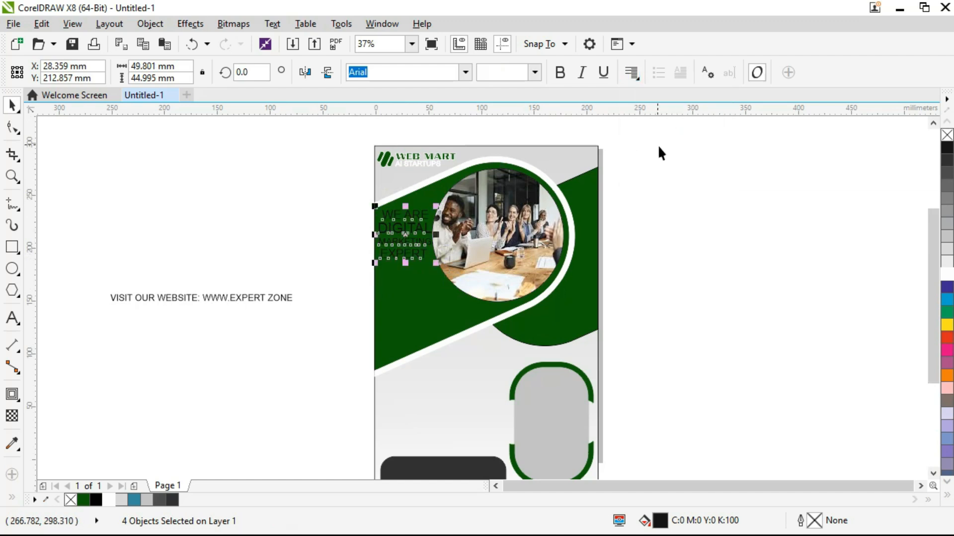
click(637, 81)
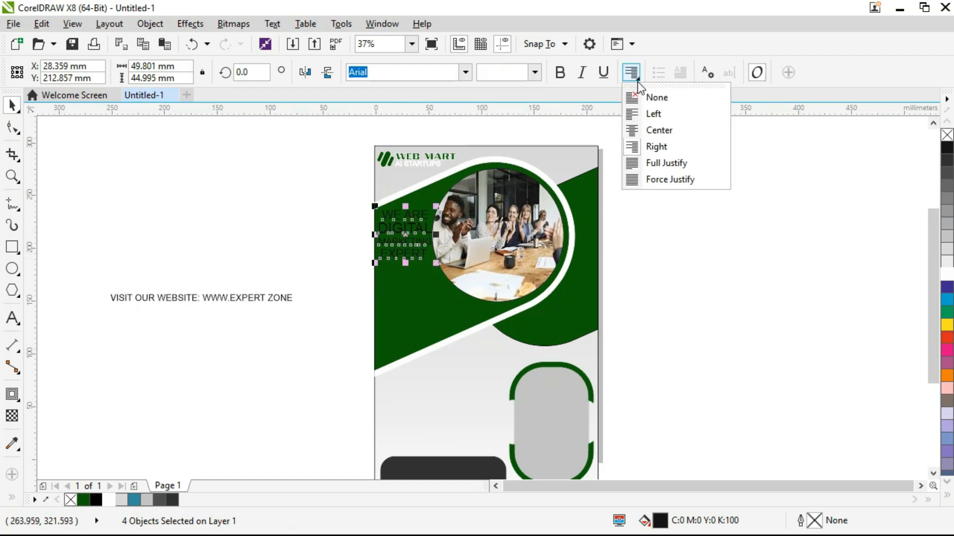
click(648, 145)
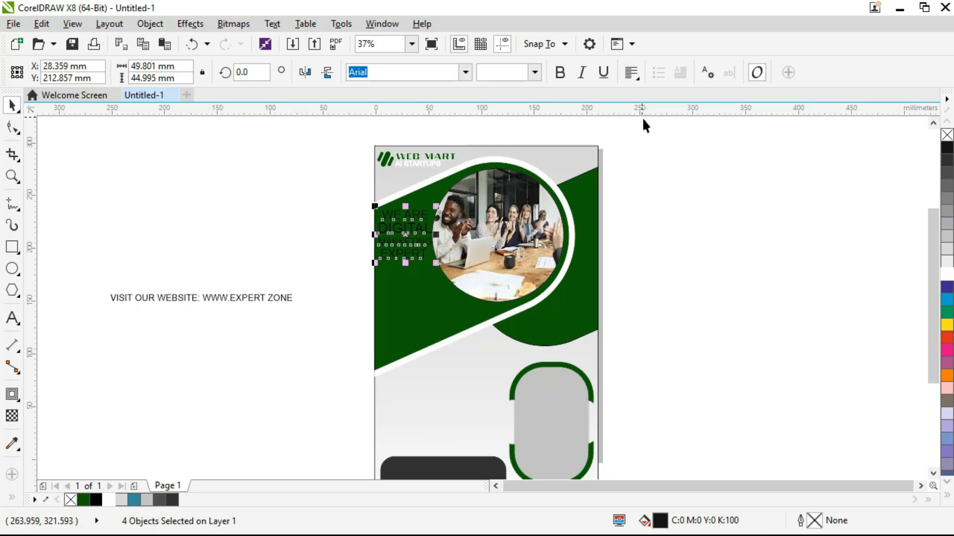
Step: Give the four headline lines a white fill and a white outline
click(947, 275)
right_click(947, 274)
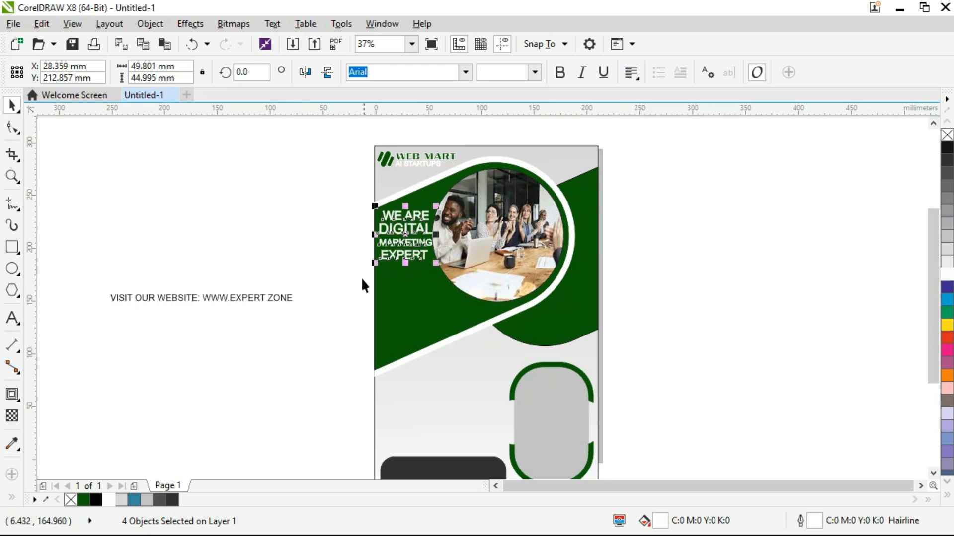
click(303, 204)
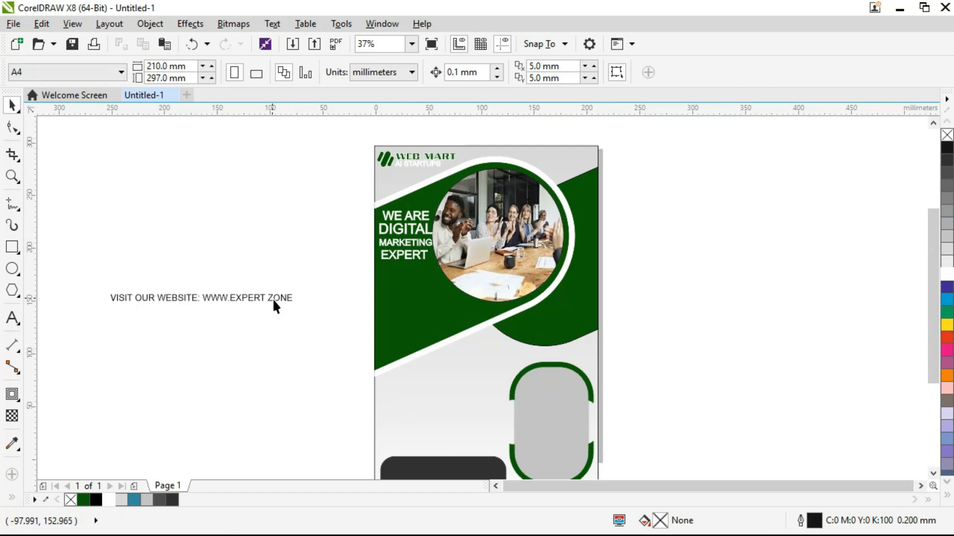
drag(95, 281, 312, 323)
click(204, 318)
click(194, 301)
click(177, 347)
click(196, 300)
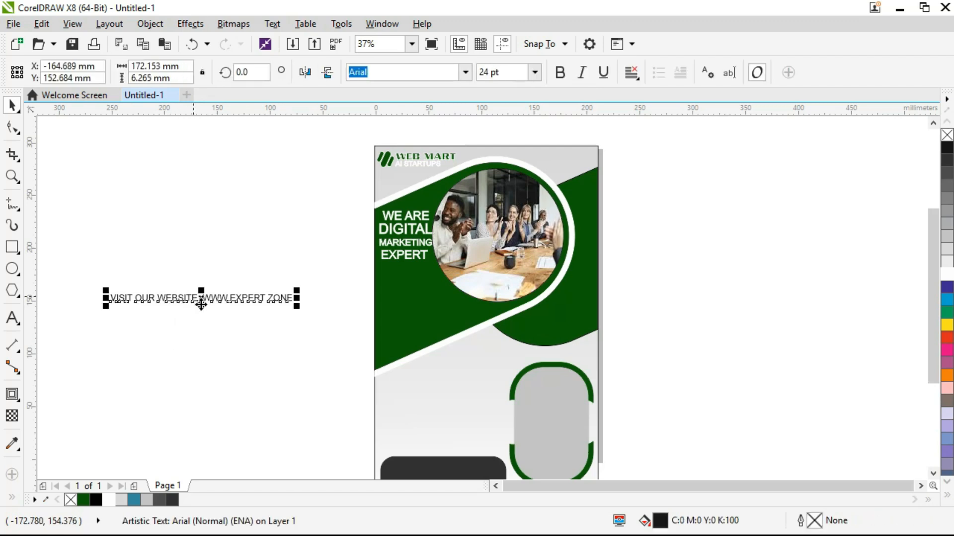
click(199, 304)
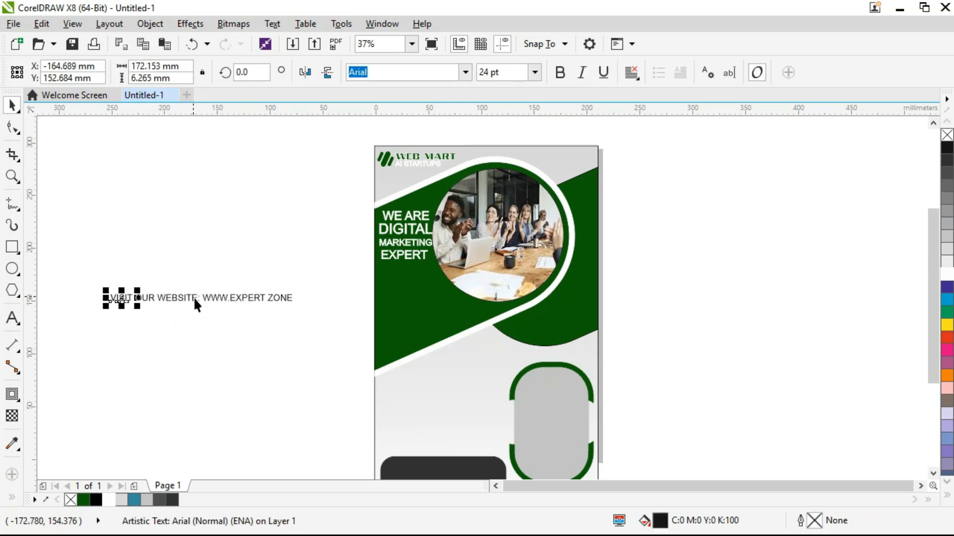
click(177, 347)
drag(149, 321, 199, 327)
drag(92, 271, 425, 272)
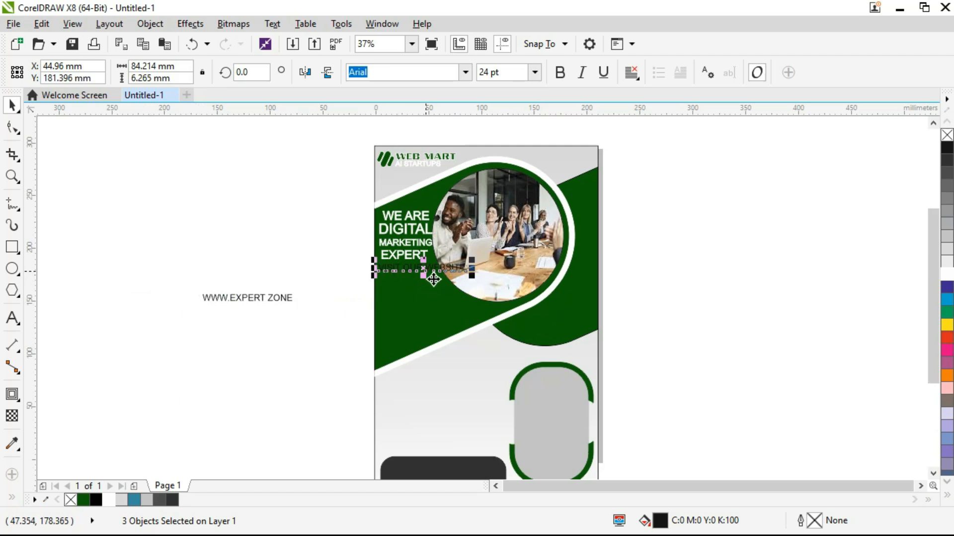
drag(195, 278, 427, 284)
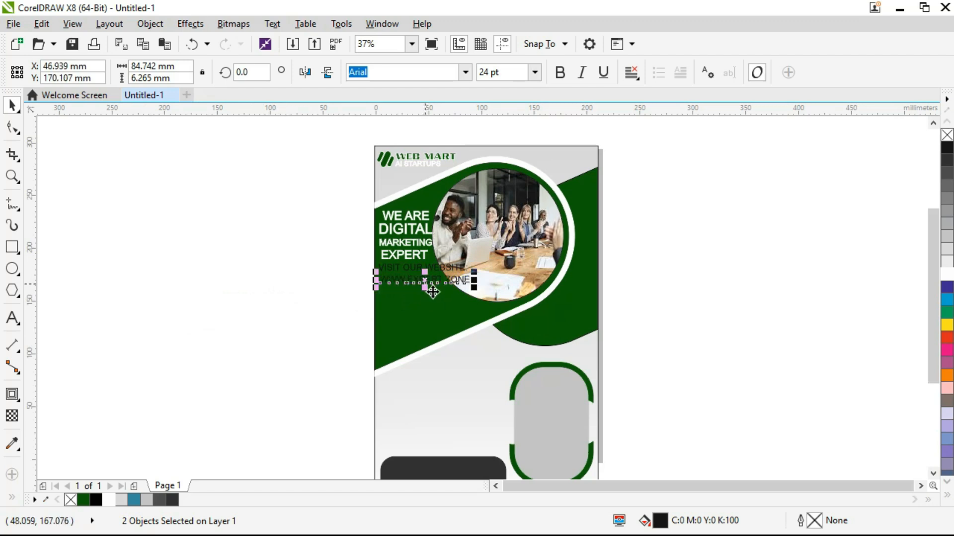
drag(484, 300, 461, 303)
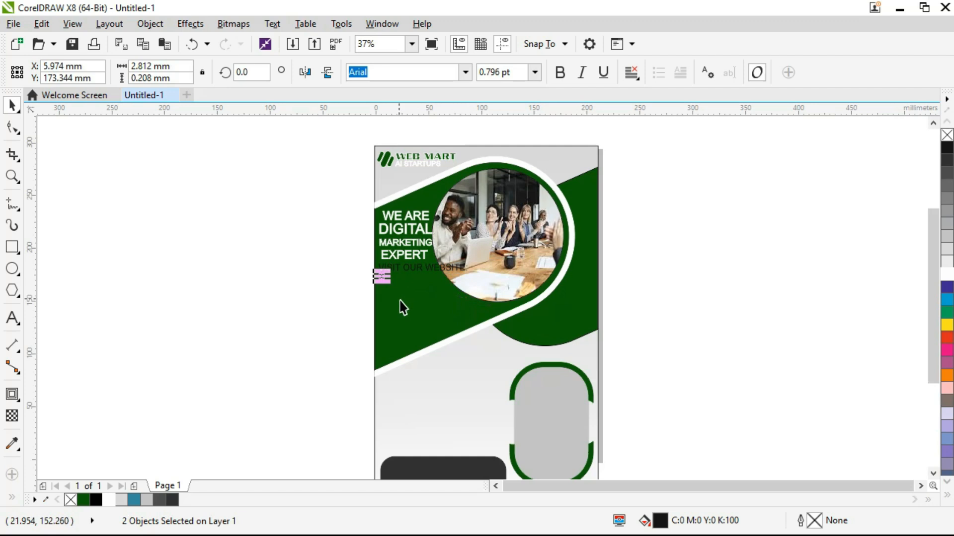
drag(400, 292, 448, 298)
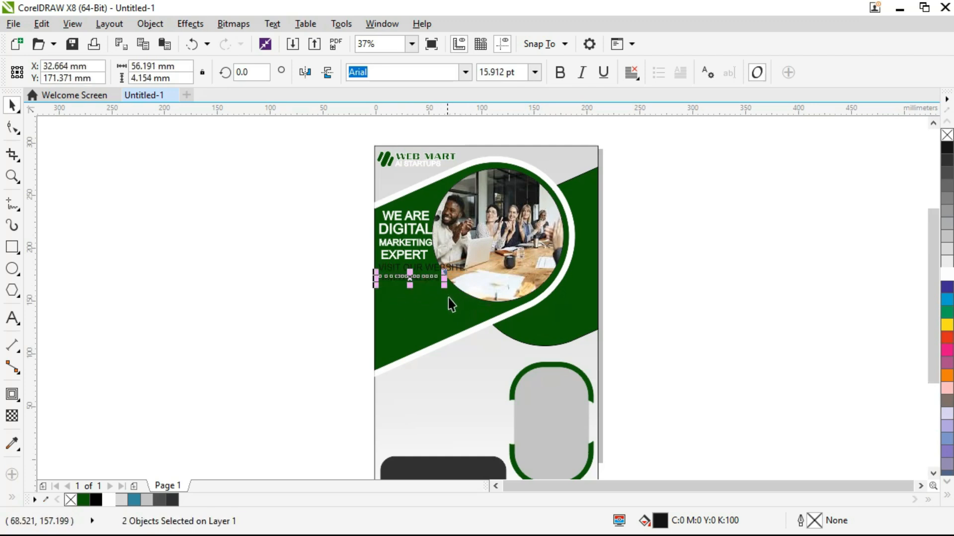
click(947, 276)
right_click(947, 276)
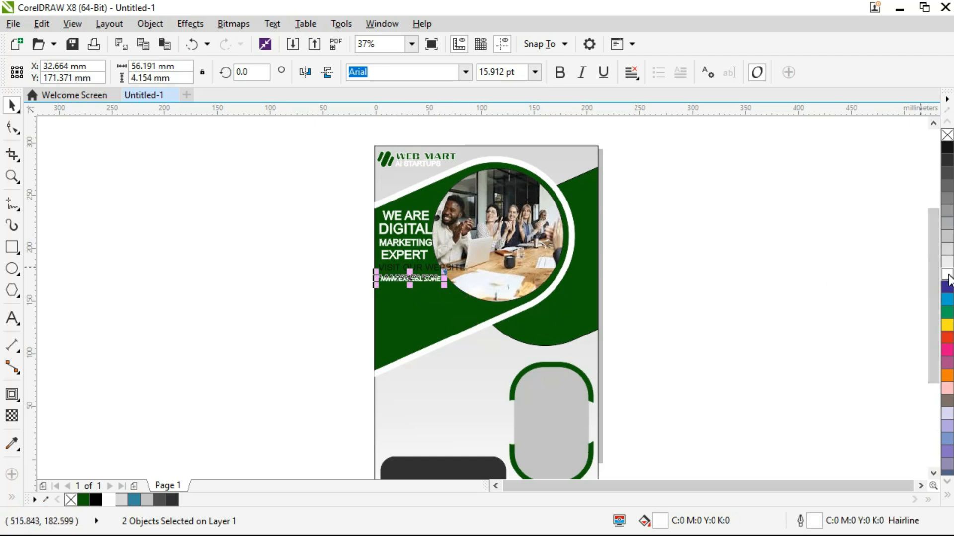
Step: Fill the words "VISIT OUR WEBSITE:" beneath the headline with white
drag(349, 246, 498, 289)
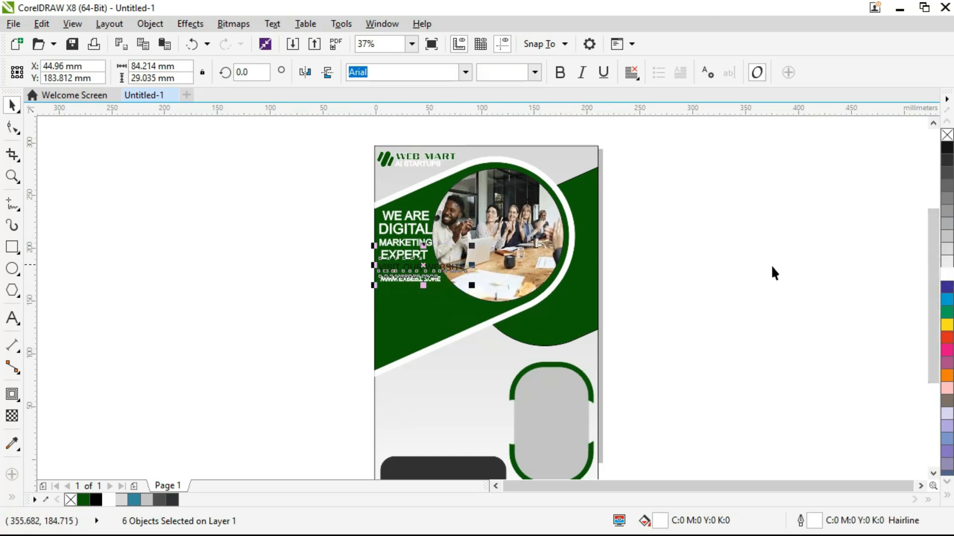
click(944, 274)
click(341, 281)
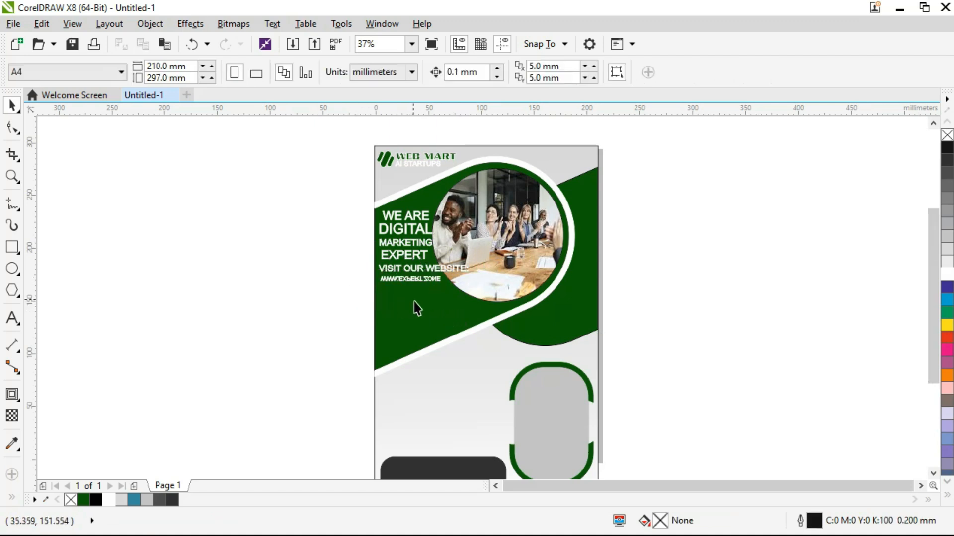
click(15, 25)
click(35, 255)
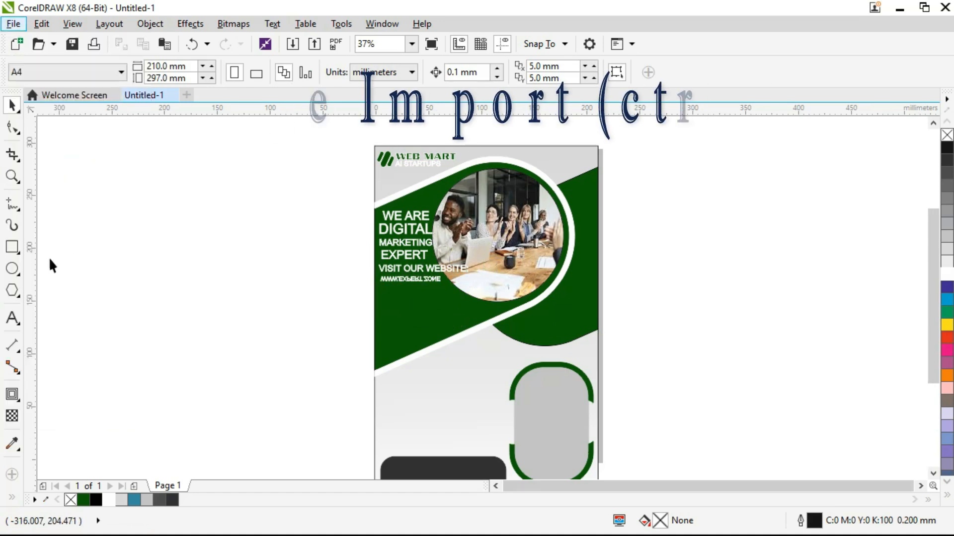
scroll(209, 255, down, 5)
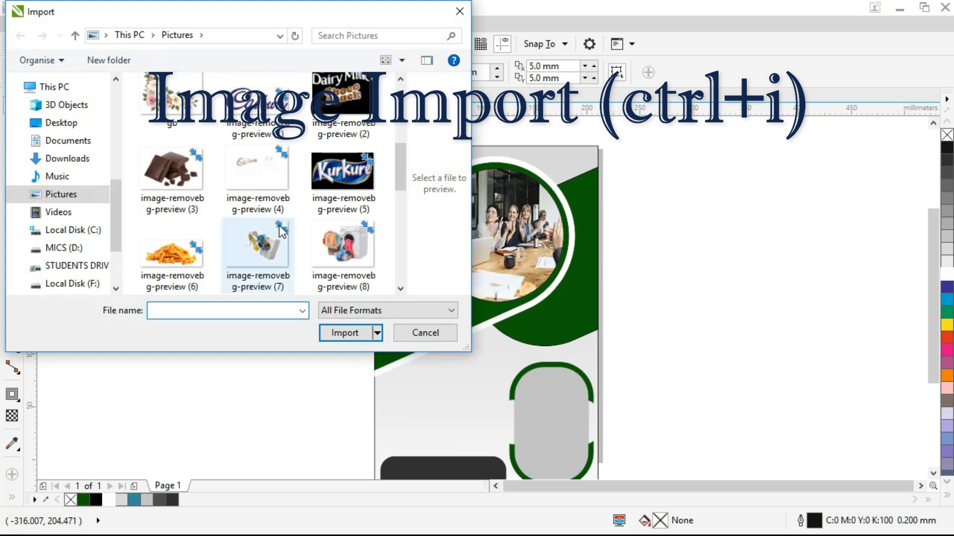
scroll(358, 149, up, 3)
click(357, 143)
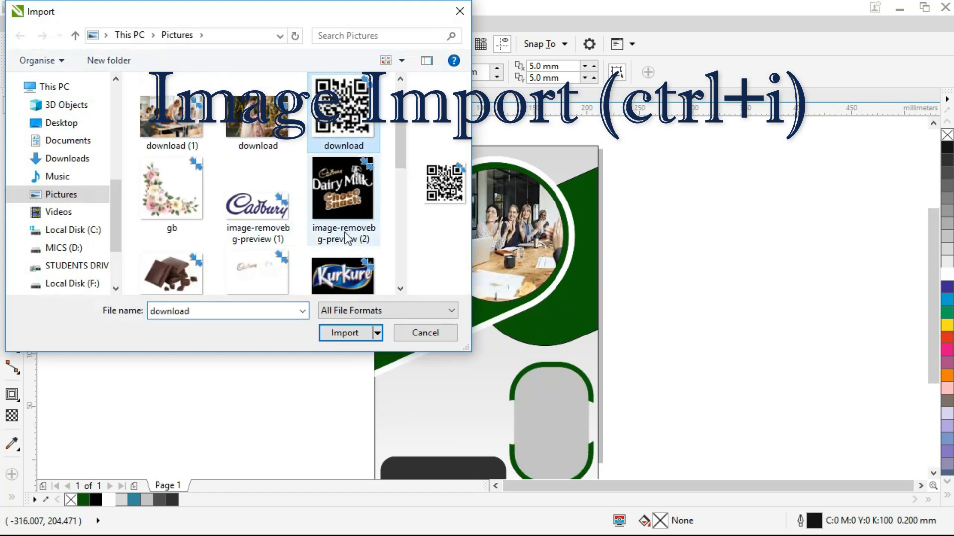
click(354, 337)
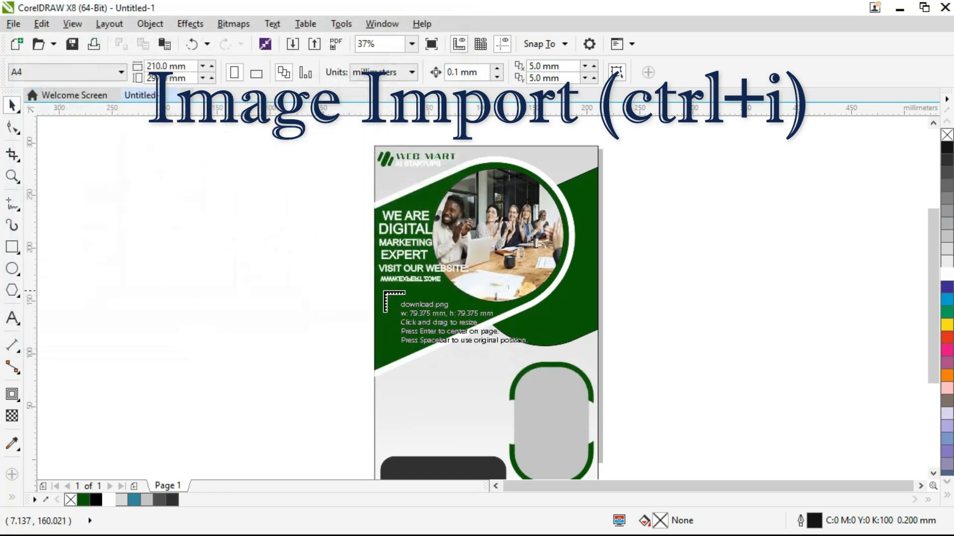
drag(390, 307, 426, 325)
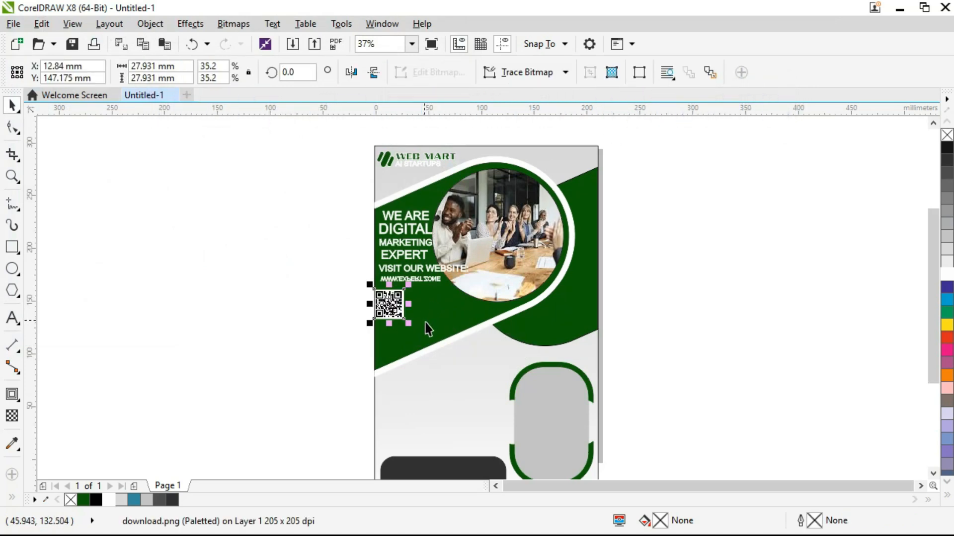
Step: Move the QR code onto the dark green shape so it lines up with the left edge of the website text above
click(416, 377)
click(400, 313)
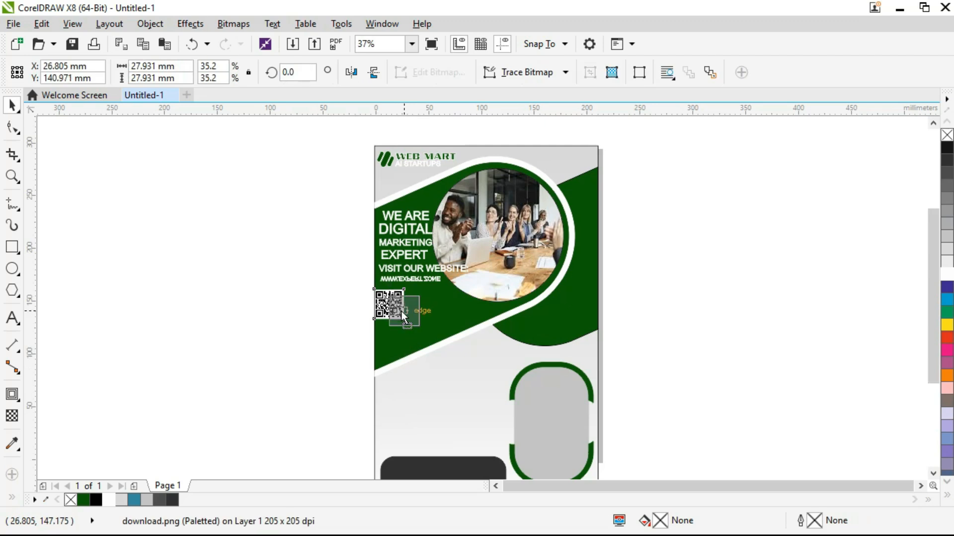
drag(399, 308, 406, 315)
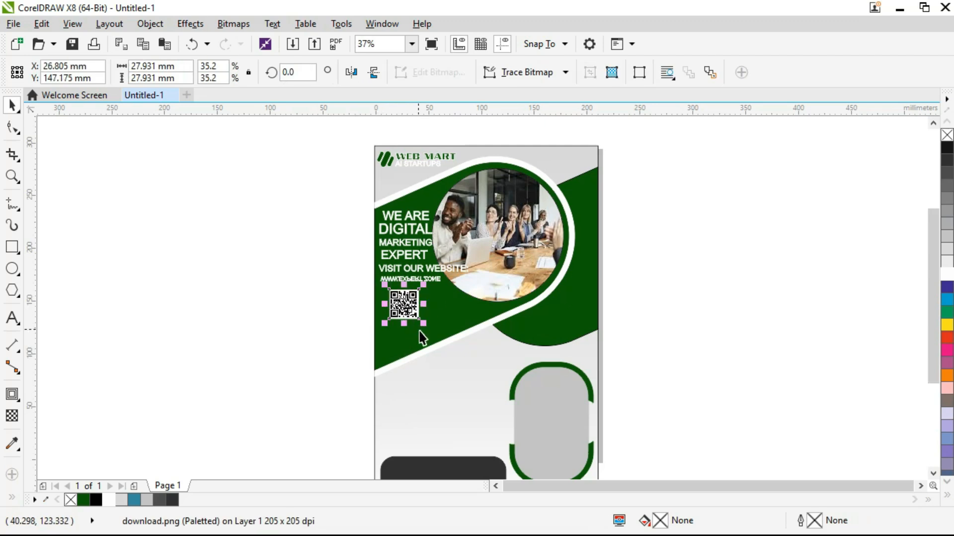
key(Left)
key(Left)
key(Left)
key(Left)
key(Left)
Step: Add the artistic text "SCAN THE QR TO JOIN OUR CHANNEL" in the empty area beside the page
click(12, 318)
click(73, 330)
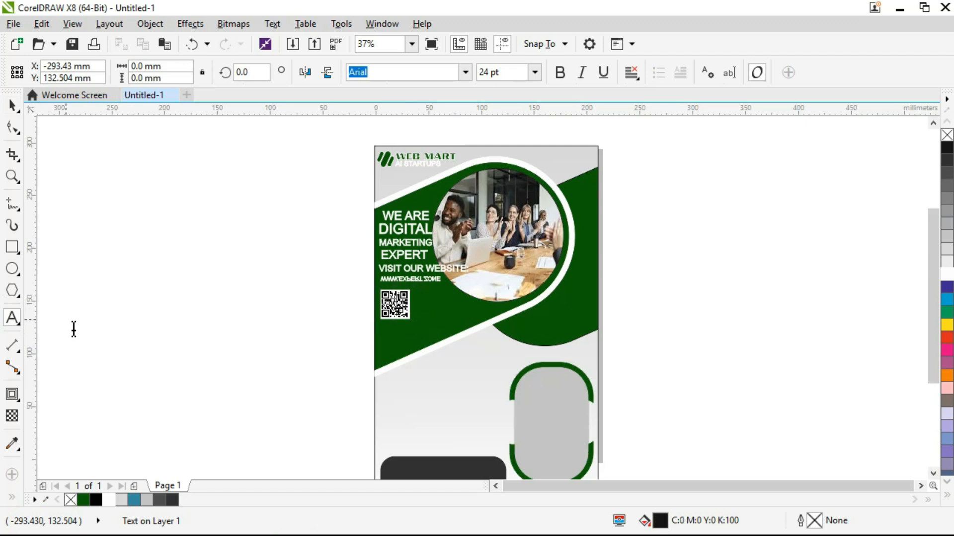
key(Escape)
text(CAN THE QR TO JOIN OUR CHANNEL)
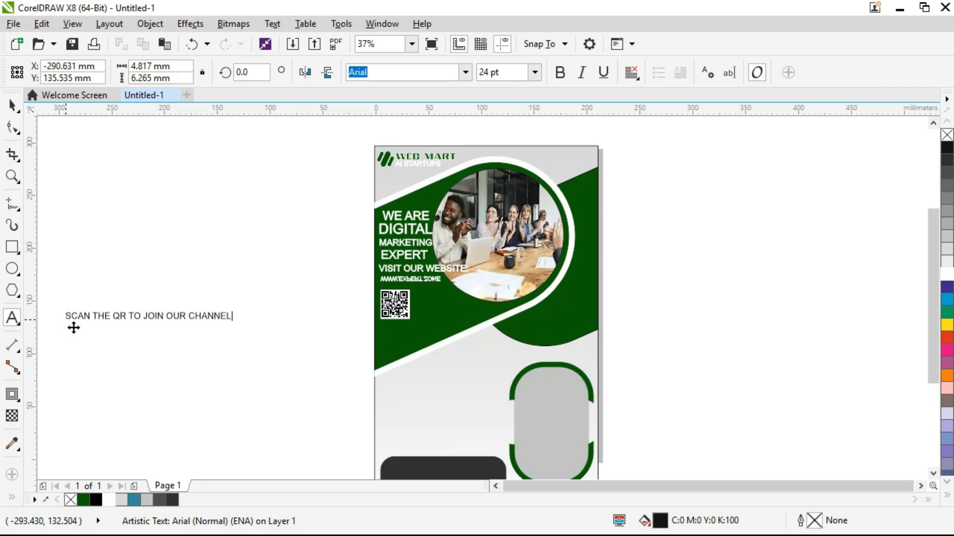
click(161, 369)
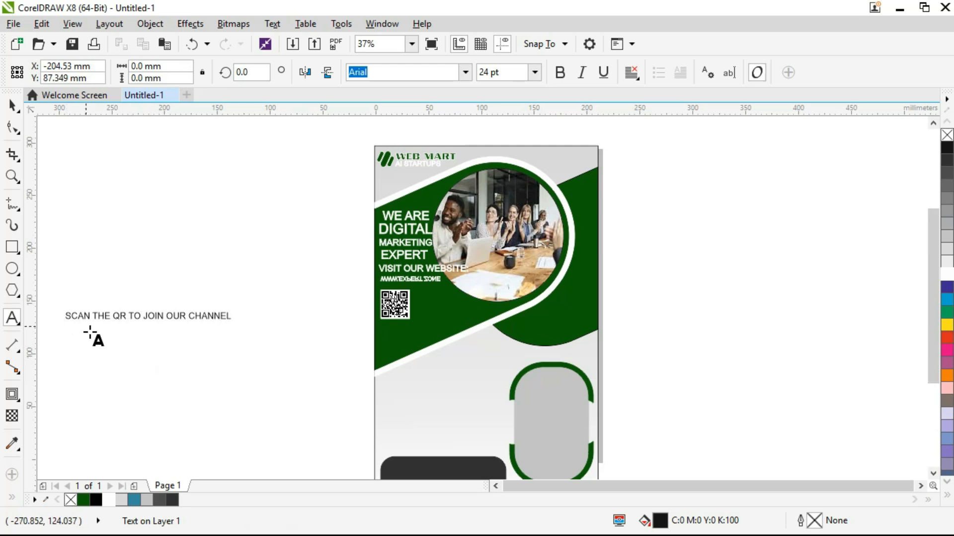
Step: Break the "SCAN THE QR TO JOIN OUR CHANNEL" line apart into separate words
drag(66, 316, 229, 317)
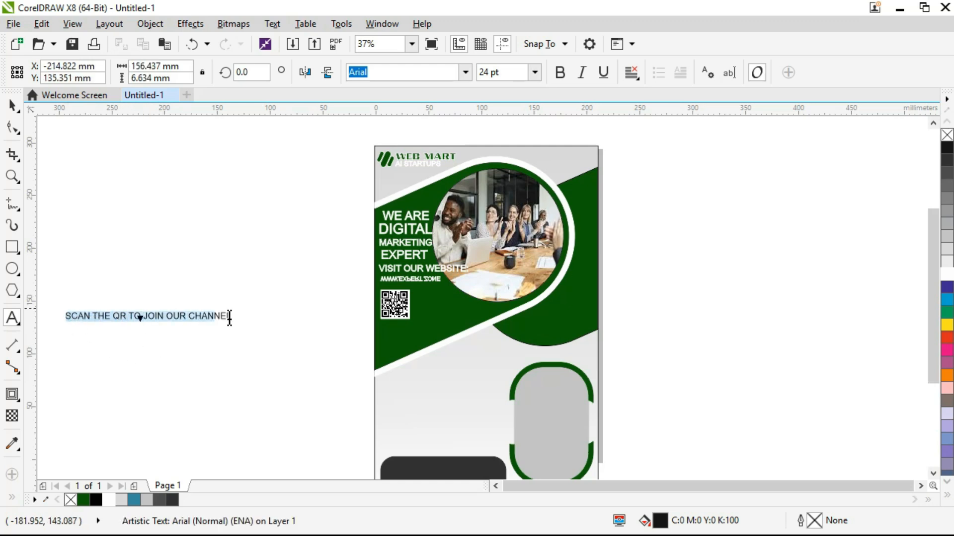
click(13, 105)
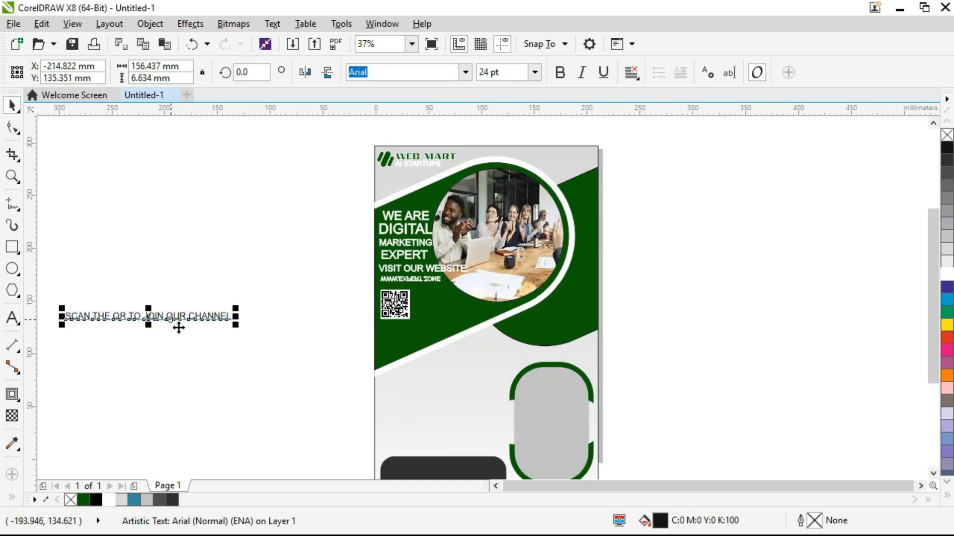
key(ctrl+k)
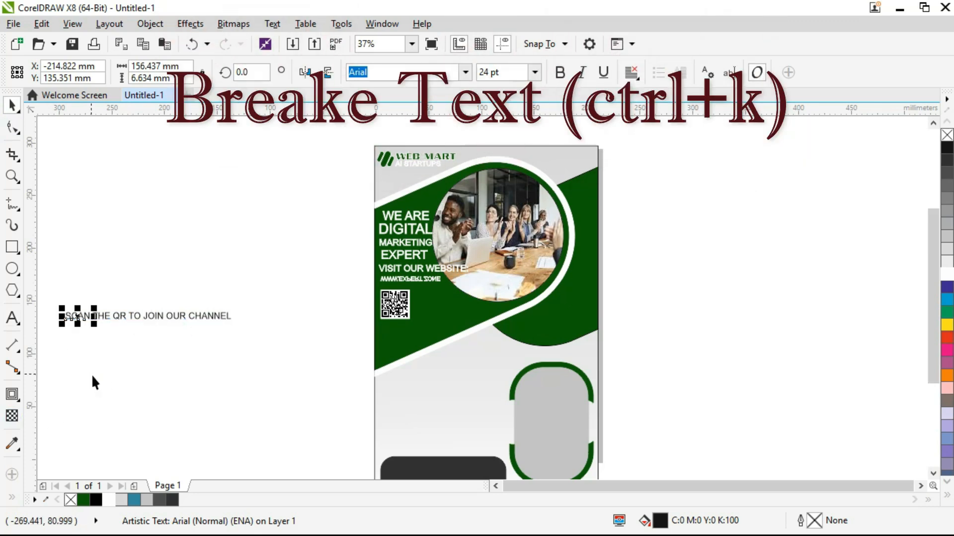
click(115, 368)
Step: Set the font of all the "SCAN THE QR TO JOIN OUR CHANNEL" words to Arial Rounded MT Bold
drag(57, 300, 258, 339)
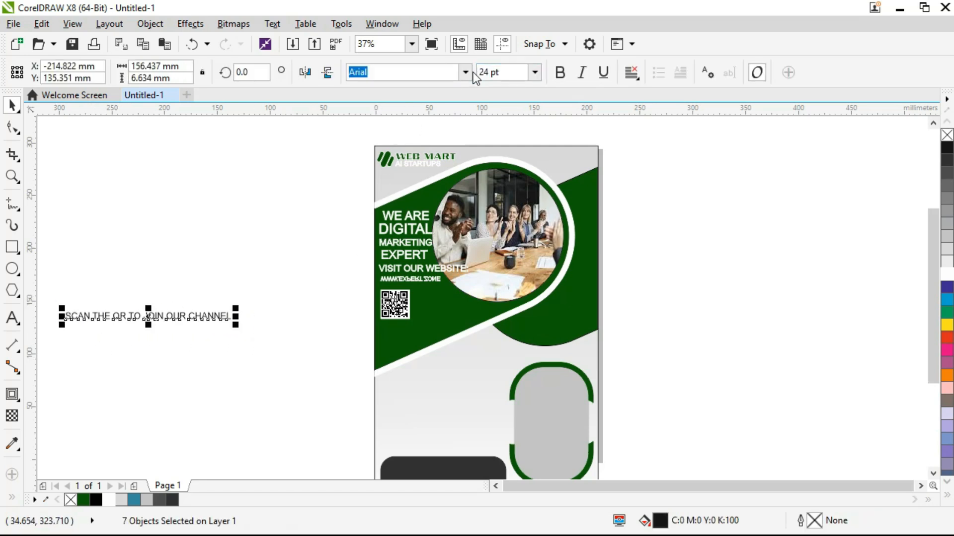
click(465, 73)
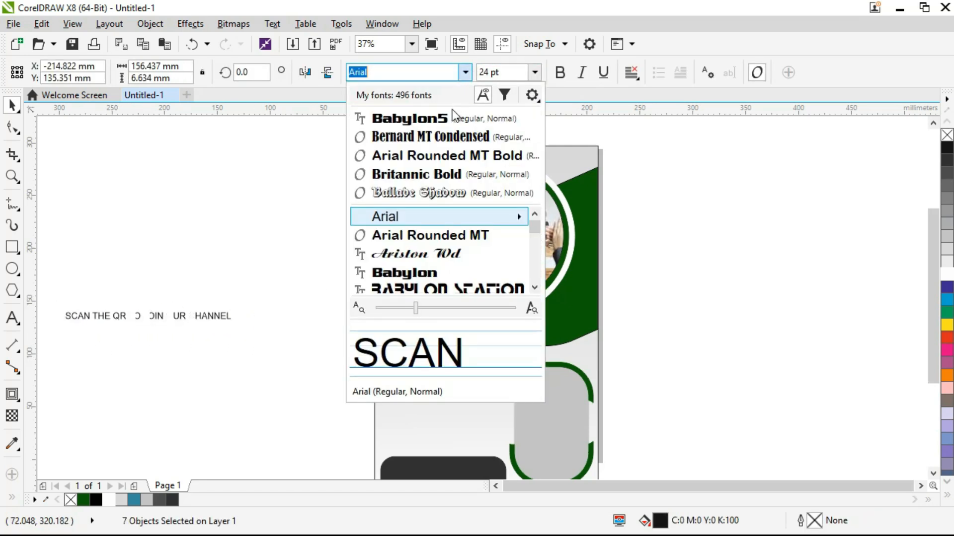
click(447, 236)
click(94, 390)
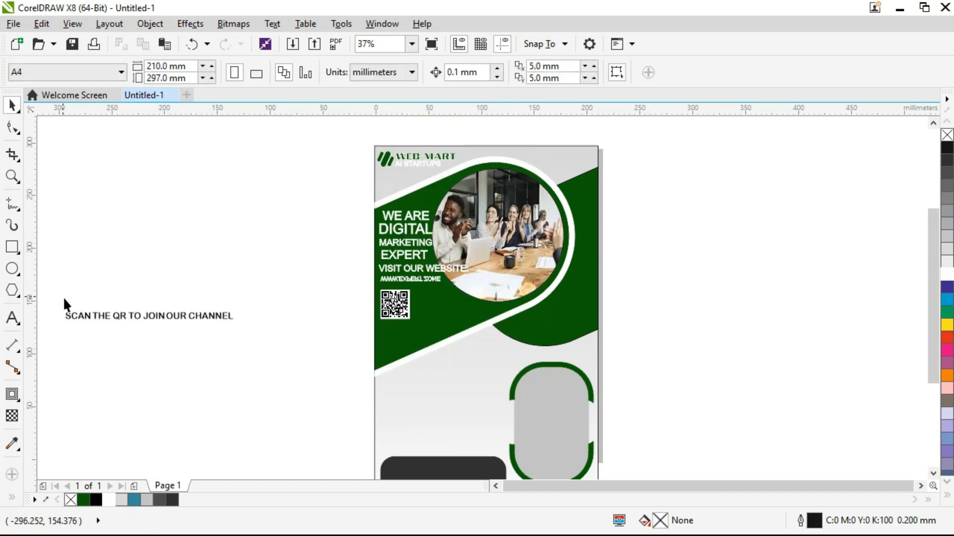
Step: Place "SCAN THE QR TO" beside the QR code and "JOIN OUR CHANNEL" beneath it, with a white fill and white outline
drag(54, 297, 449, 307)
drag(120, 294, 423, 328)
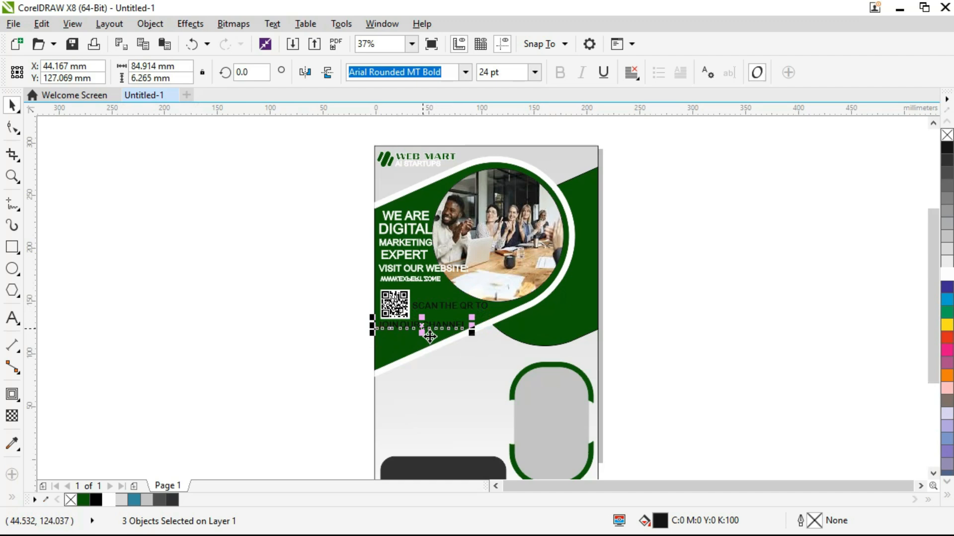
drag(338, 286, 514, 350)
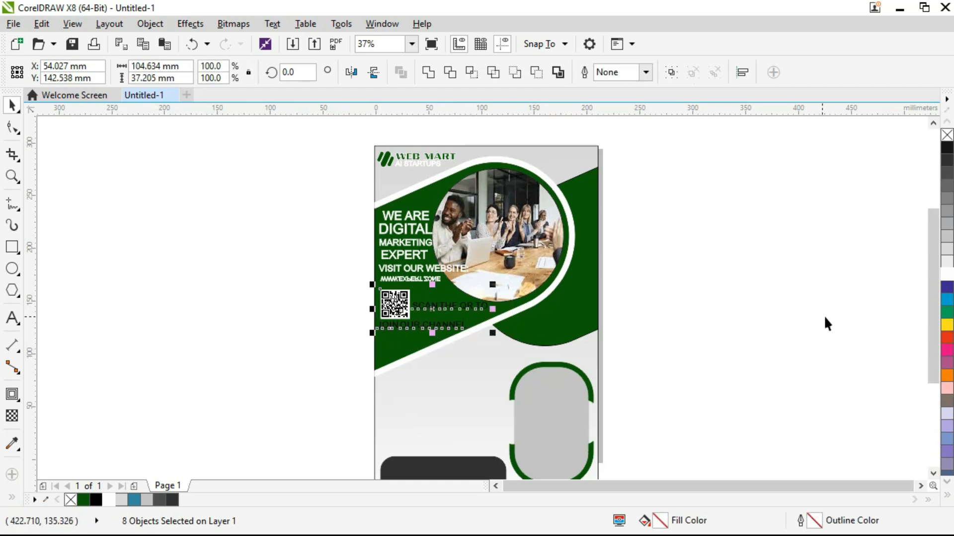
click(187, 383)
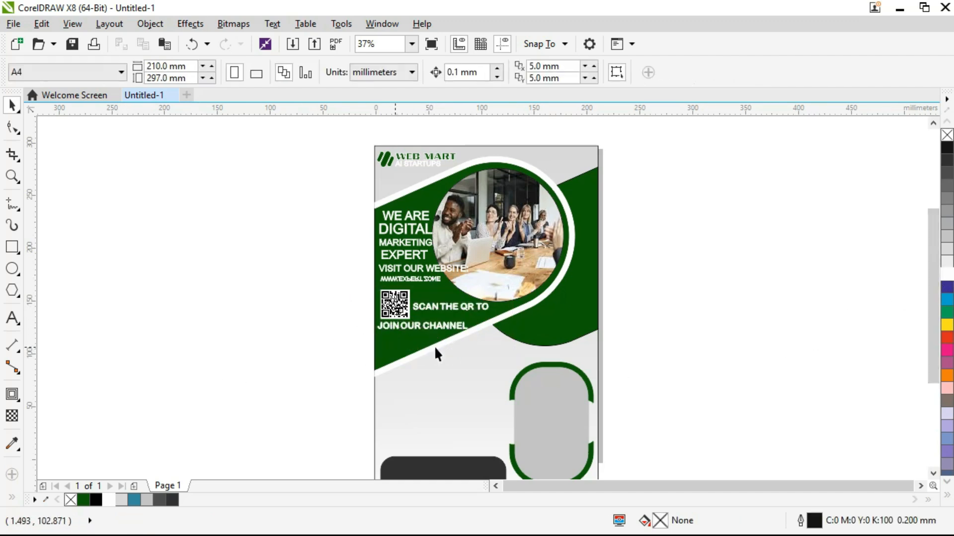
Step: Shrink the words "JOIN OUR CHANNEL" to about 80 mm wide so they stay within the green shape
click(453, 329)
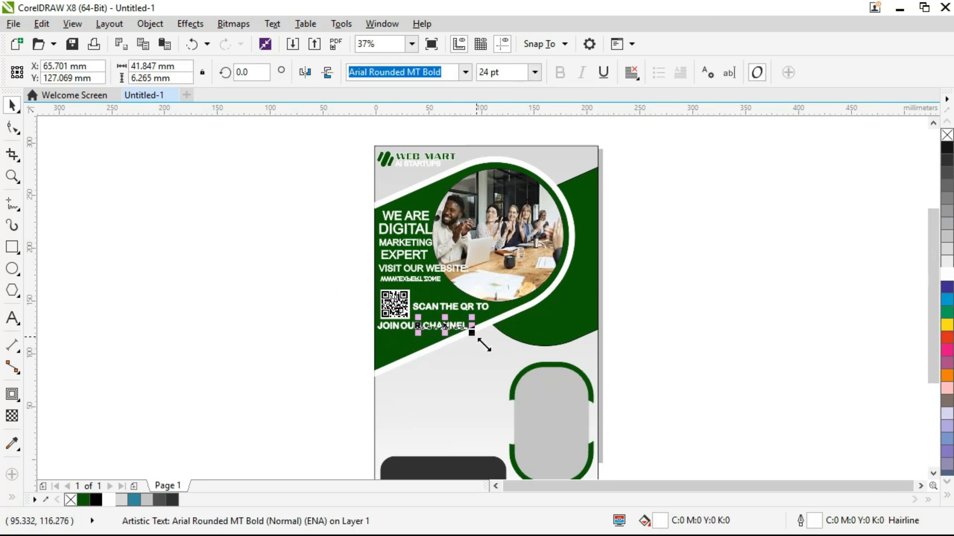
drag(357, 305, 475, 341)
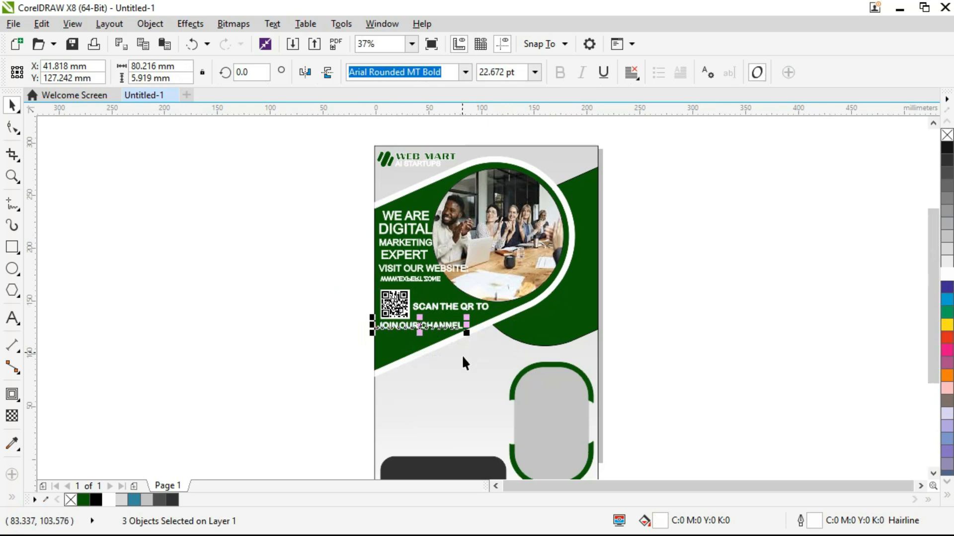
click(318, 365)
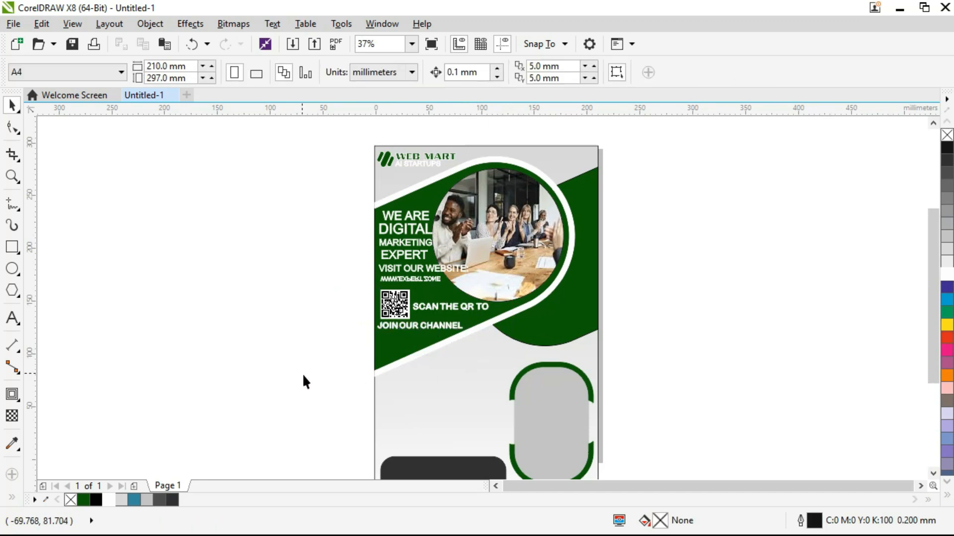
Step: Add five text lines beside the page: "BEST CLINTES", "CREATIVE DEALS", "CREATIVE BUISNES", "SEATS AVAILABLE" and "HIRING FOR FRESHERS"
click(13, 318)
click(116, 295)
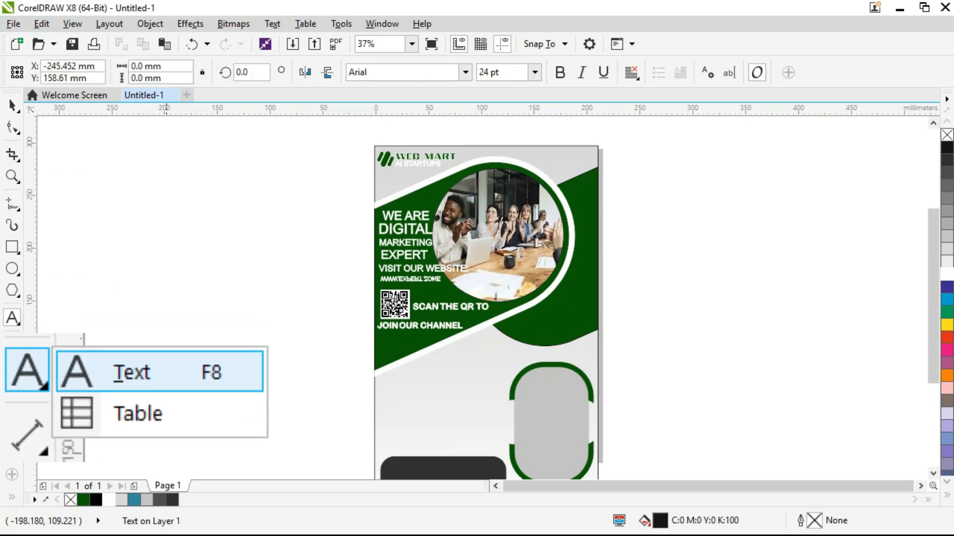
text(BEST CLINTES)
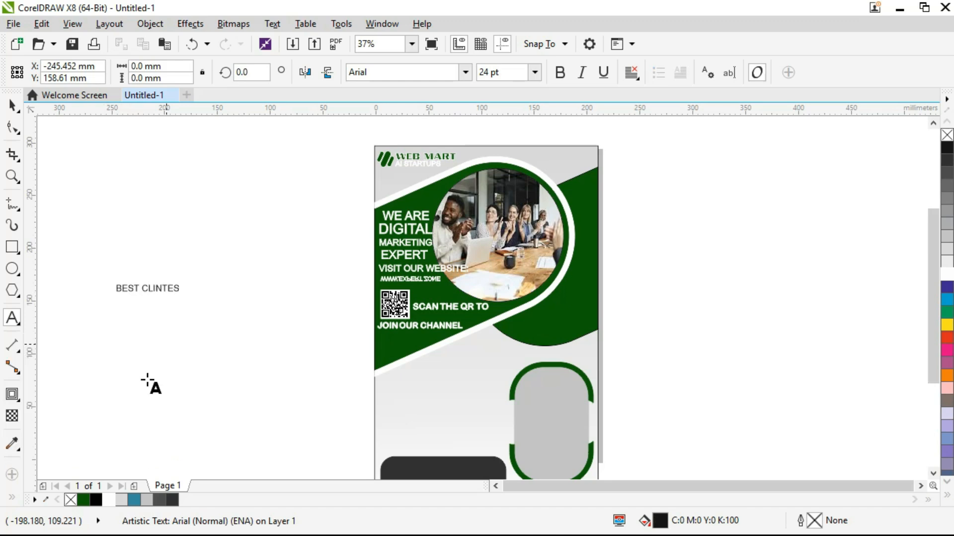
key(Return)
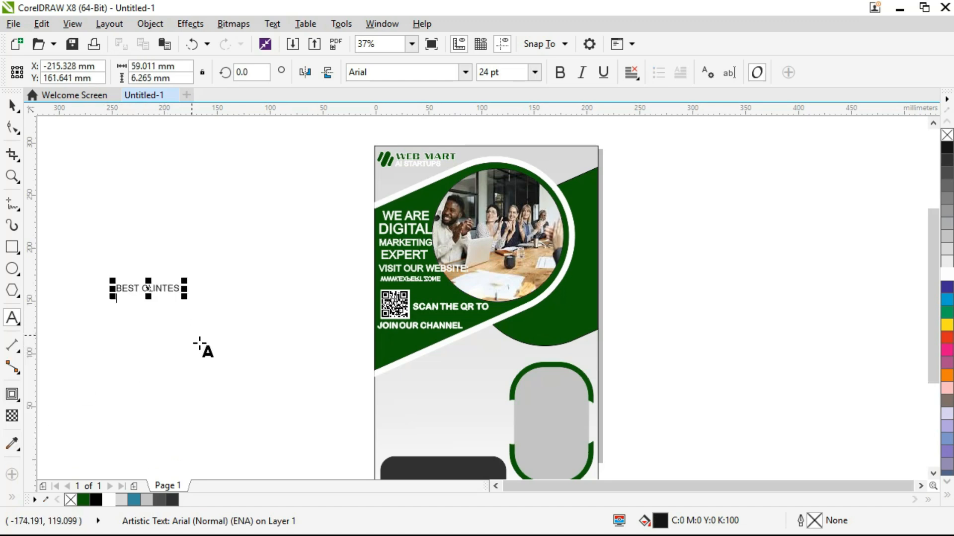
text(CREATIVE DEA)
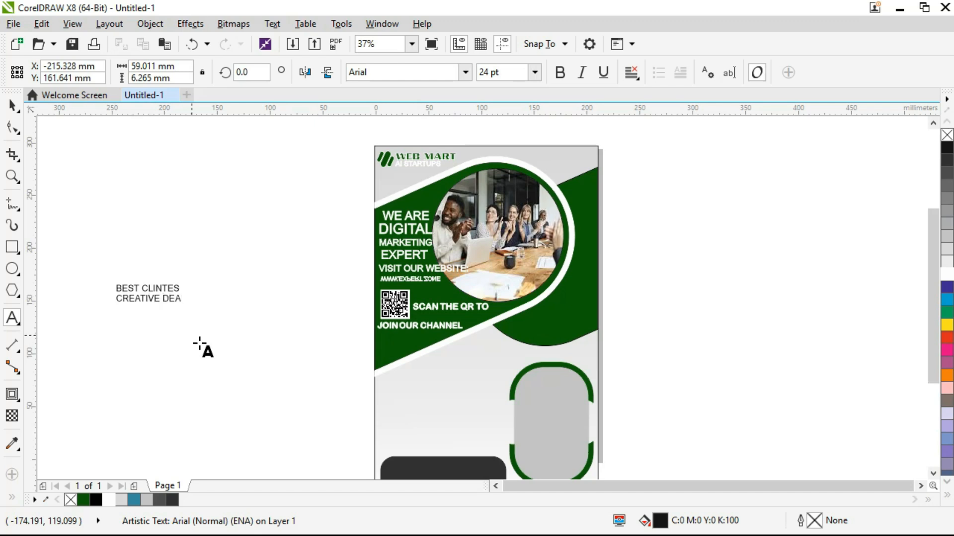
text(LS CREATIVE BUISNES)
key(Return)
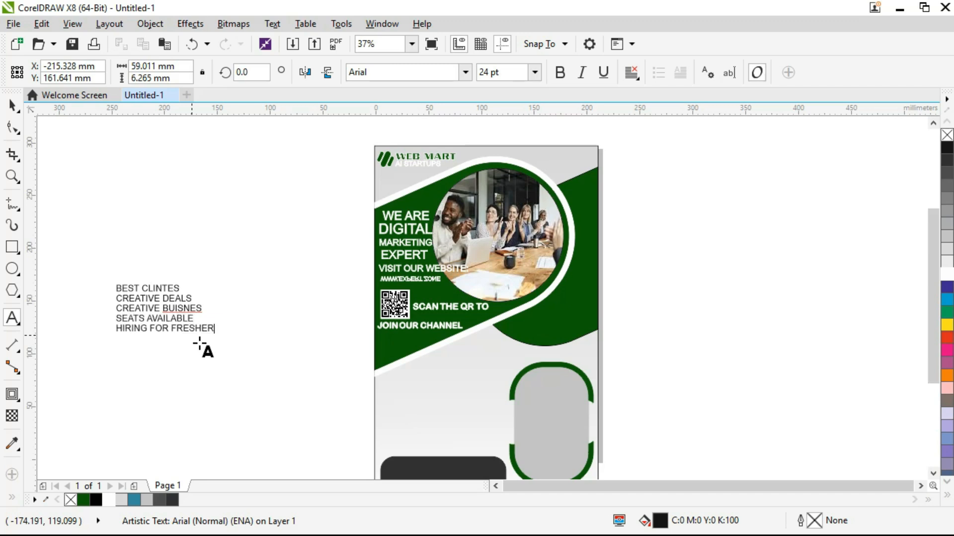
click(198, 347)
Step: Break the five-line text block apart into separate lines
click(12, 105)
click(193, 368)
drag(93, 264, 256, 385)
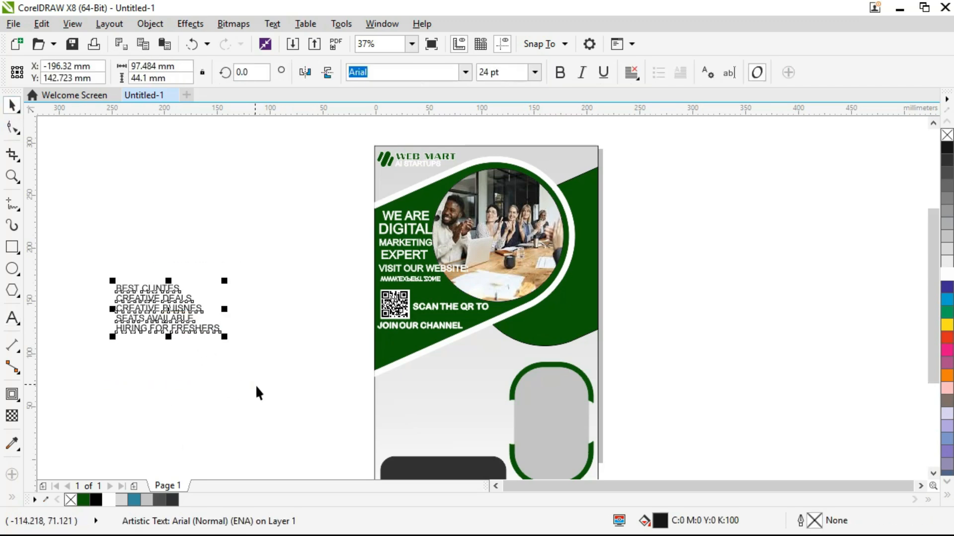
key(ctrl+k)
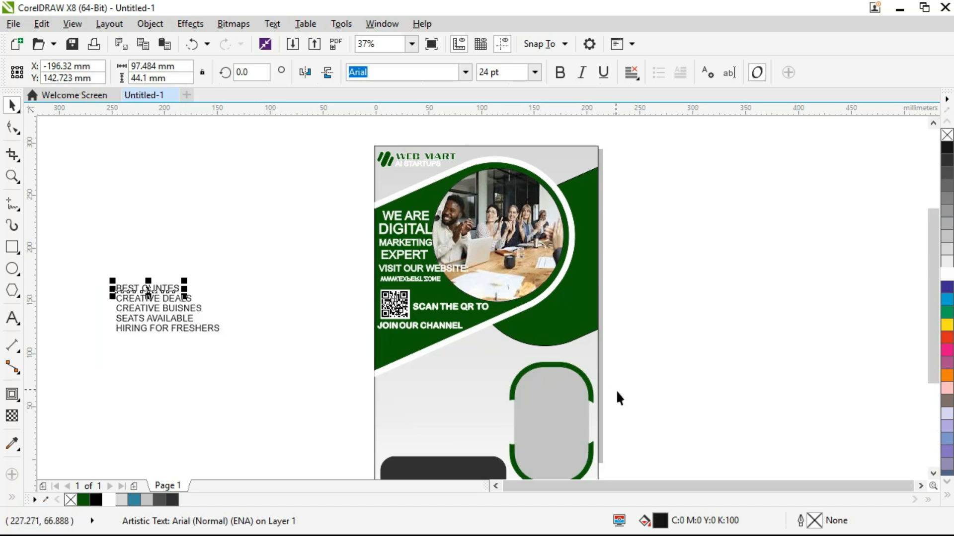
click(178, 370)
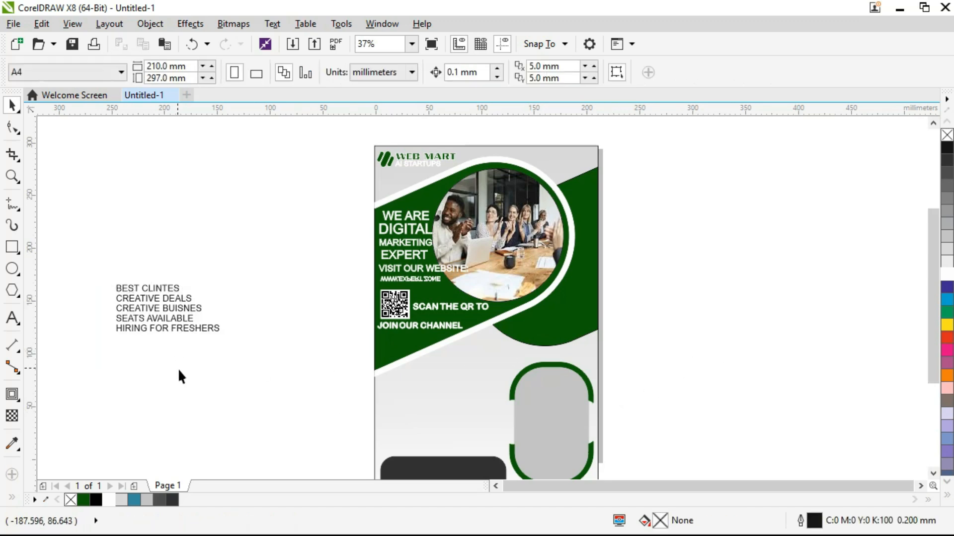
Step: Move "HIRING FOR FRESHERS" onto the upper part of the grey rounded box and split it into two lines before "FRESHERS"
drag(105, 324, 248, 348)
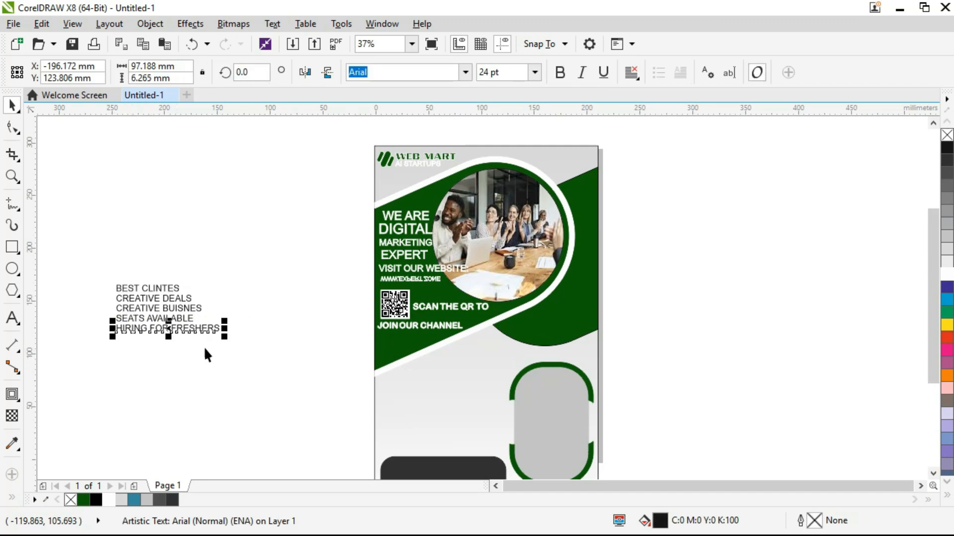
drag(176, 335, 582, 393)
click(13, 318)
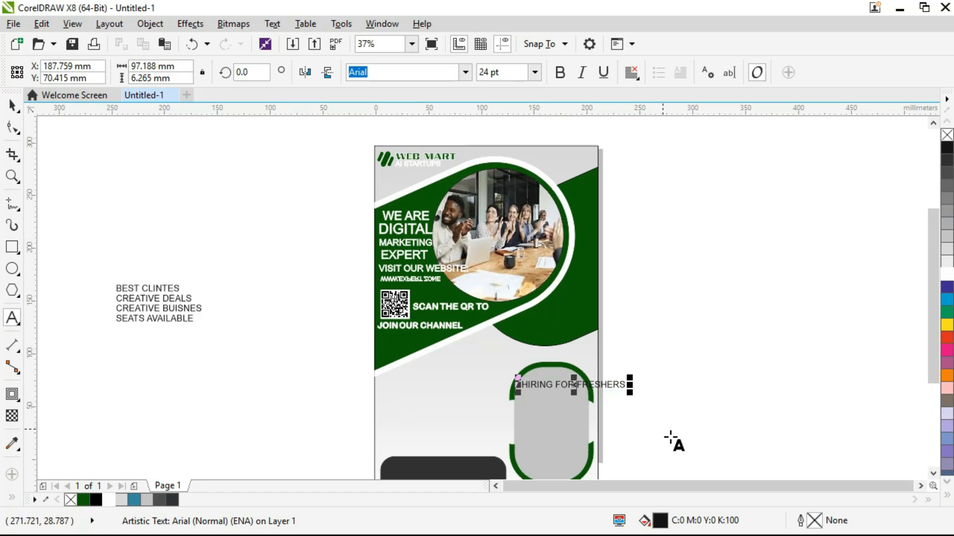
key(Return)
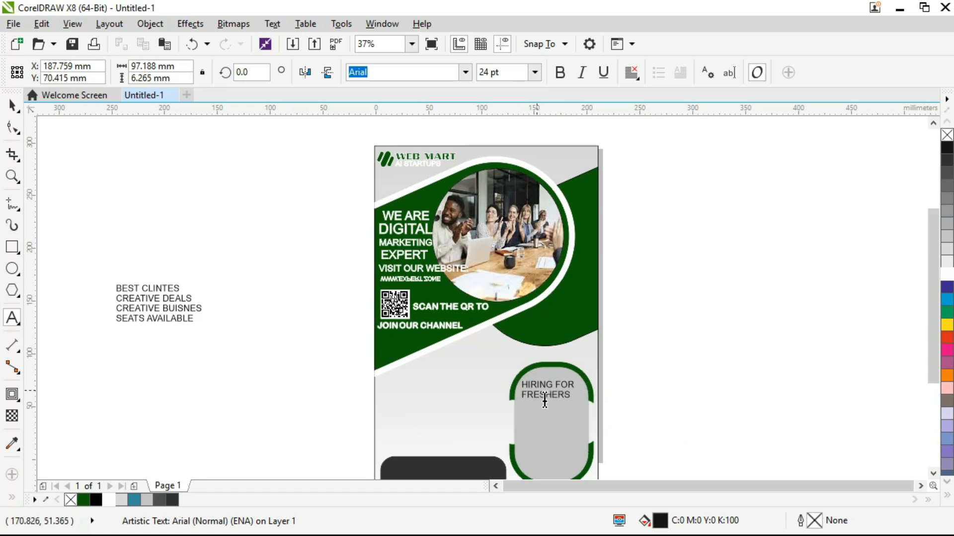
Step: Give the "HIRING FOR FRESHERS" text a black hairline outline
key(ctrl+a)
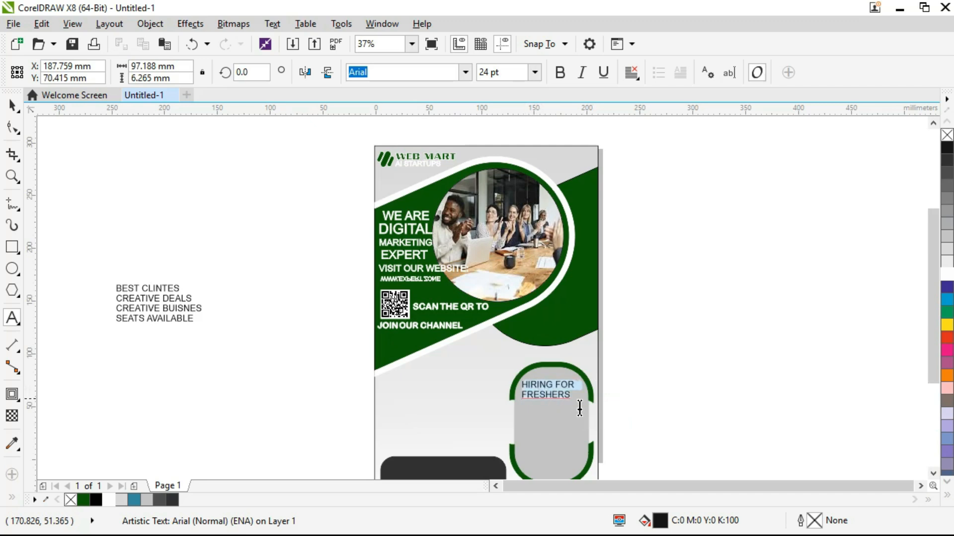
right_click(947, 149)
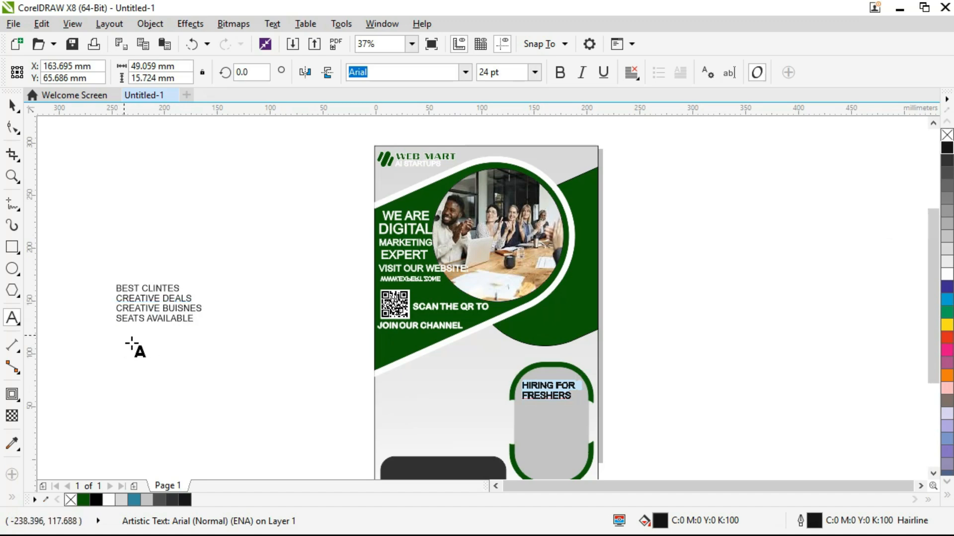
Step: Draw a horizontal straight line about 68 mm long across the grey rounded box, just below the "HIRING FOR FRESHERS" text
click(18, 211)
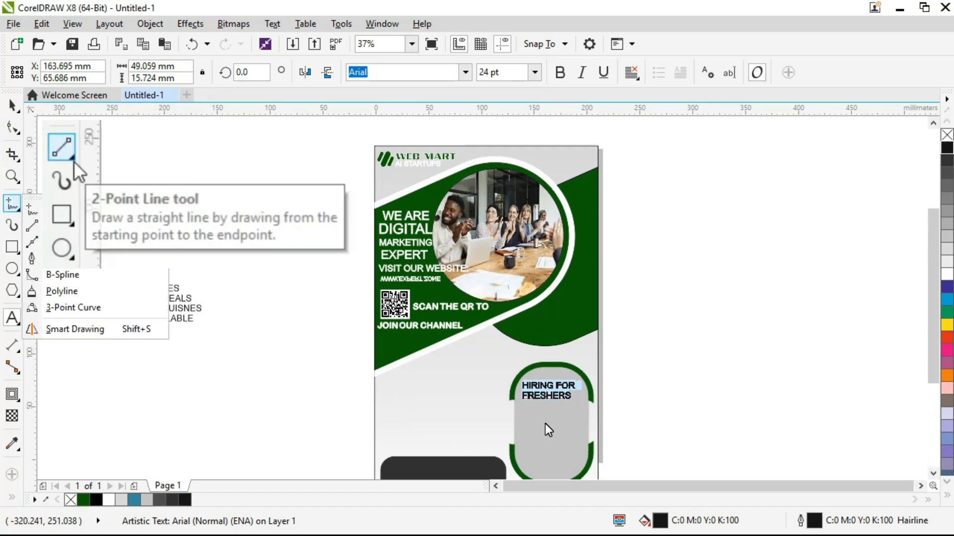
scroll(549, 430, up, 2)
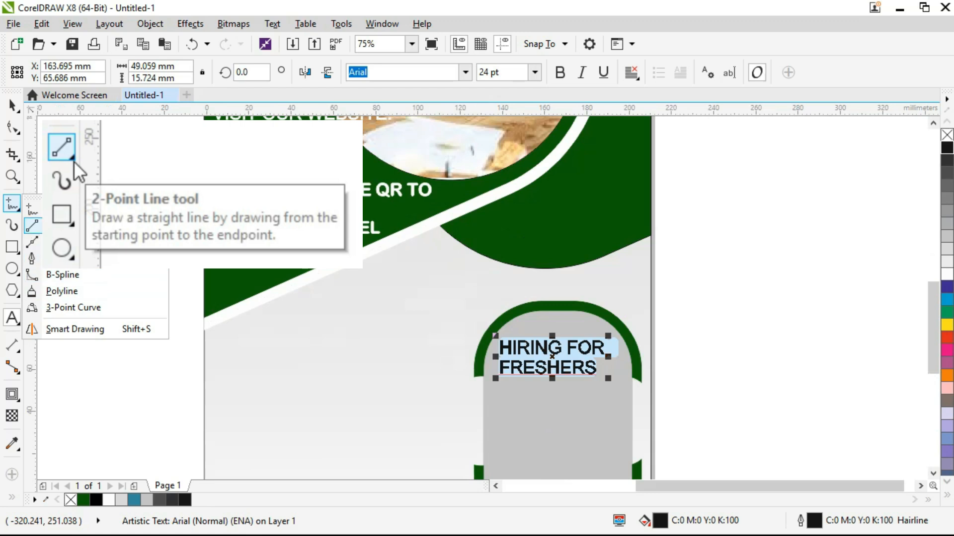
click(54, 225)
drag(496, 395, 641, 397)
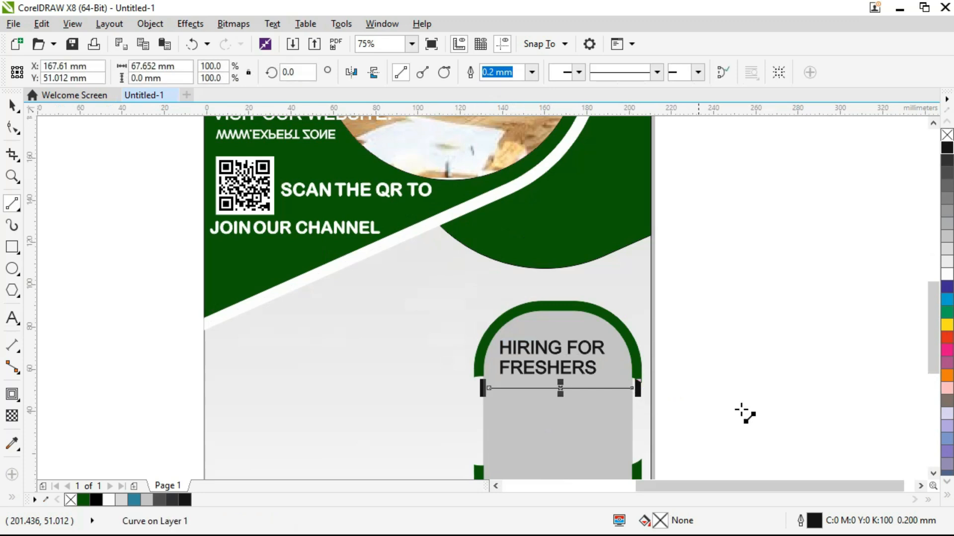
Step: Move the four remaining text lines, "BEST CLINTES" through "SEATS AVAILABLE", together to just outside the page's lower left edge
drag(683, 488, 493, 514)
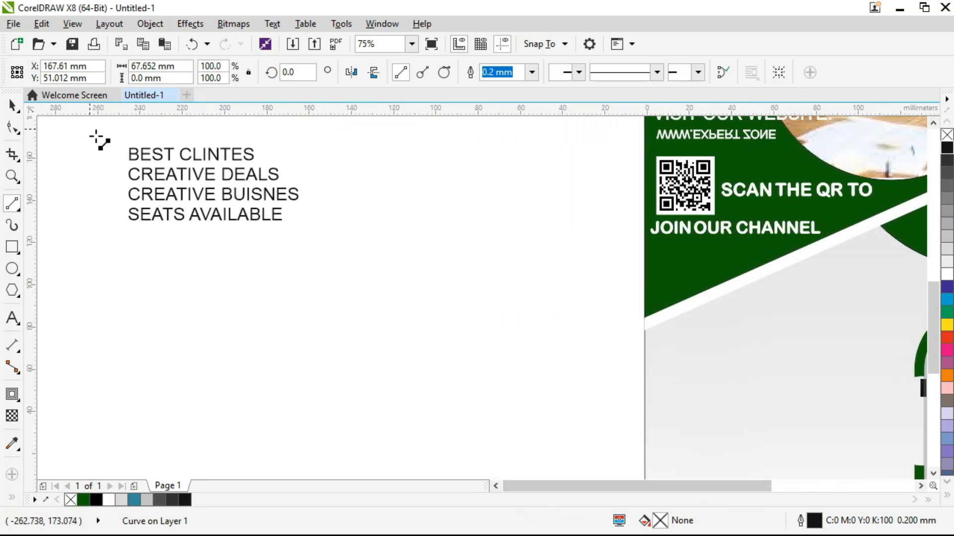
click(12, 106)
drag(110, 142, 306, 226)
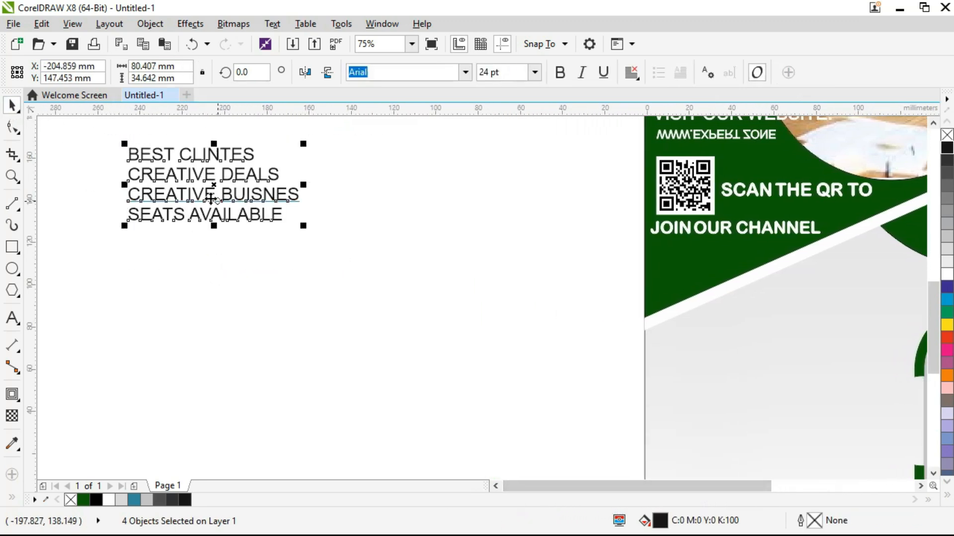
drag(228, 195, 561, 410)
drag(624, 486, 641, 487)
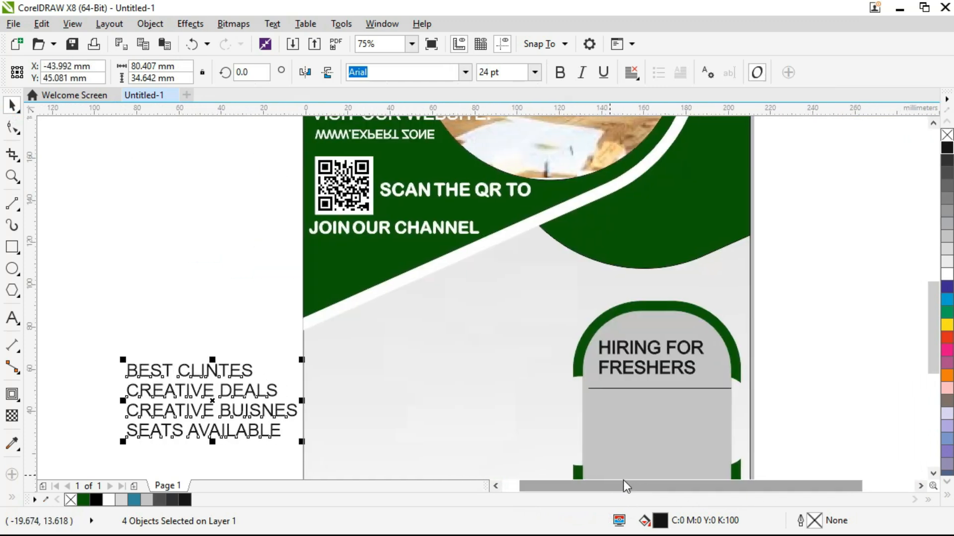
Step: Select only the "SEATS AVAILABLE" text line beside the page
click(158, 446)
click(179, 436)
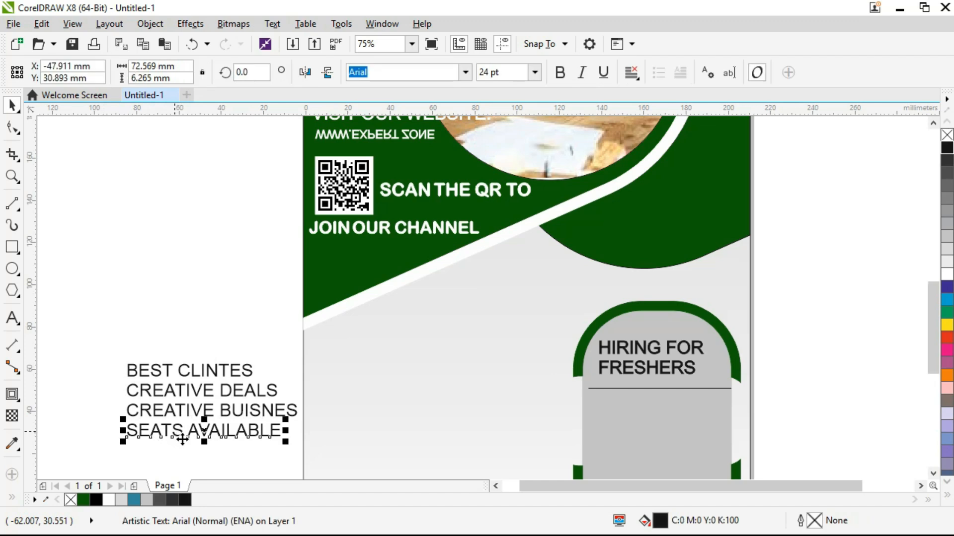